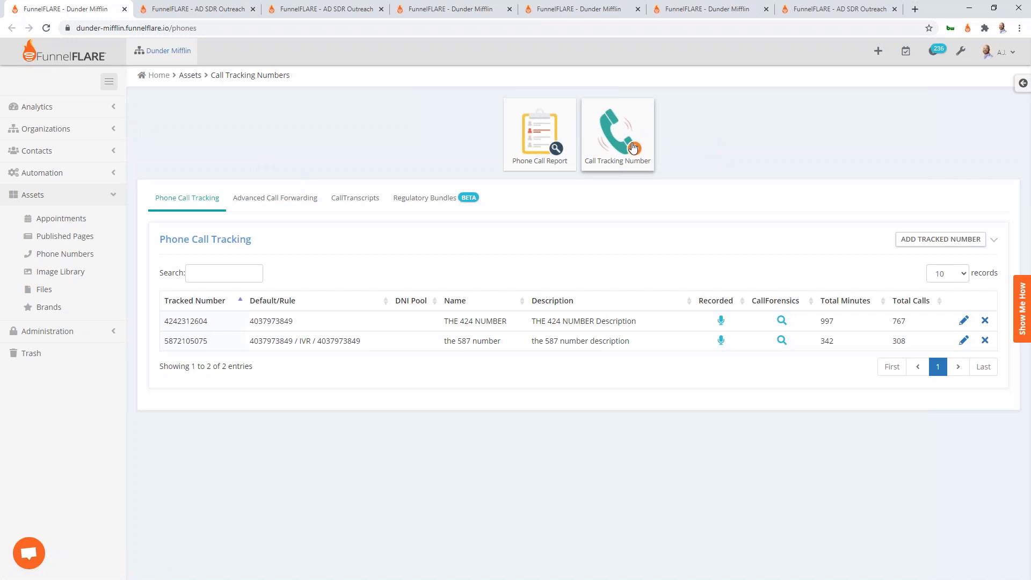
# Open the Call Tracking Number form with Local type, United States, and location 'phoenix, az'
pyautogui.click(632, 148)
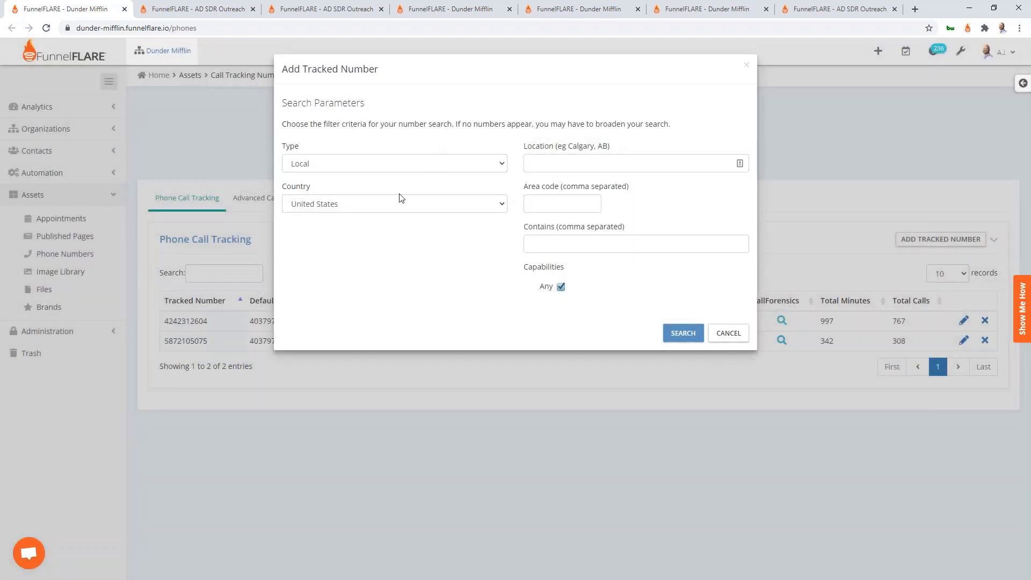
pyautogui.click(399, 203)
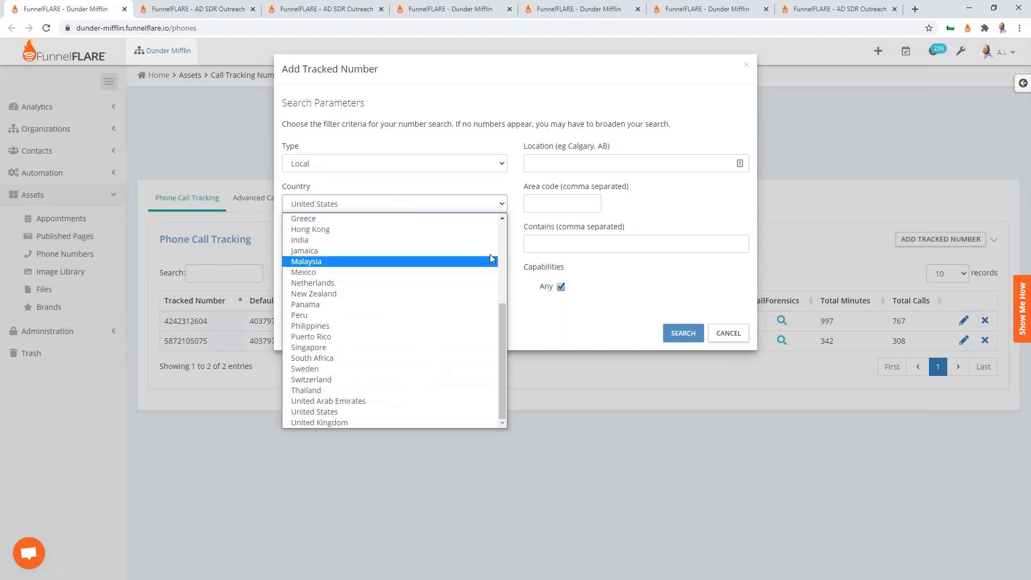
pyautogui.click(551, 165)
pyautogui.click(376, 163)
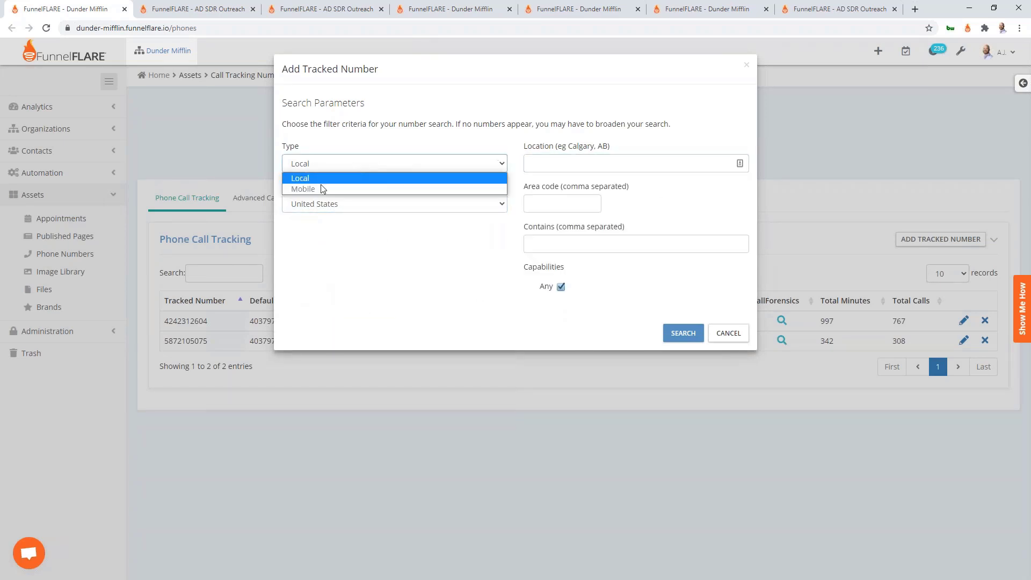
pyautogui.click(580, 161)
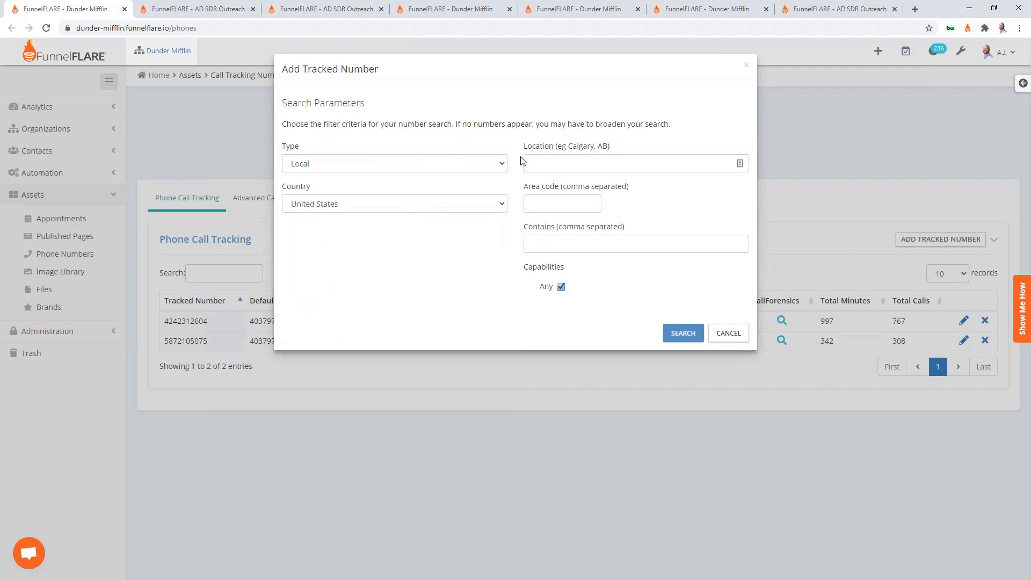
pyautogui.click(579, 156)
pyautogui.write('phore')
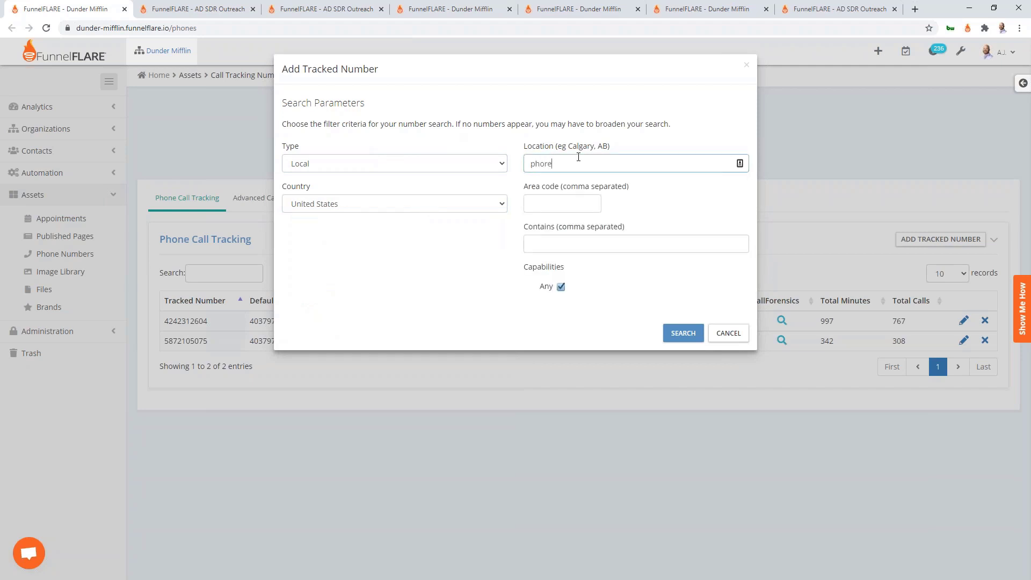
pyautogui.press('BackSpace')
pyautogui.press('BackSpace')
pyautogui.write('en')
pyautogui.press('Down')
pyautogui.press('Return')
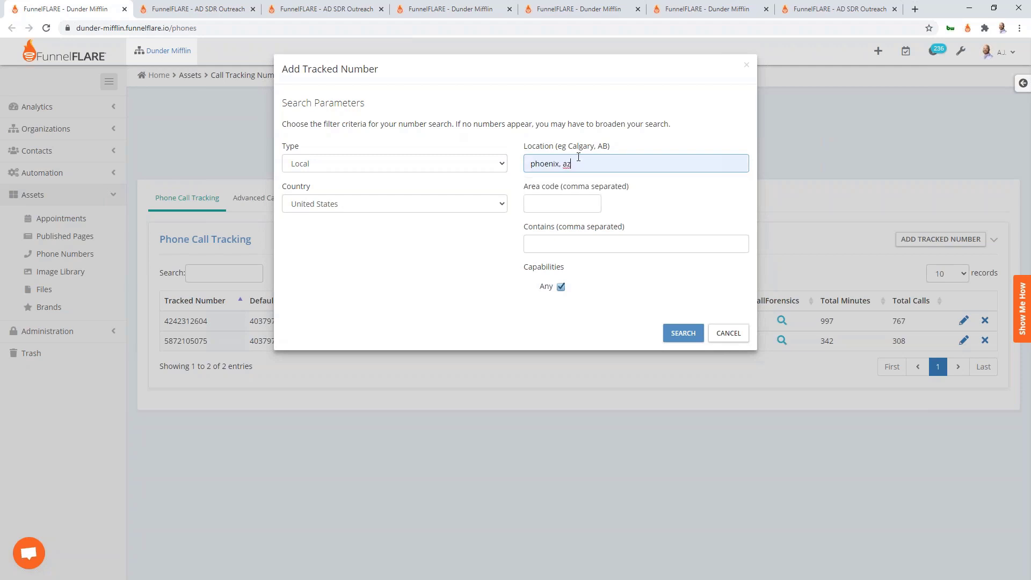
pyautogui.click(683, 333)
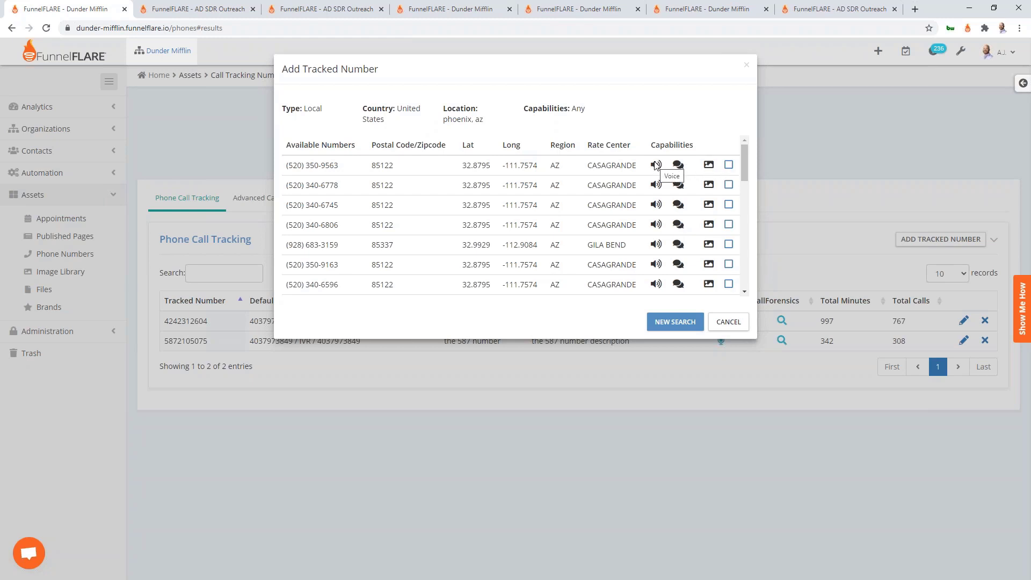
pyautogui.click(728, 166)
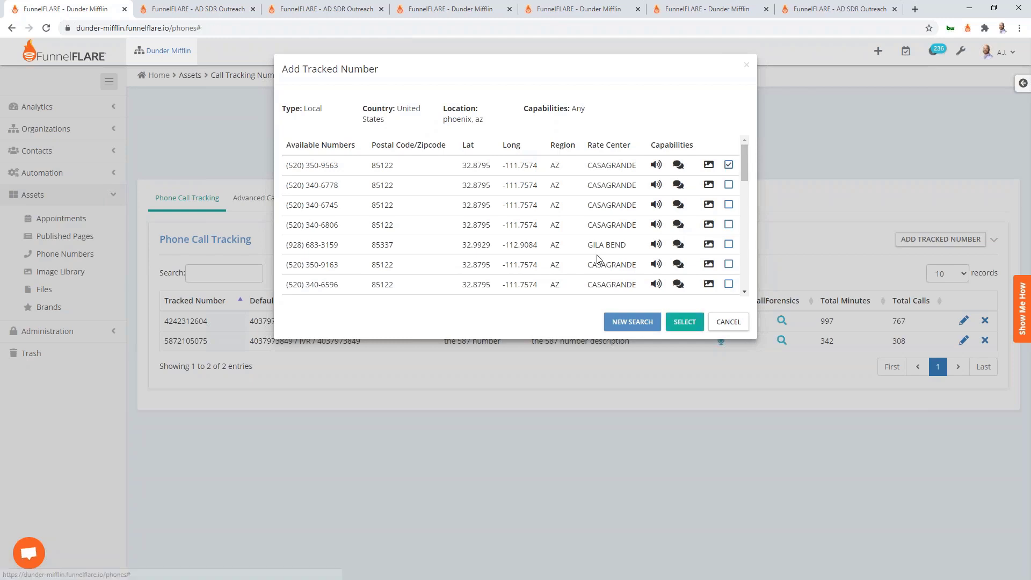
pyautogui.click(685, 324)
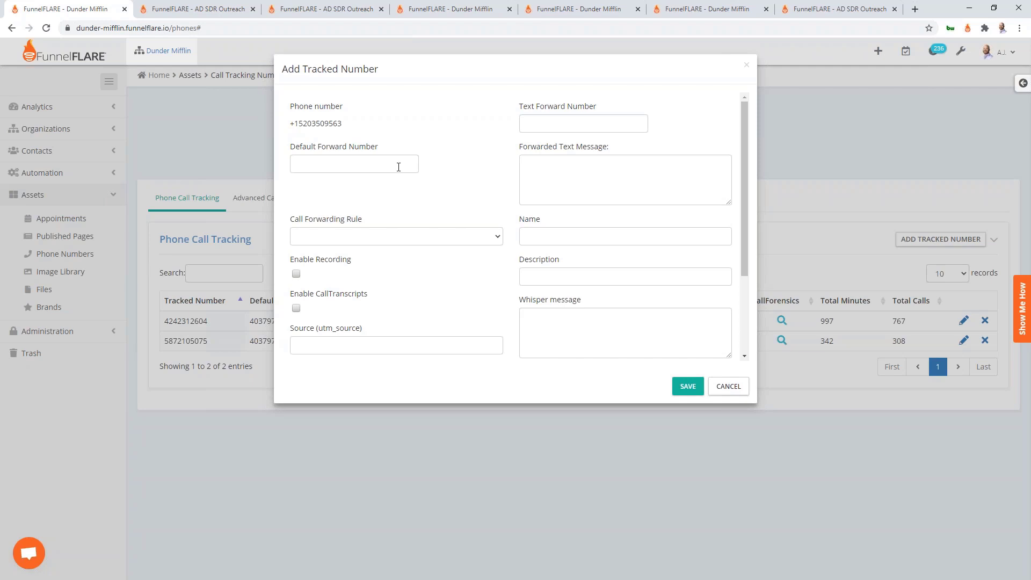
pyautogui.click(398, 167)
pyautogui.write('555-555-5555')
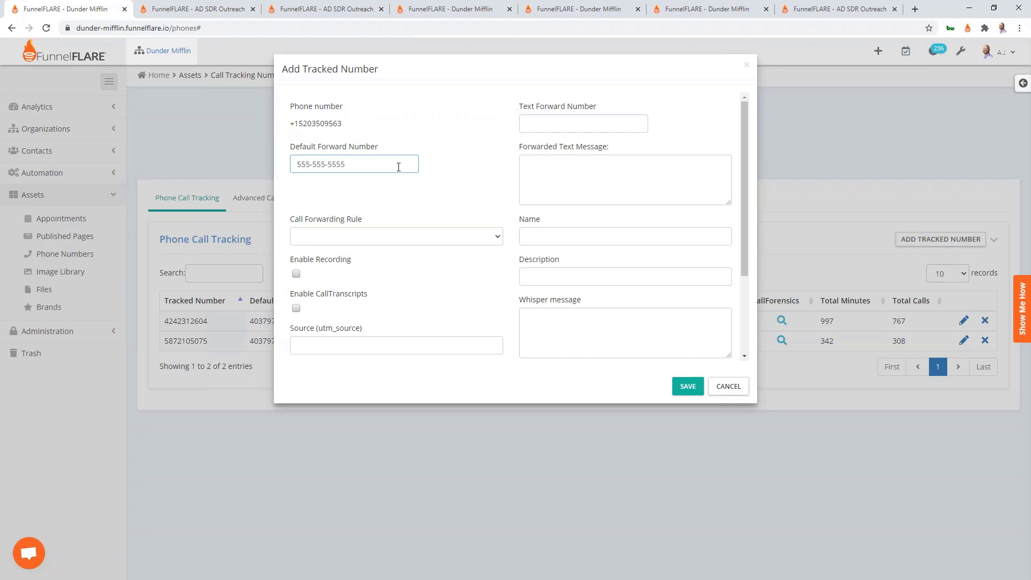
pyautogui.click(392, 137)
pyautogui.click(532, 125)
pyautogui.click(474, 113)
pyautogui.click(569, 129)
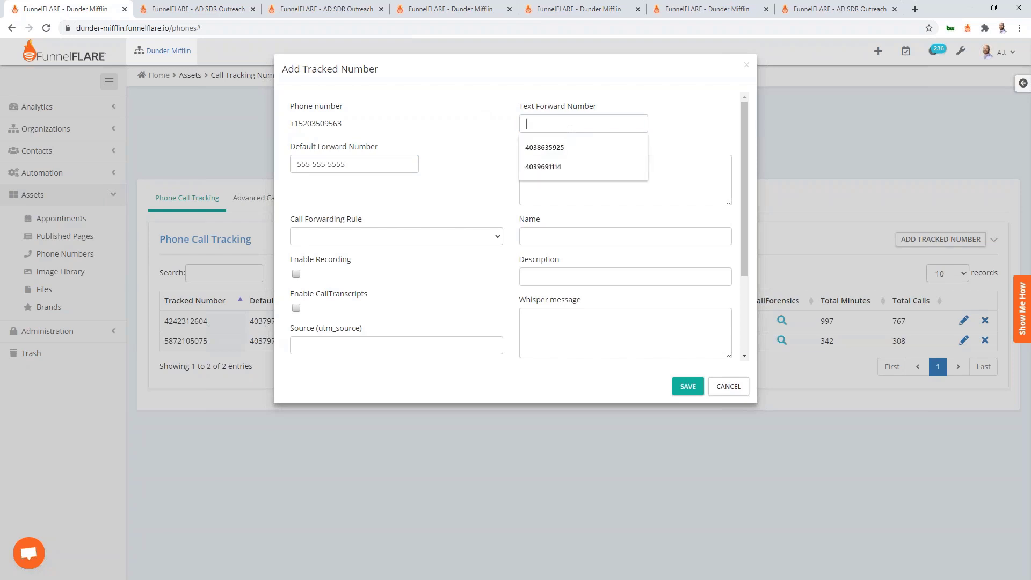
pyautogui.write('555-555-5555')
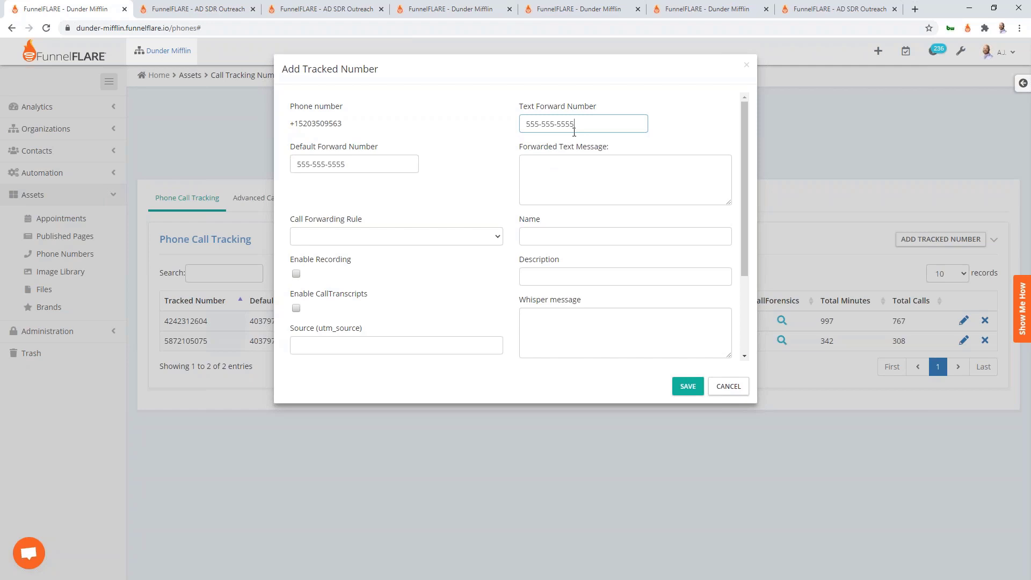
pyautogui.click(566, 176)
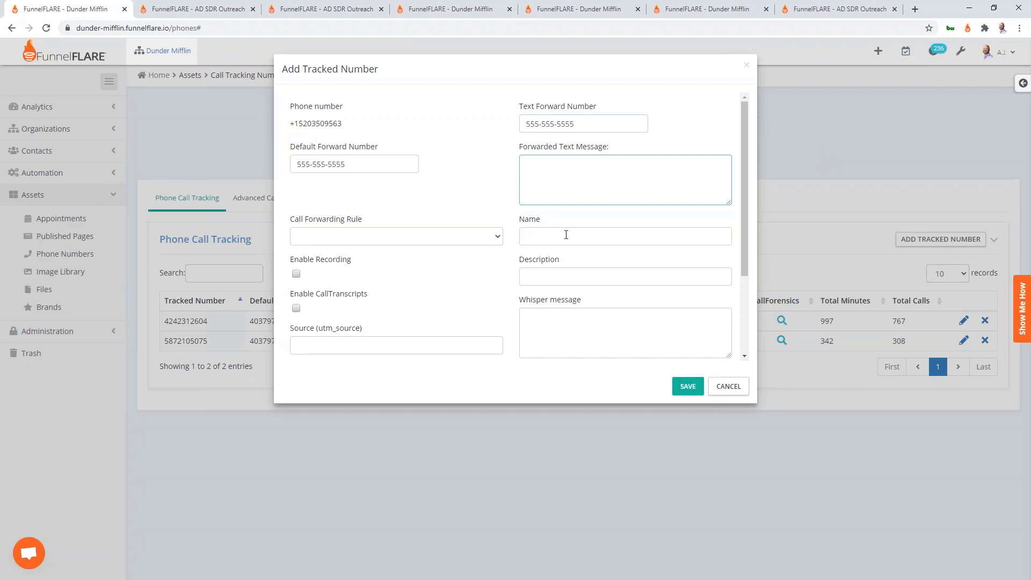
pyautogui.click(504, 182)
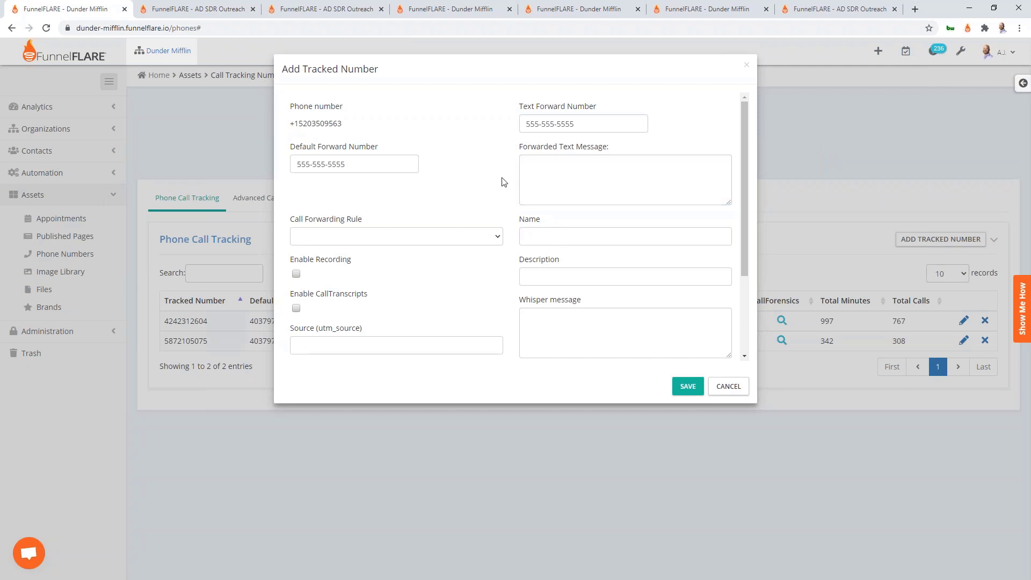
# Enter 'FunnelFLARE' in the Whisper message box of the tracked number form
pyautogui.scroll(-1, 504, 182)
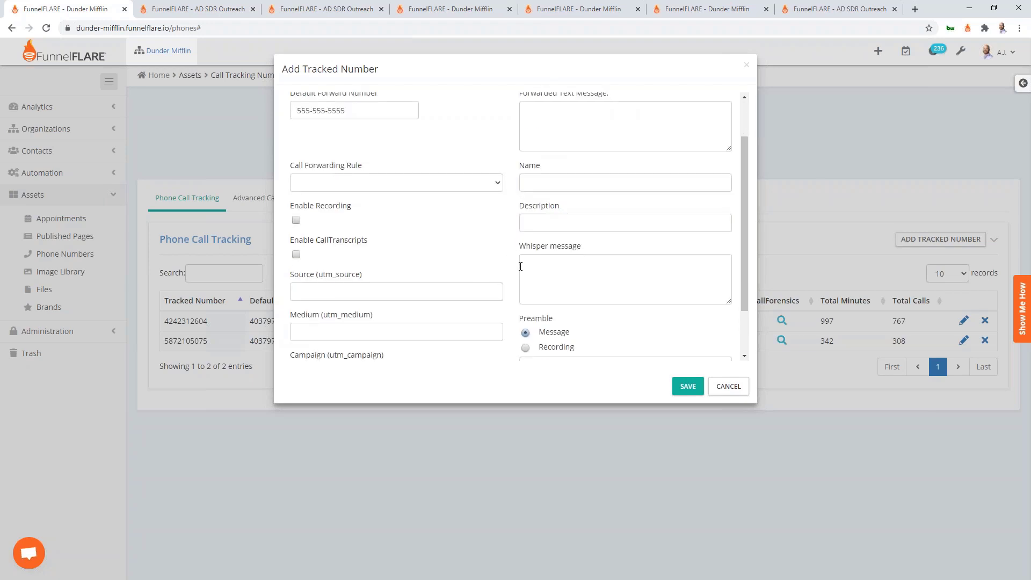
pyautogui.click(540, 271)
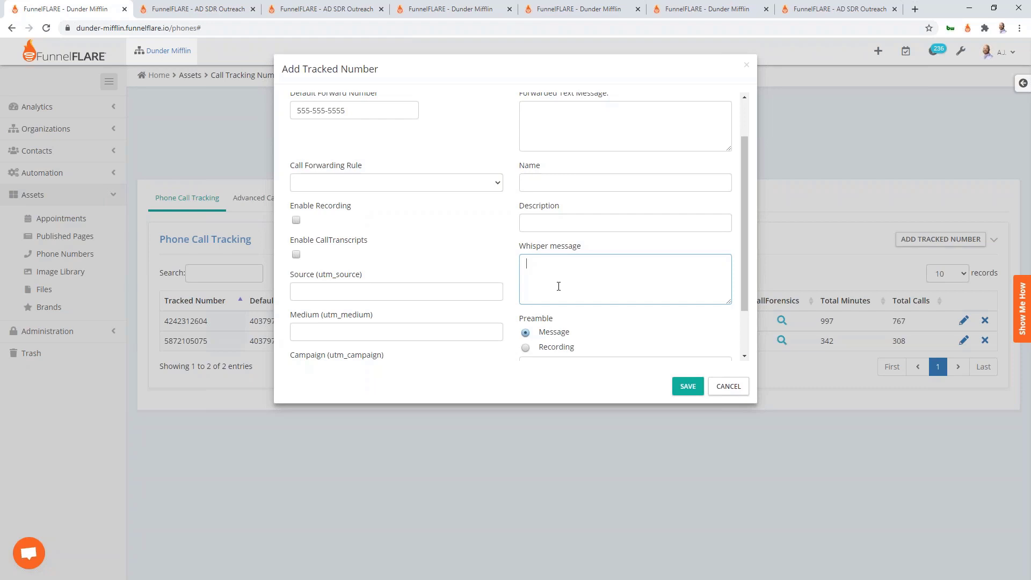
pyautogui.write('FunnelFLARE')
pyautogui.moveTo(581, 266); pyautogui.dragTo(524, 265)
pyautogui.click(602, 266)
pyautogui.click(510, 253)
pyautogui.scroll(-2, 510, 253)
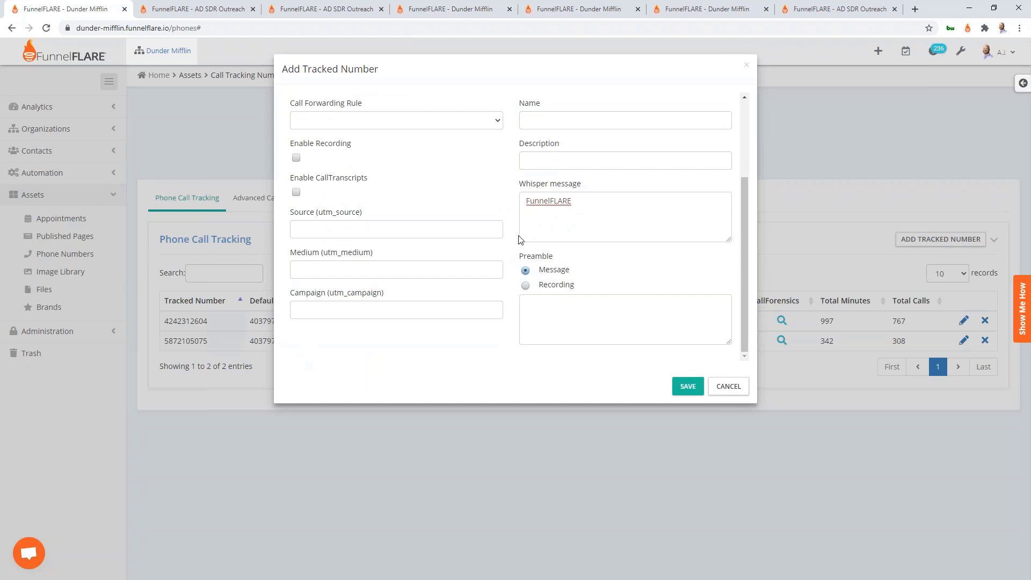
pyautogui.scroll(4, 519, 239)
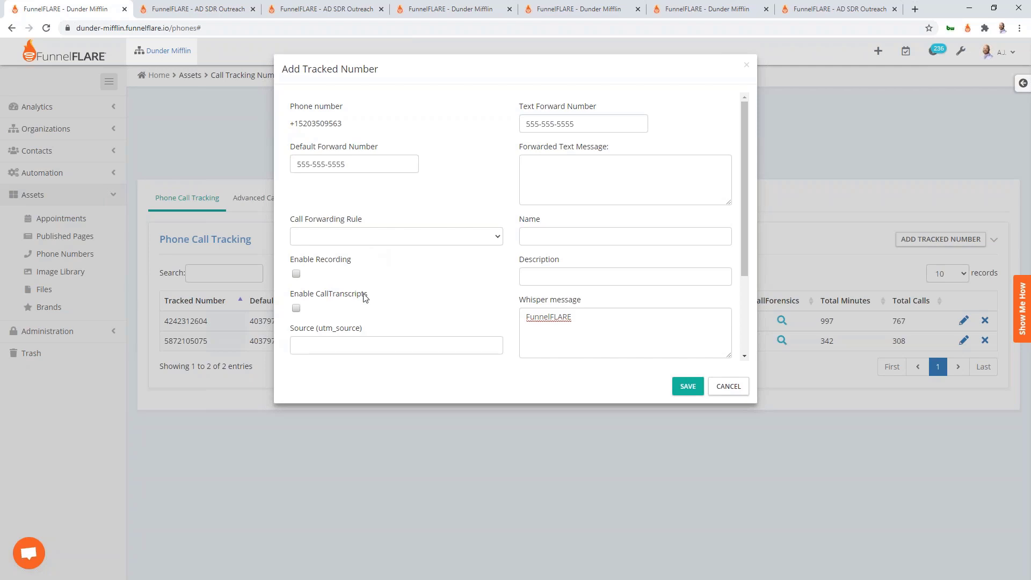
# Cancel the Add Tracked Number form and return to PowerPoint slide 6, 'Personal Templates'
pyautogui.moveTo(368, 295); pyautogui.dragTo(299, 294)
pyautogui.click(393, 295)
pyautogui.click(728, 397)
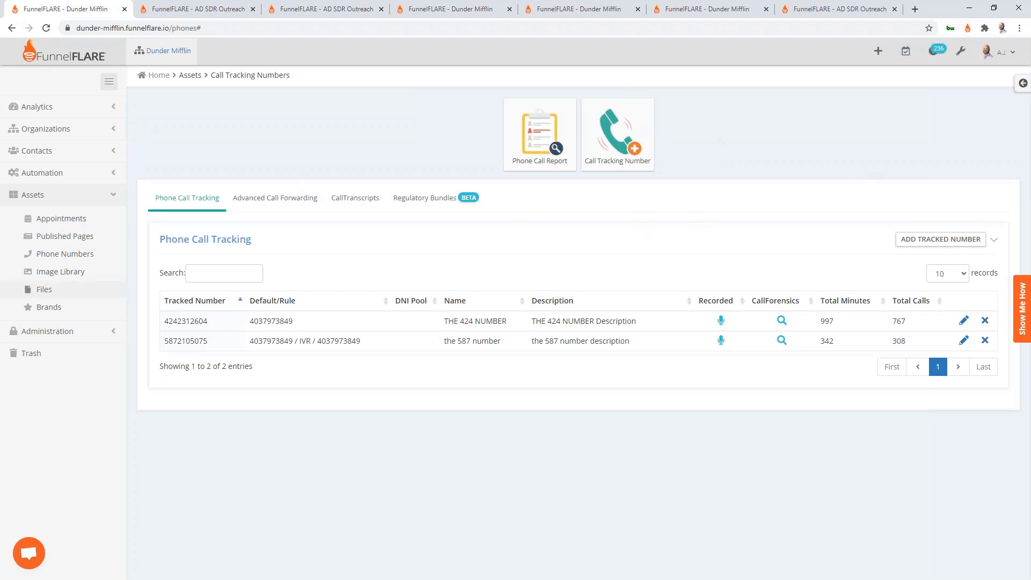
pyautogui.hotkey('alt', 'Tab')
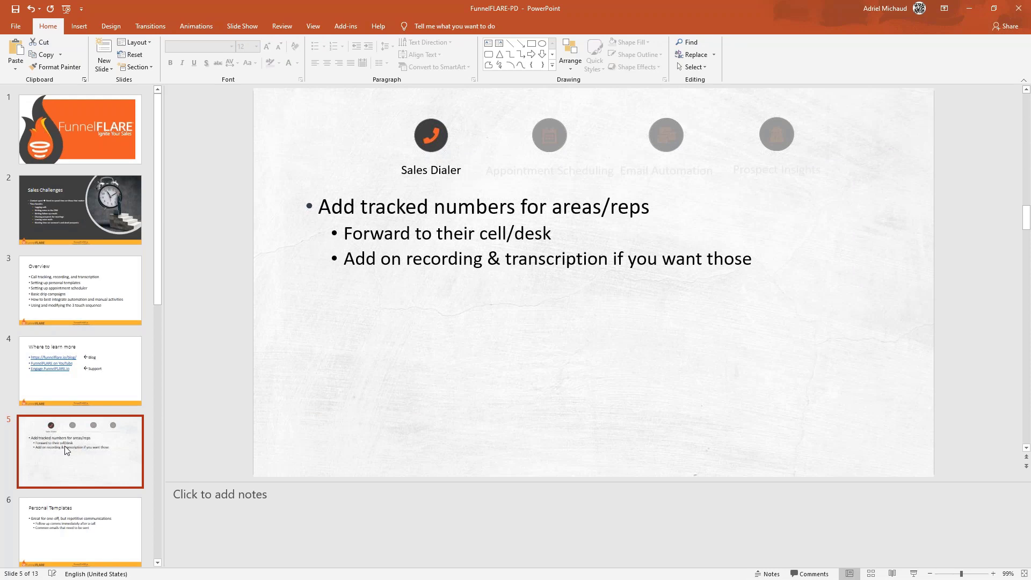
pyautogui.press('Down')
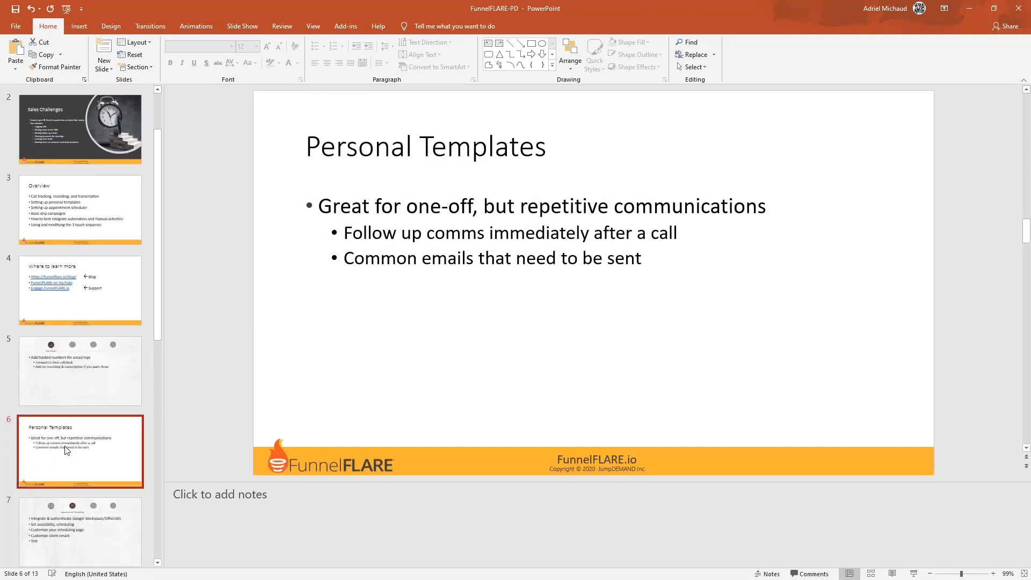
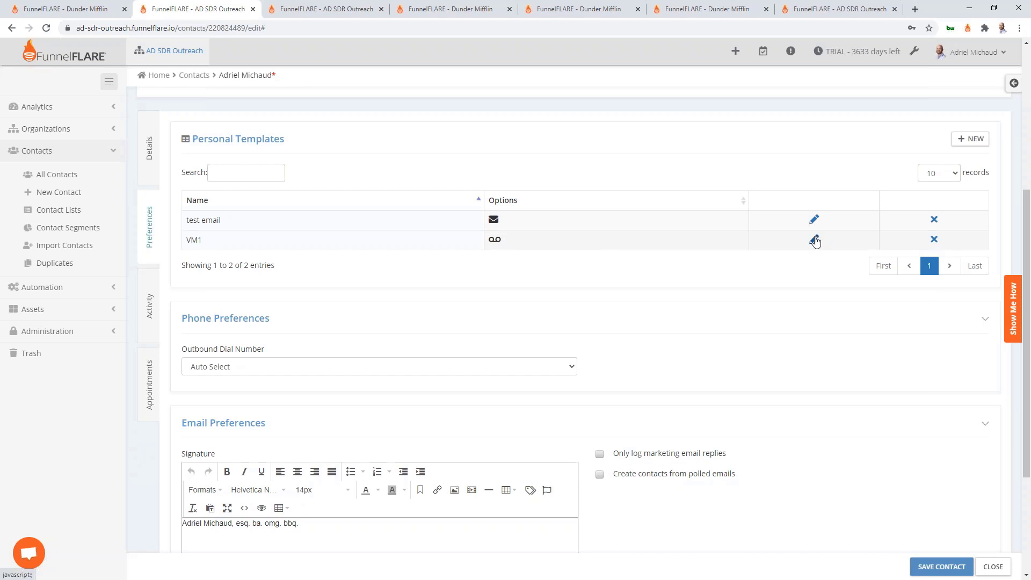
# Edit the VM1 voicemail template in the contact's Personal Templates table
pyautogui.click(814, 239)
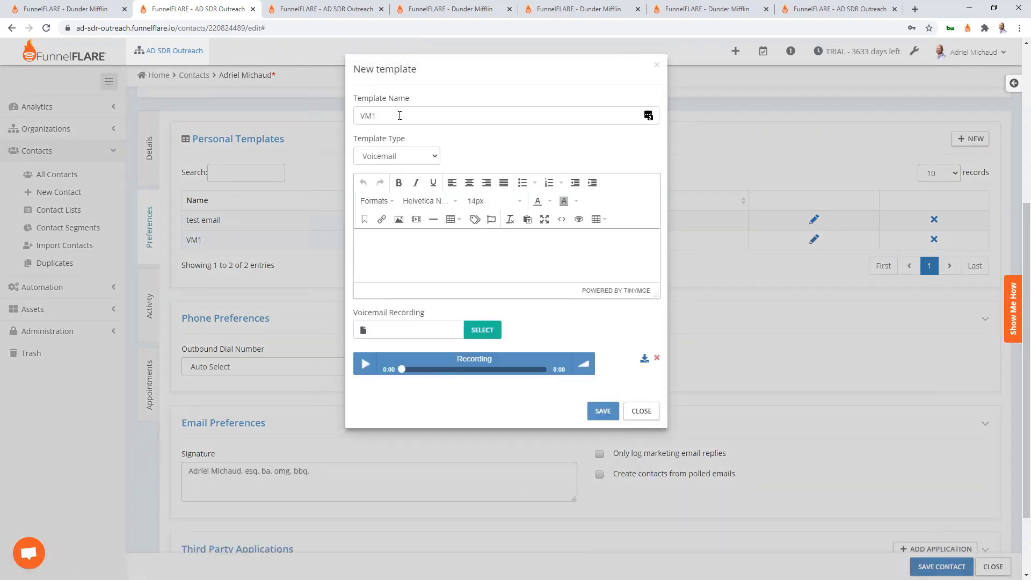
# Make VM1 an Email + Voicemail template renamed 'VM1 and email1'
pyautogui.click(399, 161)
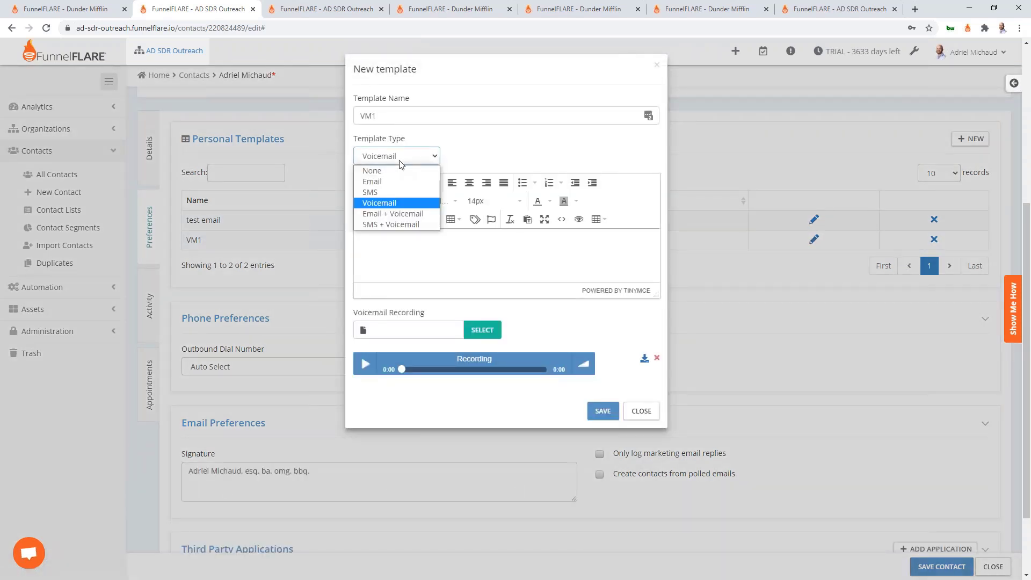
pyautogui.click(429, 215)
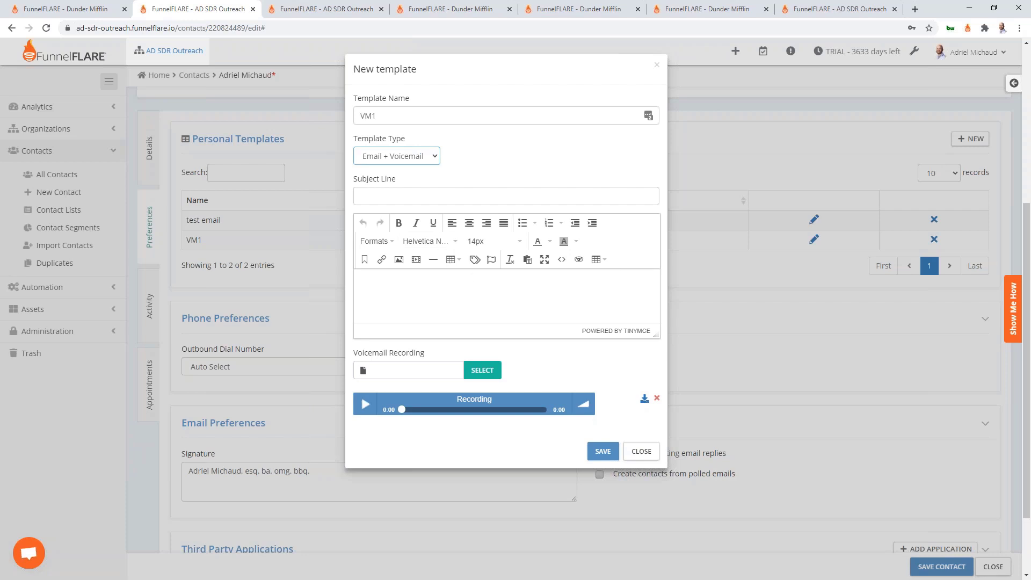
pyautogui.click(456, 115)
pyautogui.write('and e')
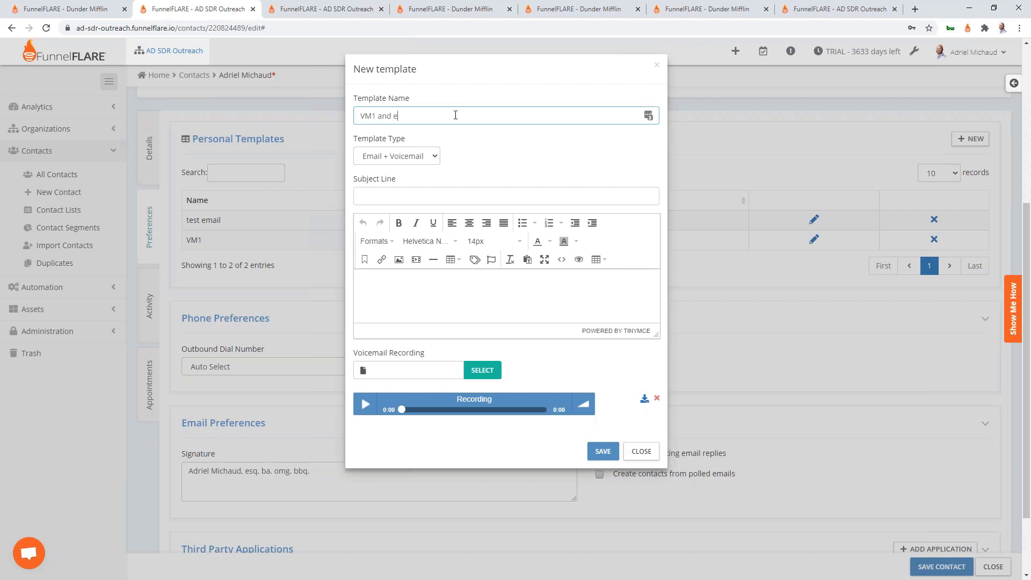
pyautogui.write('mail1')
pyautogui.click(442, 304)
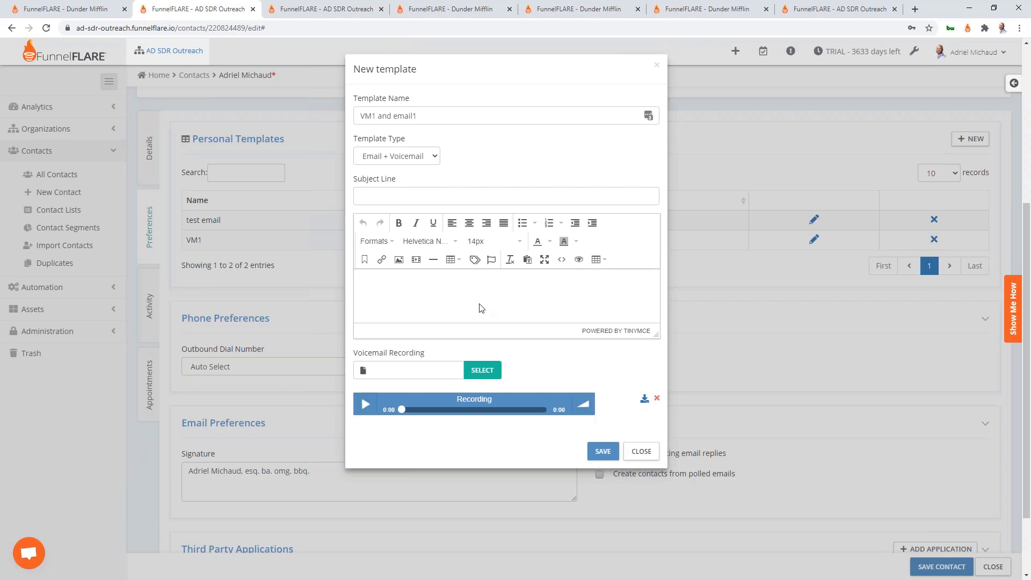
# Add subject 'Tried getting a hold of you' and start the body with 'Hi' plus the first-name variable
pyautogui.click(430, 199)
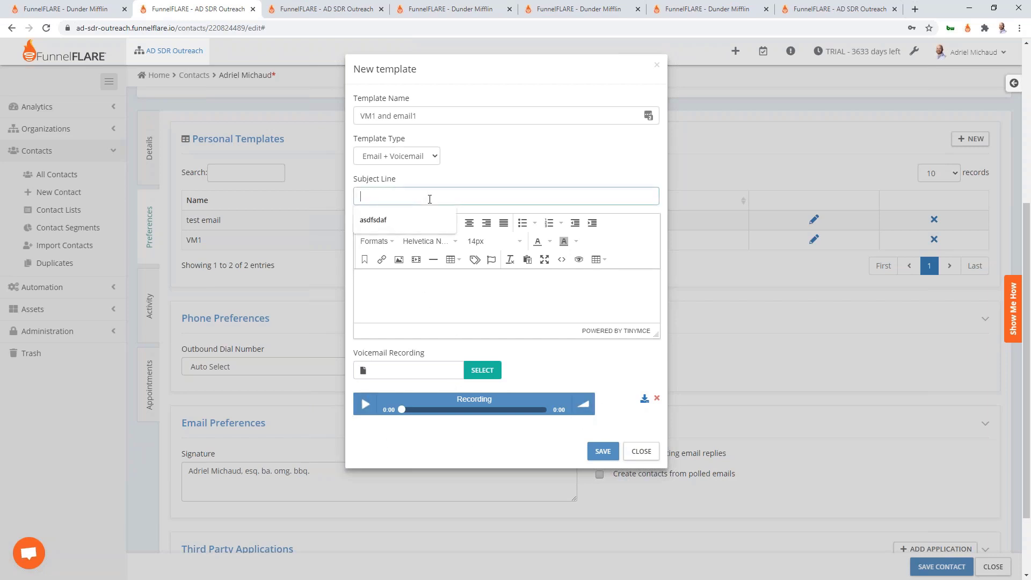
pyautogui.write('Tried getting a ')
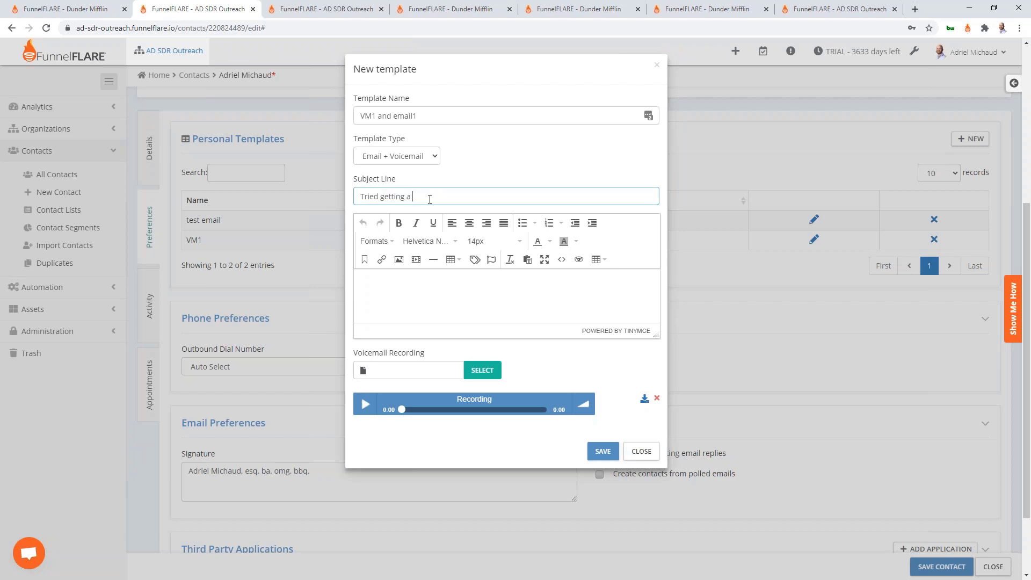
pyautogui.write('hold of you')
pyautogui.click(469, 288)
pyautogui.write('?')
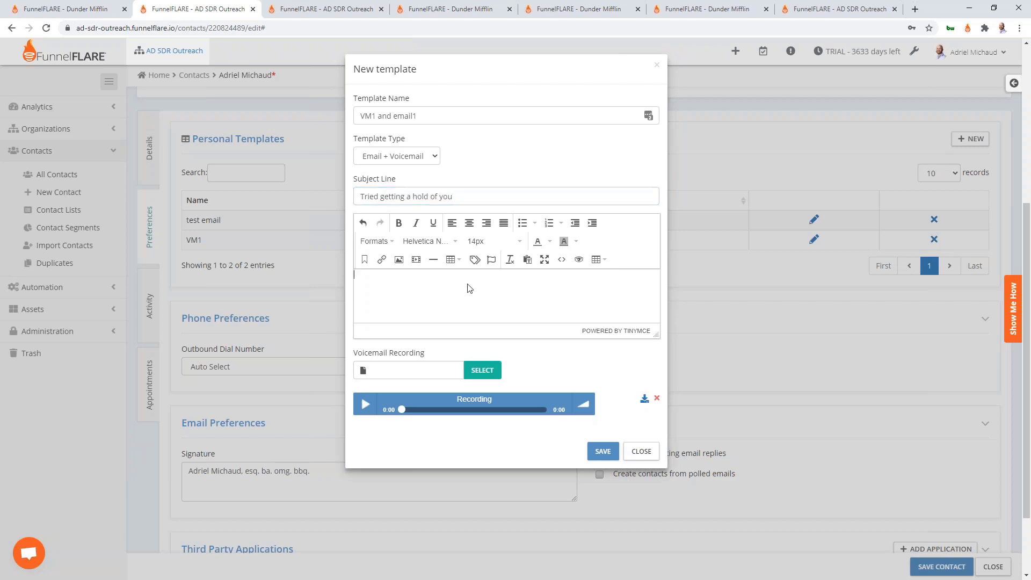
pyautogui.write('Hi')
pyautogui.click(482, 263)
pyautogui.moveTo(462, 235); pyautogui.dragTo(363, 235)
pyautogui.hotkey('ctrl', 'c')
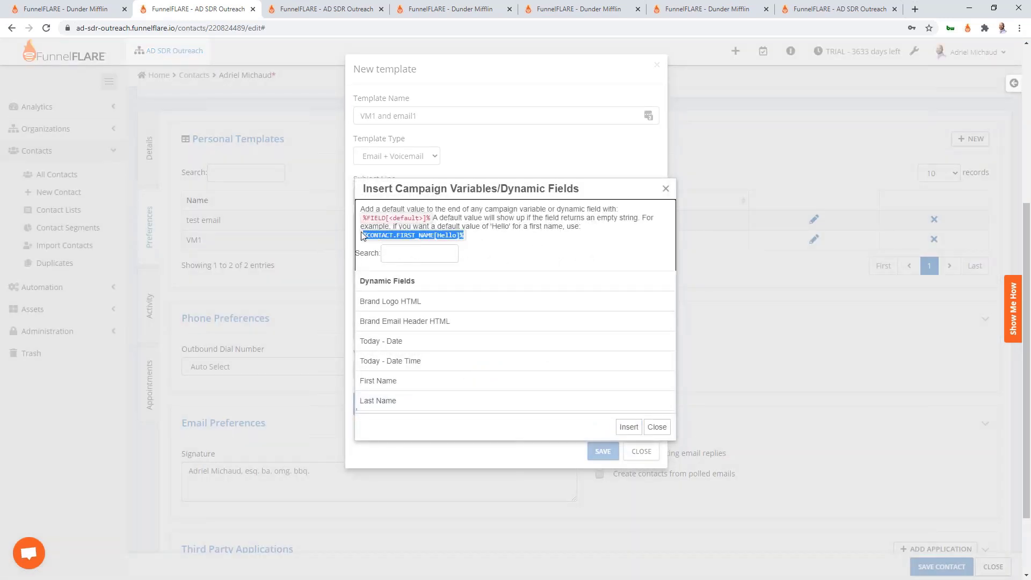
pyautogui.click(665, 433)
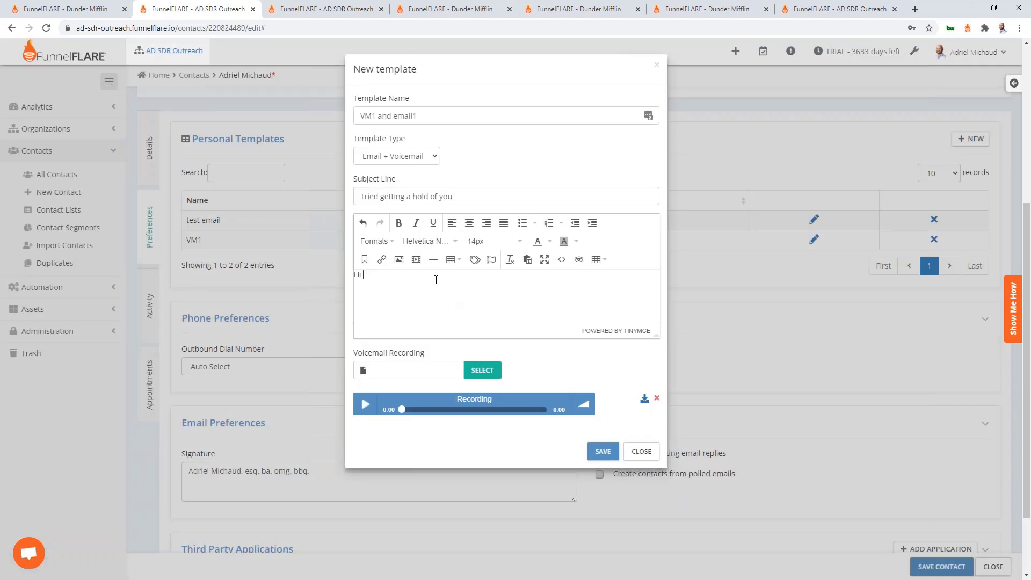
pyautogui.hotkey('ctrl', 'v')
# Set the variable default to ',', add 'Just tried calling, if you could hit me back that'd be great.', and save
pyautogui.moveTo(475, 275); pyautogui.dragTo(456, 275)
pyautogui.write(',')
pyautogui.write('Just tried cal')
pyautogui.write('lin')
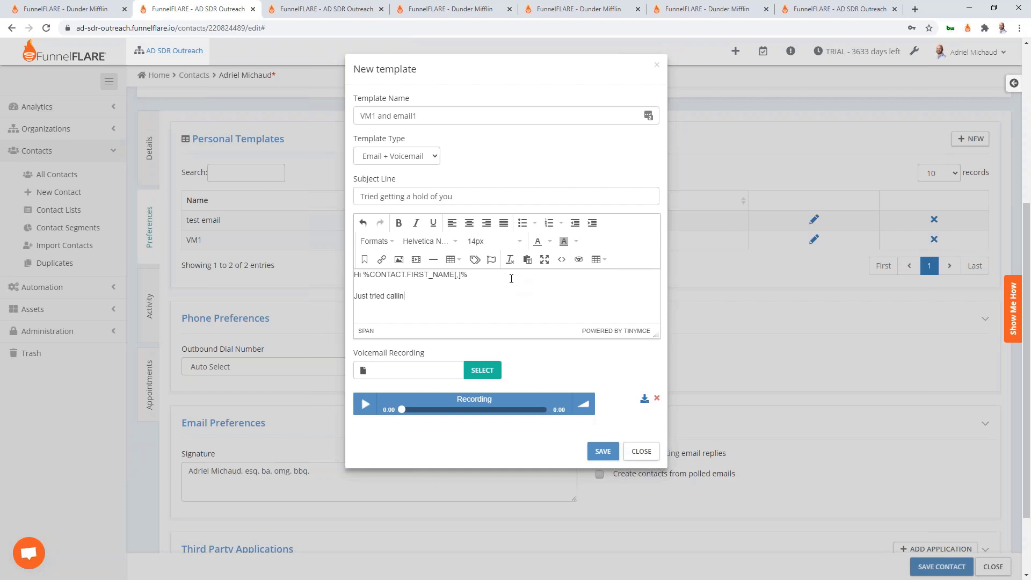
pyautogui.write("g, if you could hit me back that'd be great.")
pyautogui.click(602, 451)
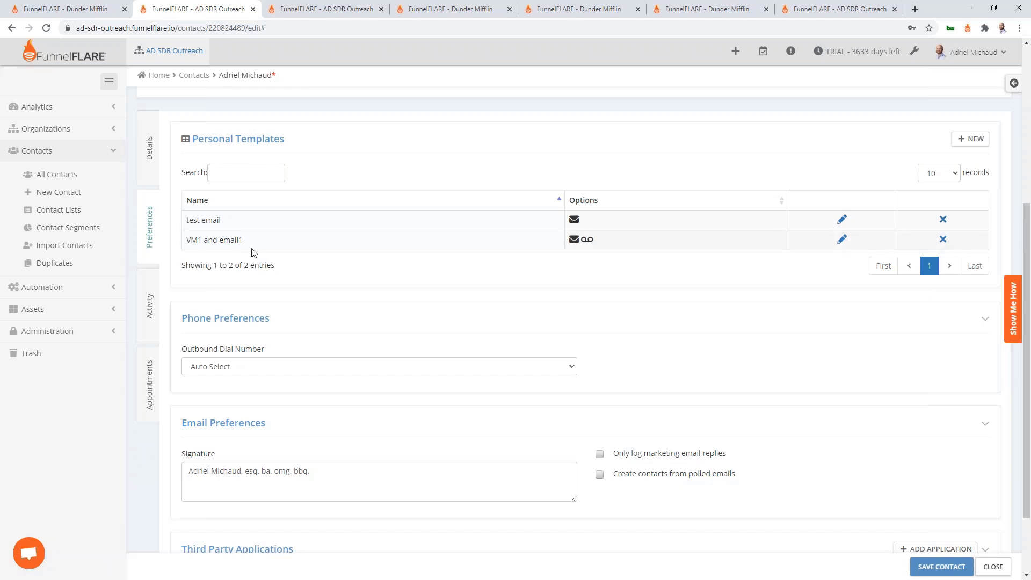
# Point out the 'VM1 and email1' and 'test email' templates, then start a new personal template
pyautogui.moveTo(257, 245); pyautogui.dragTo(185, 240)
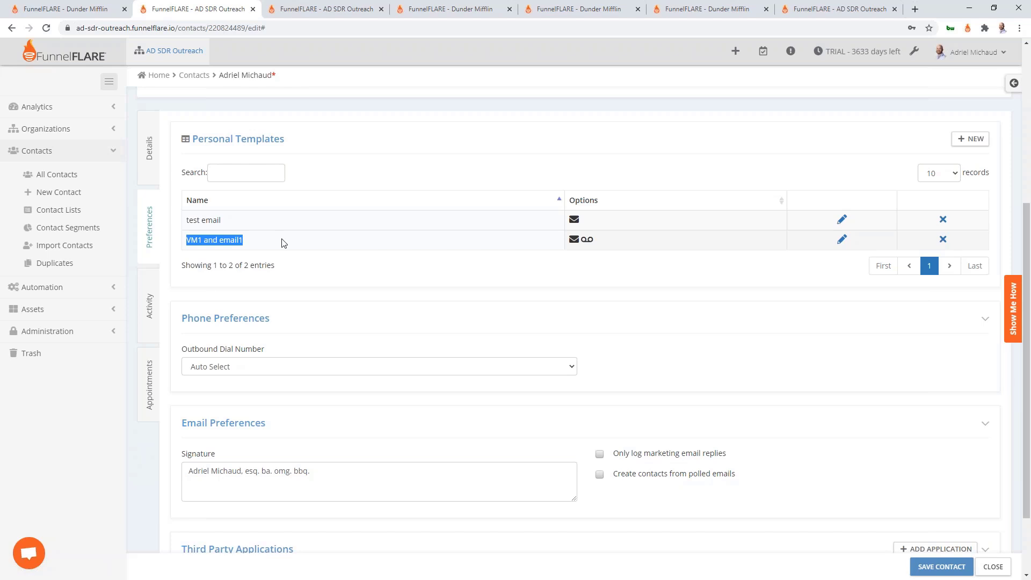
pyautogui.moveTo(283, 245); pyautogui.dragTo(185, 242)
pyautogui.click(272, 246)
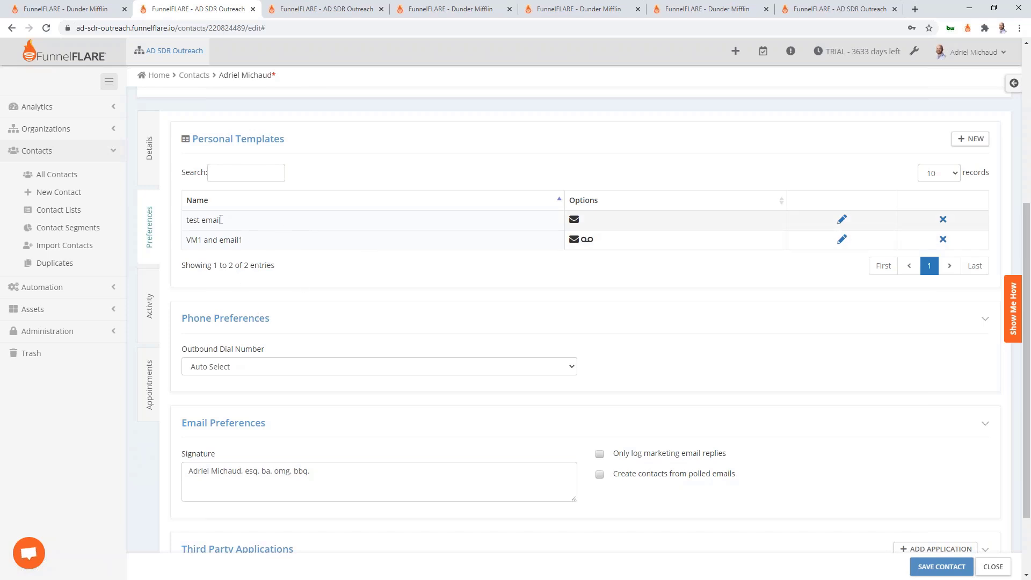
pyautogui.moveTo(223, 220); pyautogui.dragTo(184, 229)
pyautogui.click(249, 218)
pyautogui.click(972, 140)
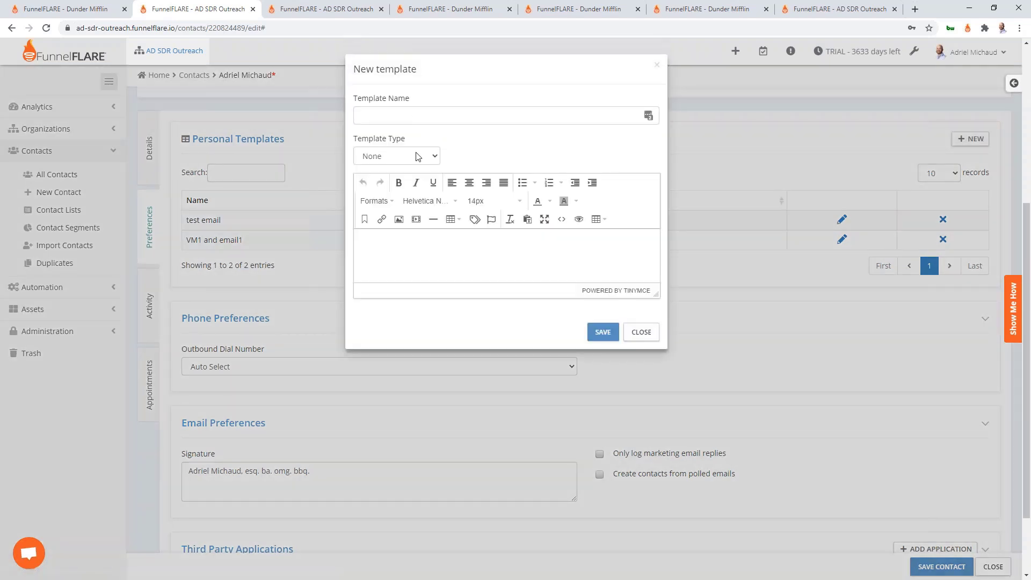
# Draft an Email template named 'Offer', close it without saving, and switch to PowerPoint
pyautogui.click(420, 156)
pyautogui.click(397, 180)
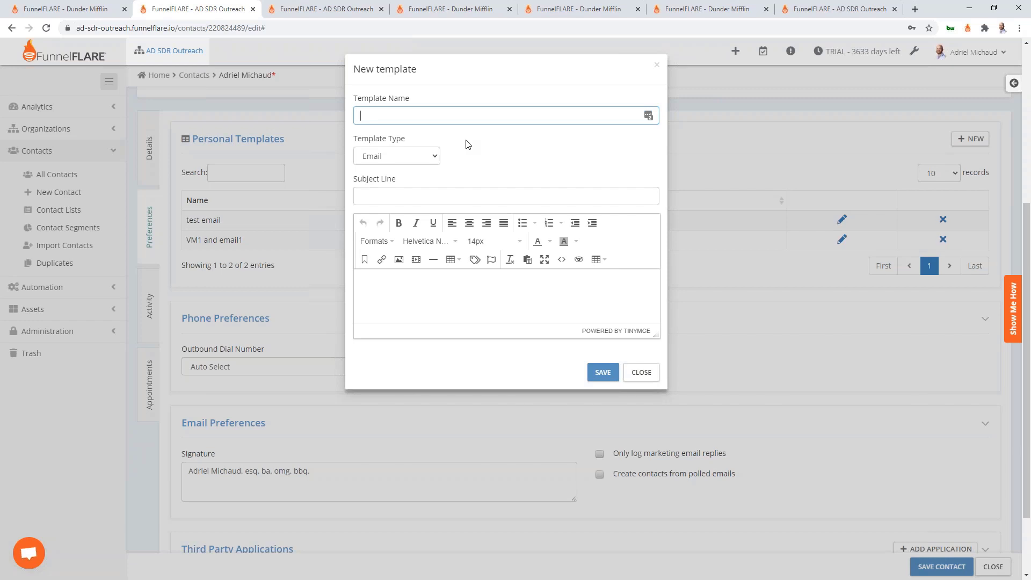
pyautogui.write('Offer')
pyautogui.click(463, 191)
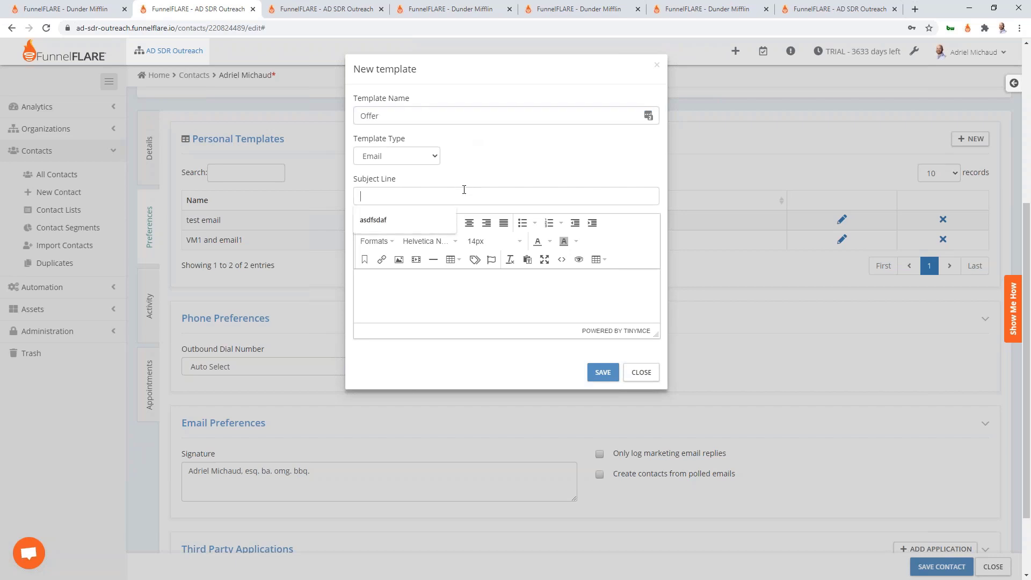
pyautogui.click(494, 163)
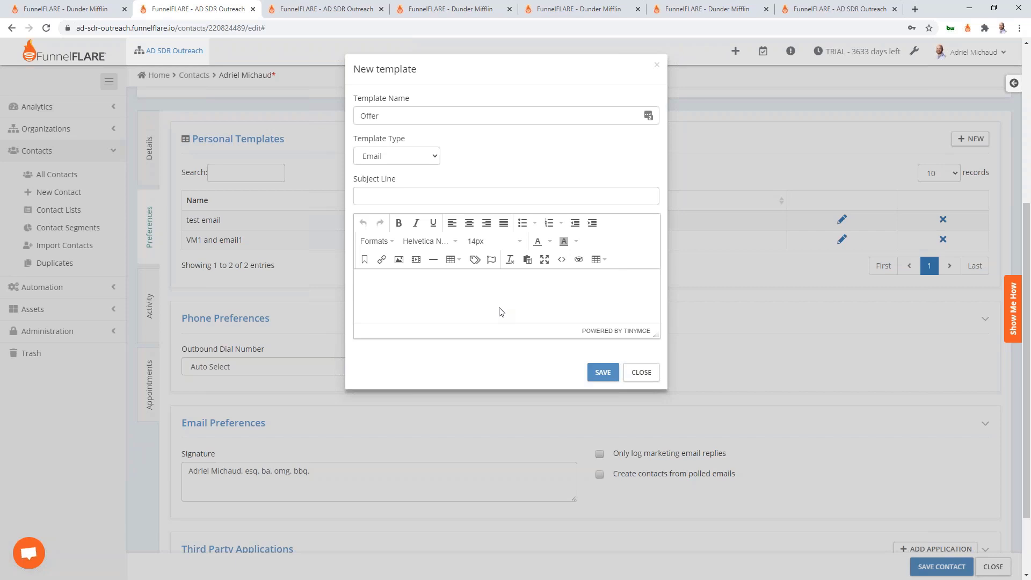
pyautogui.click(647, 375)
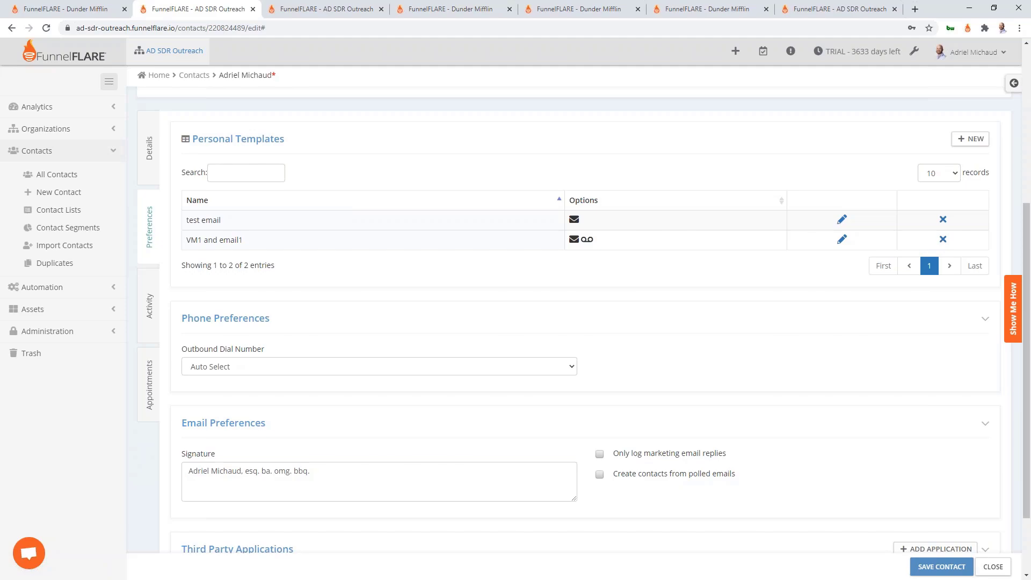
pyautogui.hotkey('alt', 'Tab')
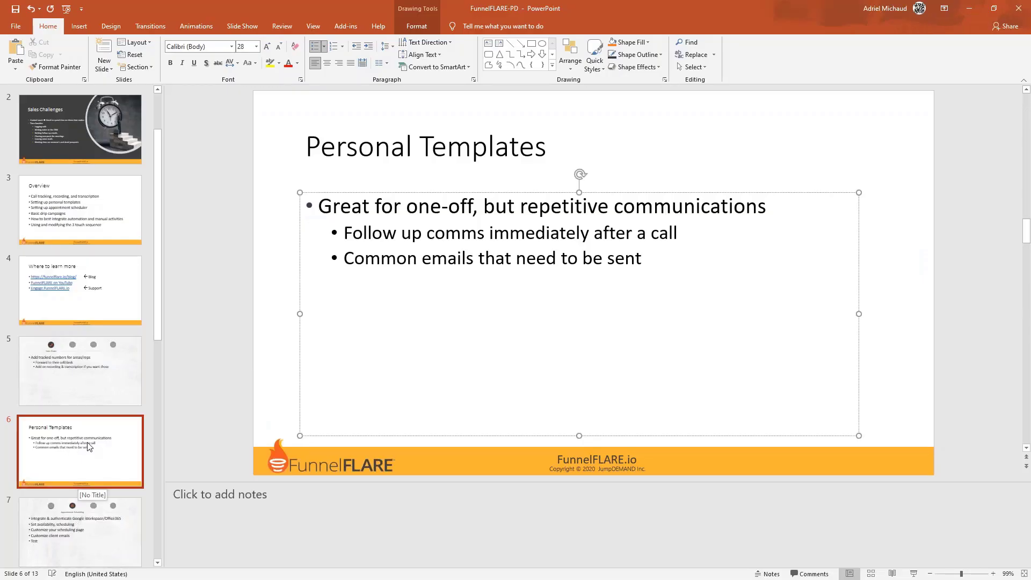
# Show slide 7, Appointment Scheduling, then return to the browser
pyautogui.click(102, 508)
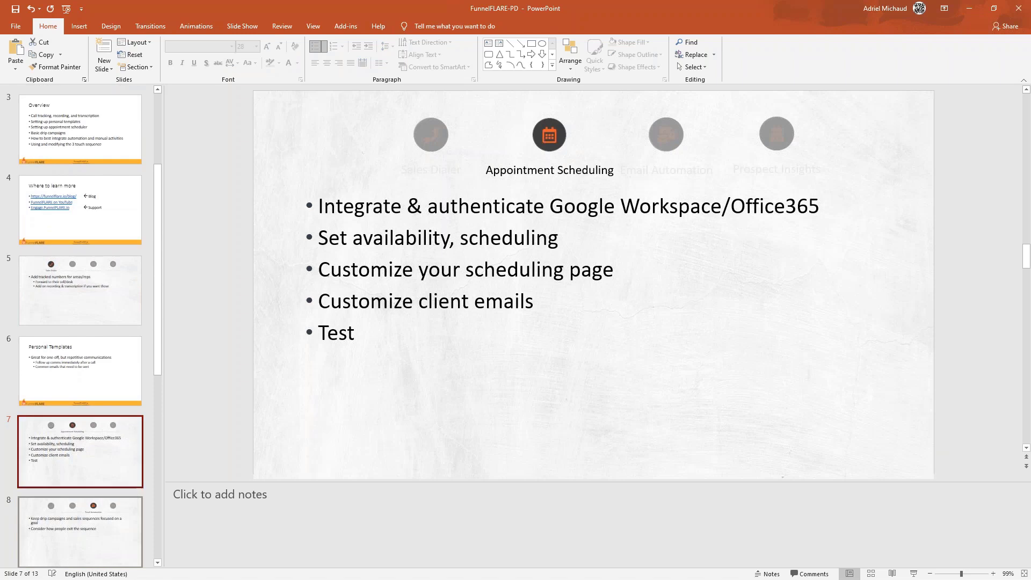
pyautogui.hotkey('alt', 'Tab')
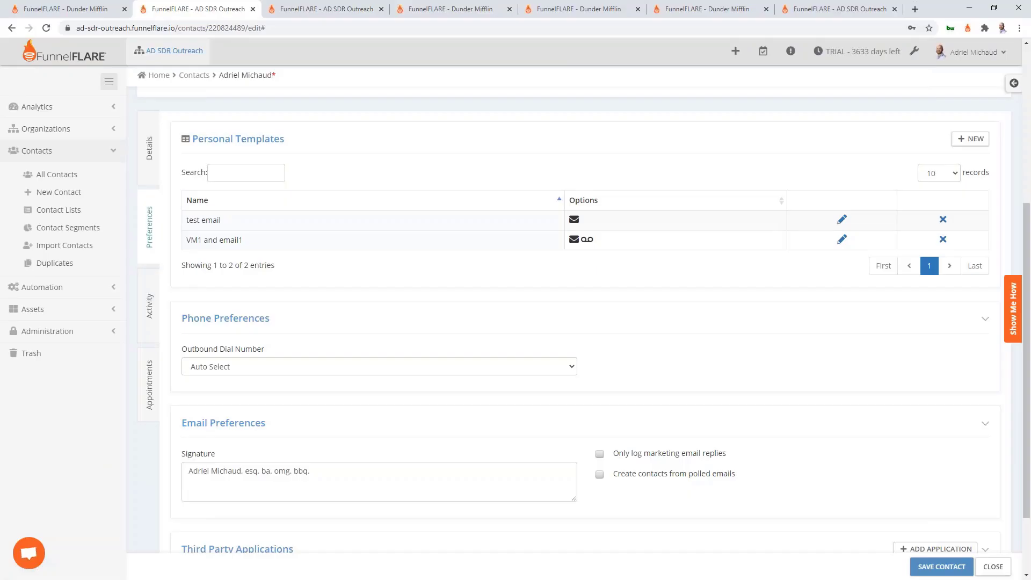
# Open the first calendar in the Appointment Calendars list for editing
pyautogui.click(300, 11)
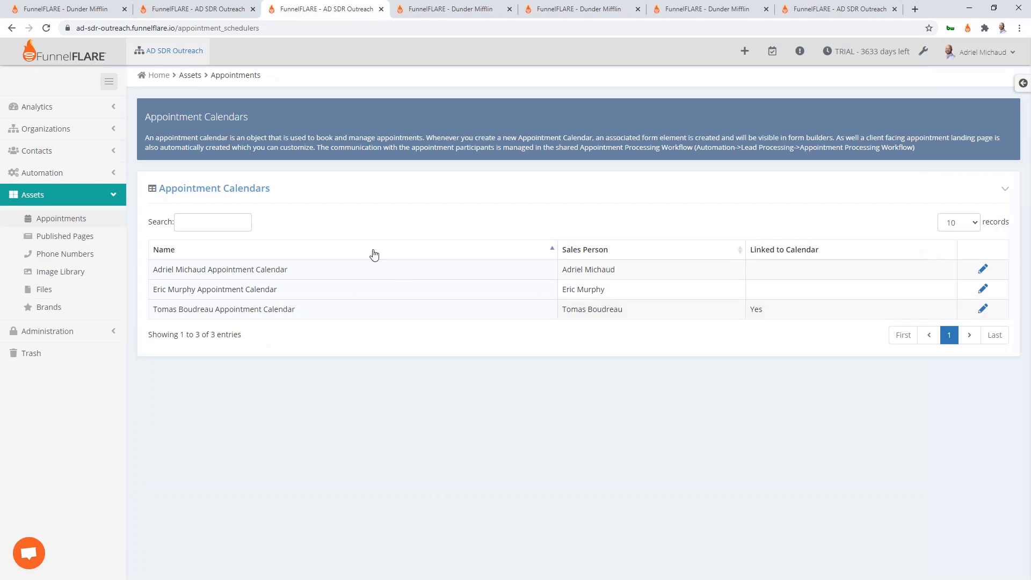
pyautogui.moveTo(286, 269); pyautogui.dragTo(160, 267)
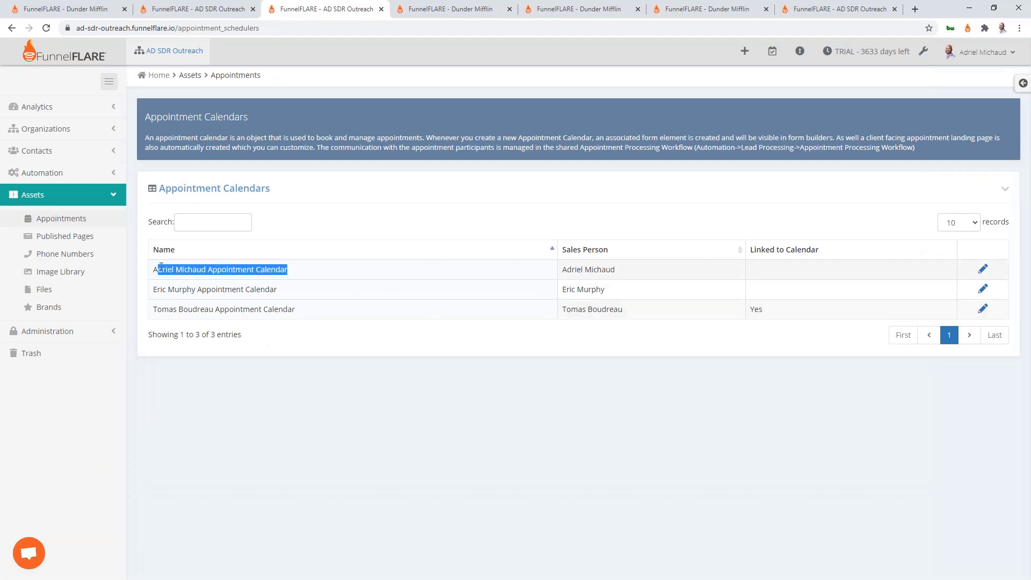
pyautogui.click(643, 273)
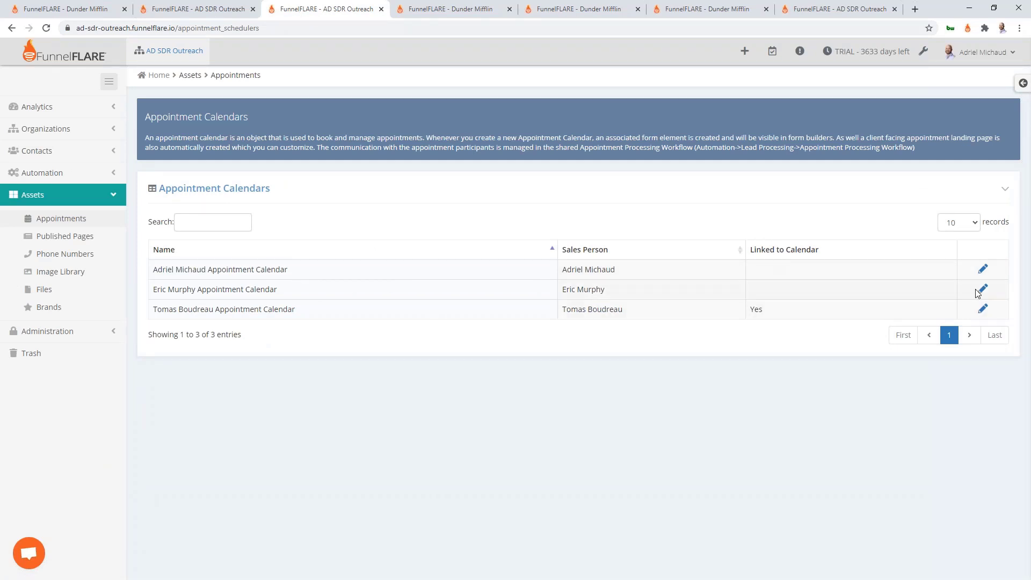
pyautogui.click(985, 270)
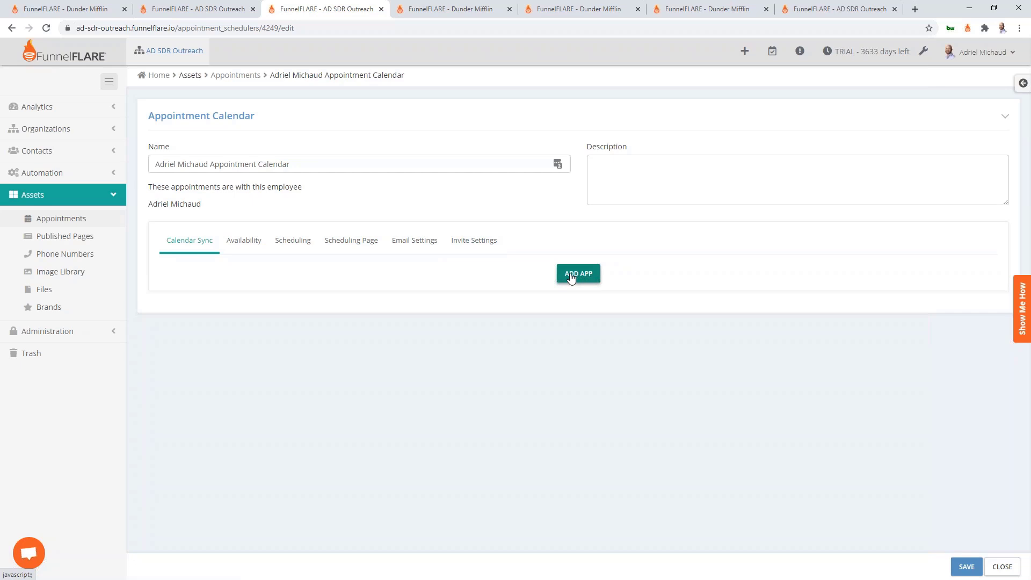
# Add a Google Calendar sync app using the employee's email address
pyautogui.click(570, 277)
pyautogui.click(409, 119)
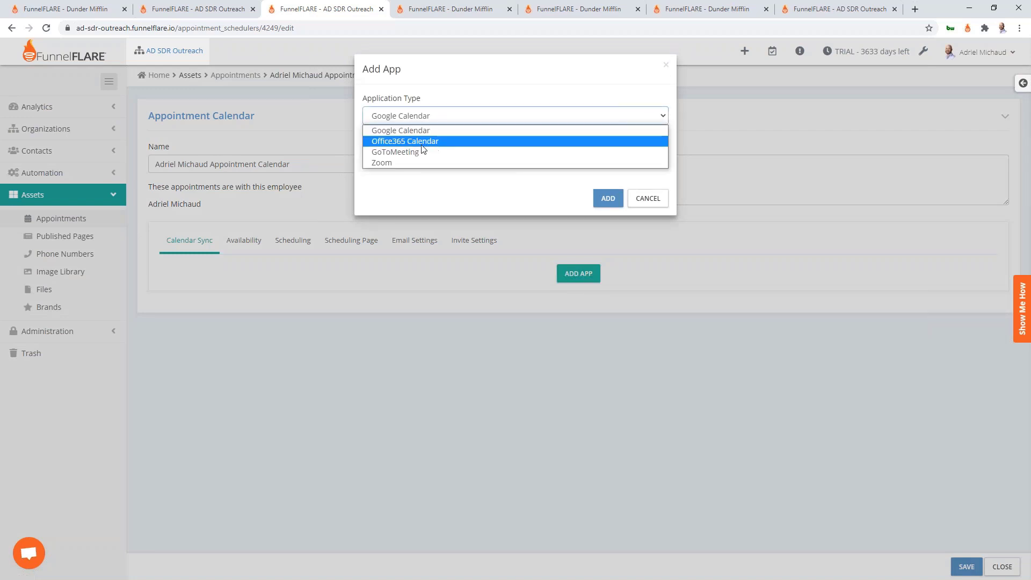
pyautogui.click(413, 130)
pyautogui.click(431, 151)
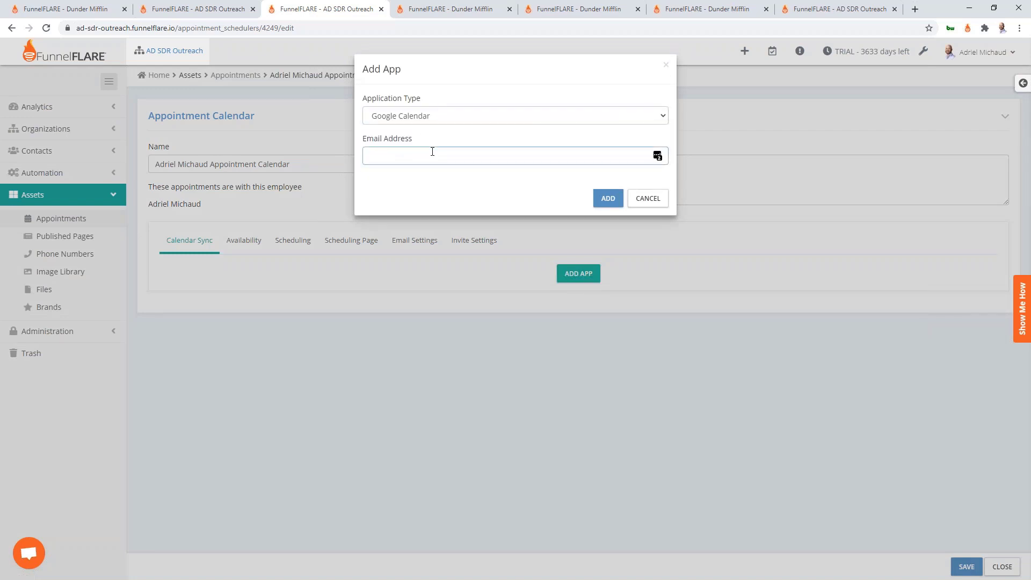
pyautogui.click(608, 198)
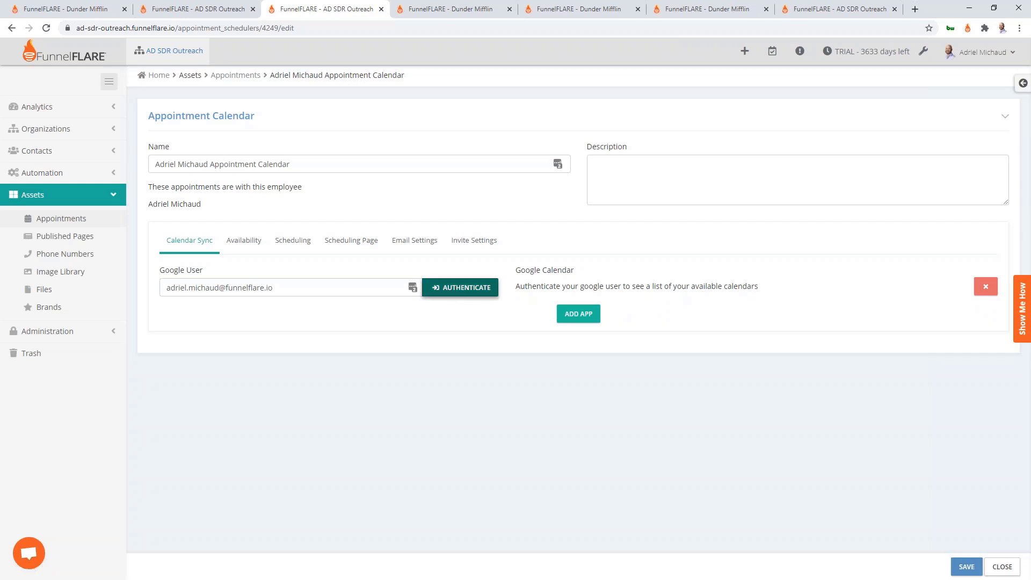
# Authenticate the Google Calendar sync by signing in and granting FunnelFLARE access
pyautogui.click(465, 288)
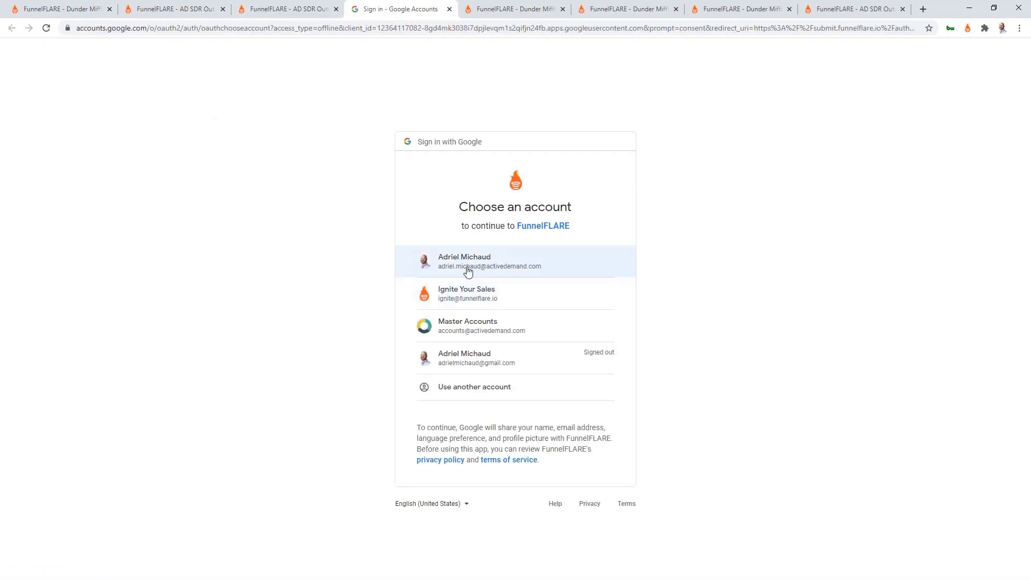
pyautogui.click(468, 272)
pyautogui.click(590, 448)
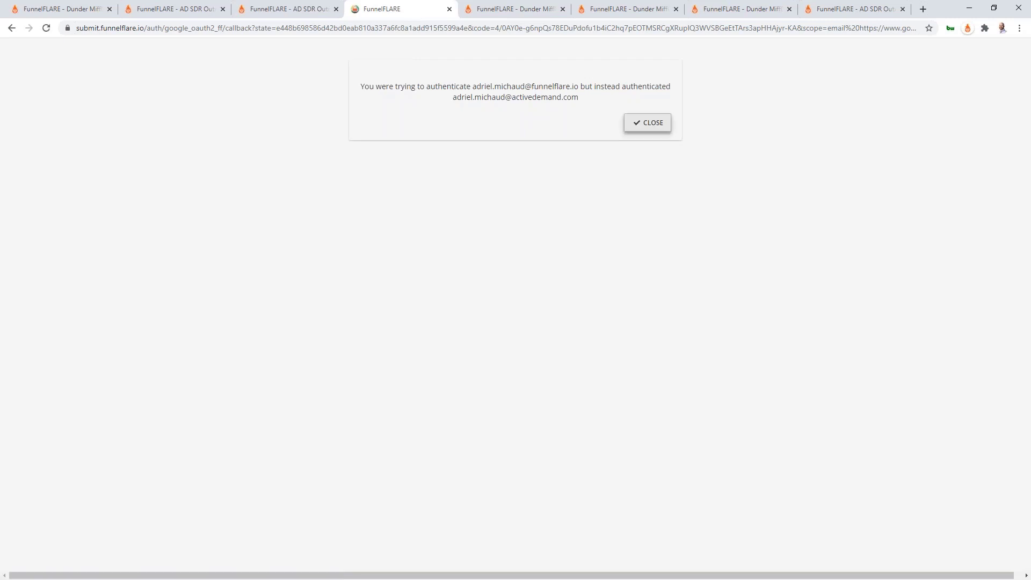
pyautogui.click(647, 122)
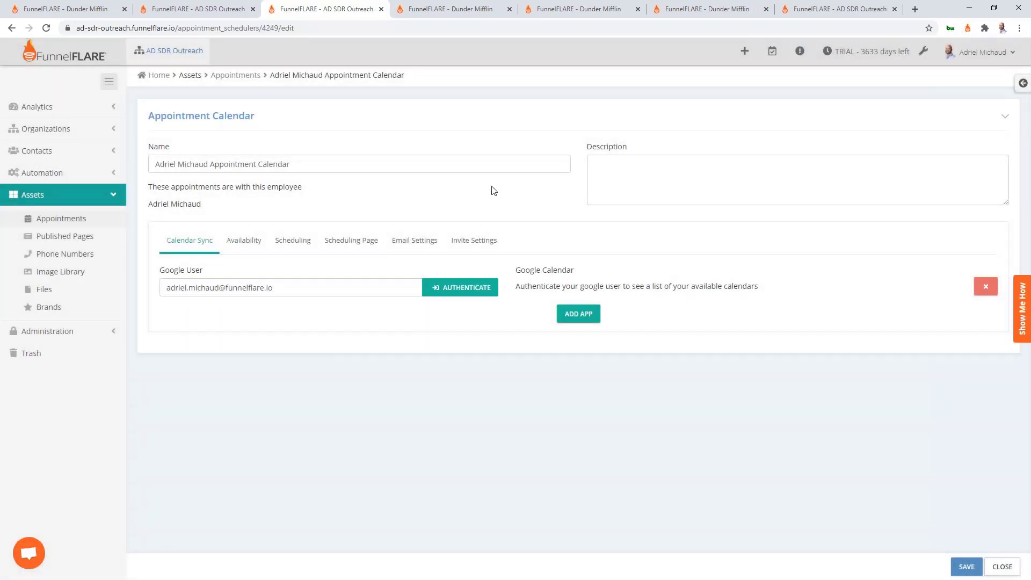
pyautogui.click(233, 243)
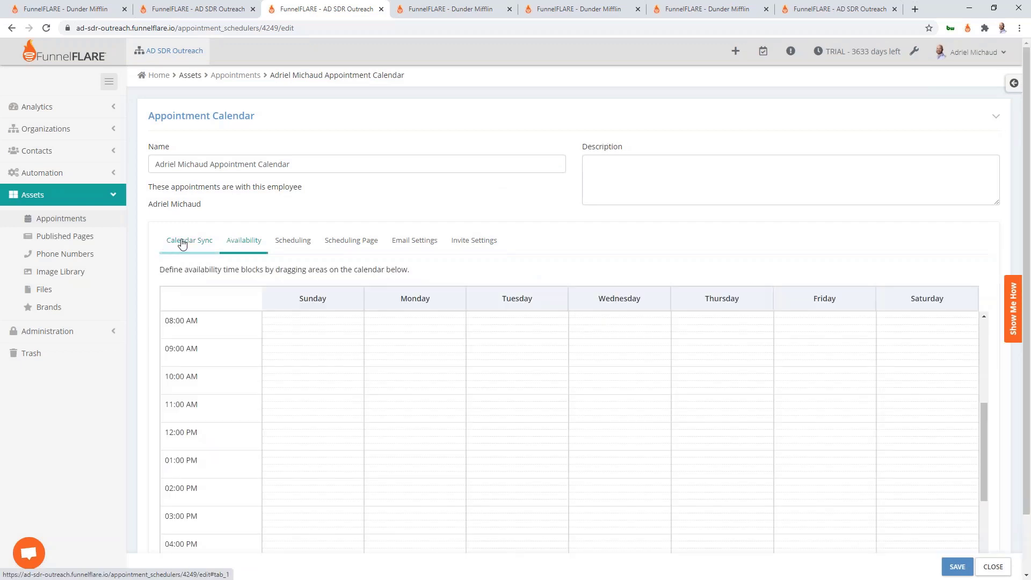
# Mark Monday–Friday 9 AM–4 PM as available, excluding the 12–1 PM lunch hour
pyautogui.scroll(-1, 409, 344)
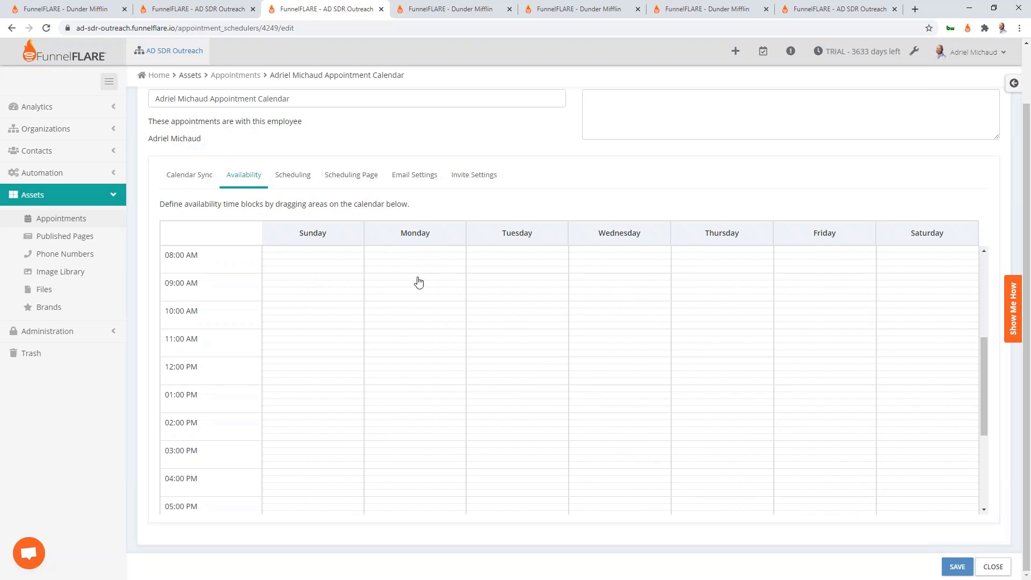
pyautogui.moveTo(419, 282)
pyautogui.mouseDown()
pyautogui.moveTo(865, 410)
pyautogui.moveTo(865, 472)
pyautogui.mouseUp()
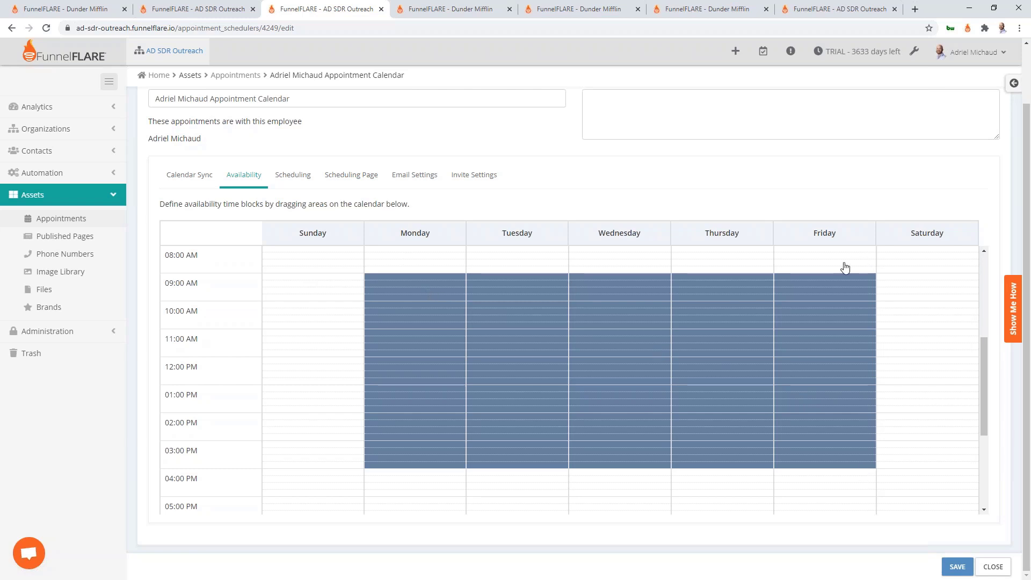
pyautogui.moveTo(414, 367); pyautogui.dragTo(827, 382)
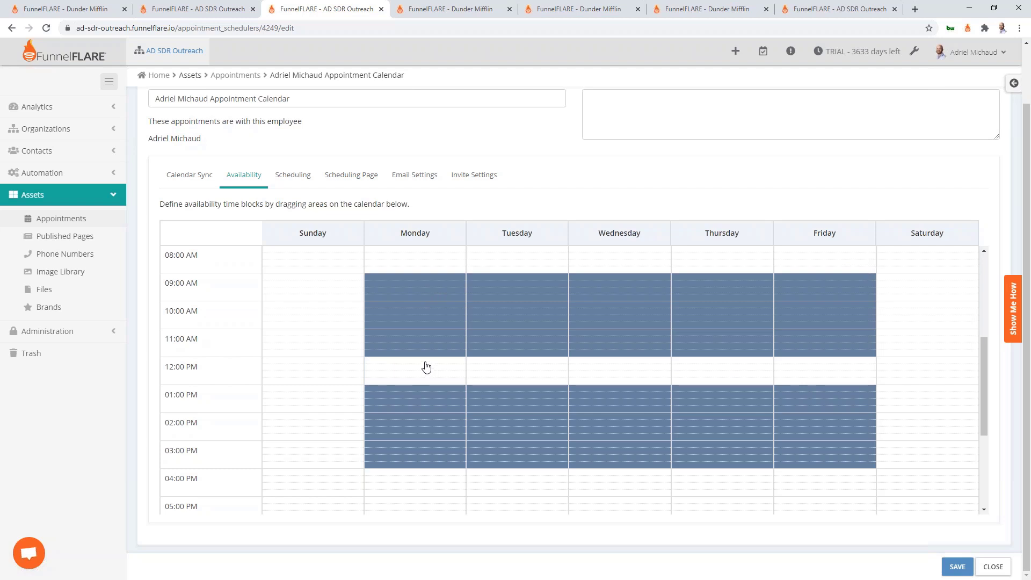
pyautogui.click(293, 175)
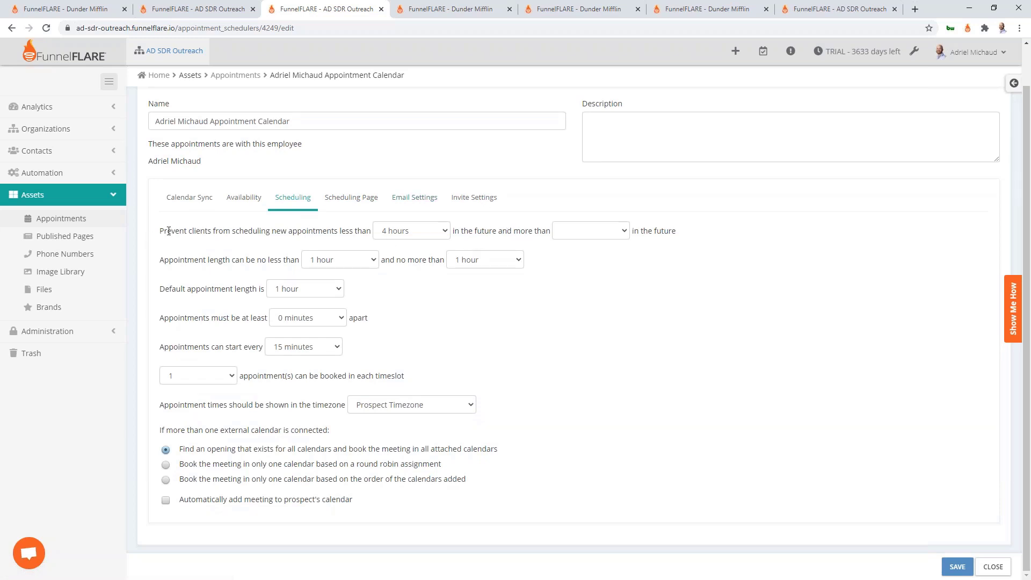
# Keep 4-hour minimum notice, cap booking at 2 weeks ahead, 15-minute gaps, 30-minute start intervals
pyautogui.moveTo(164, 231); pyautogui.dragTo(340, 228)
pyautogui.click(330, 229)
pyautogui.click(398, 234)
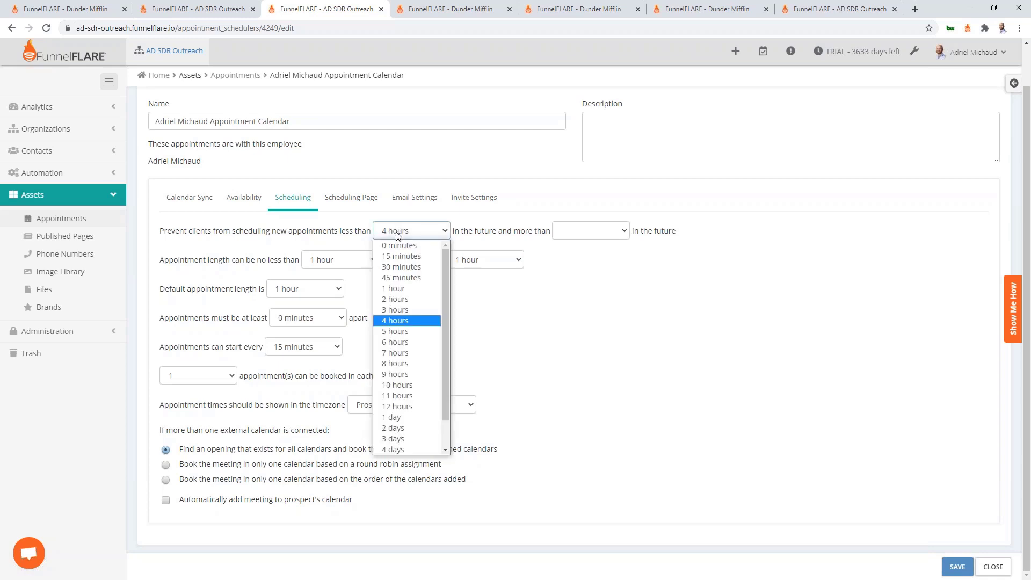
pyautogui.click(613, 337)
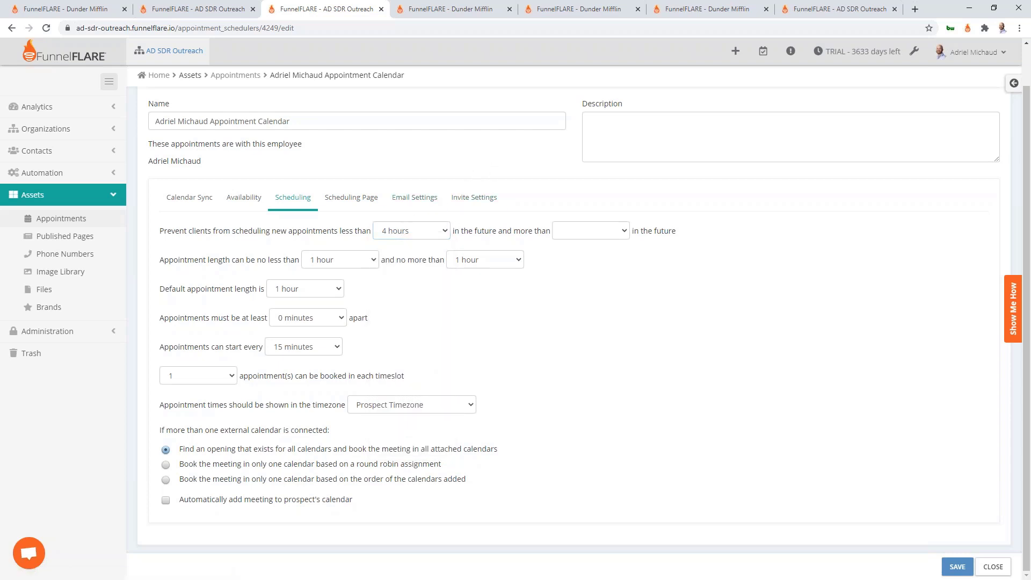
pyautogui.click(578, 232)
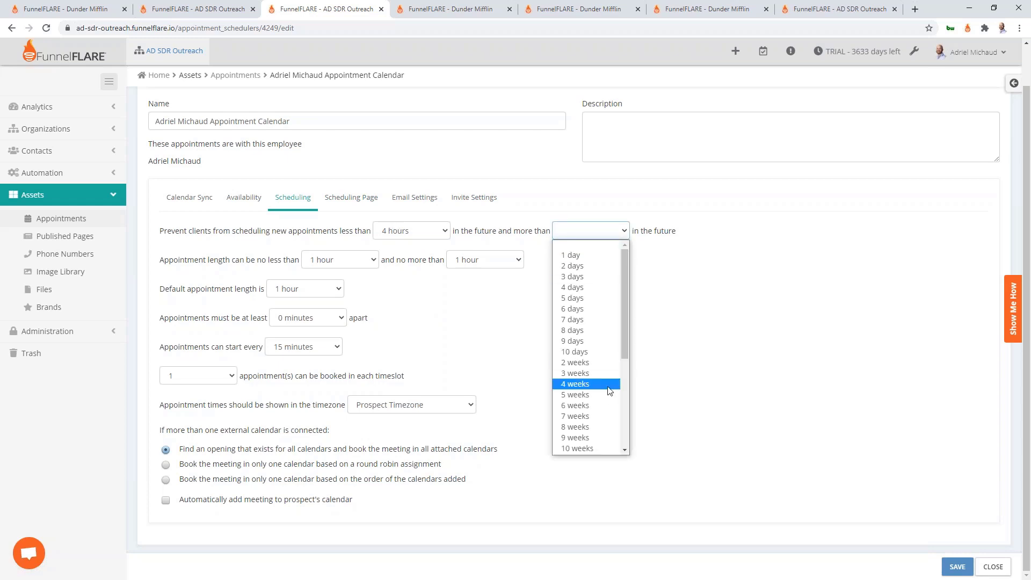
pyautogui.click(593, 363)
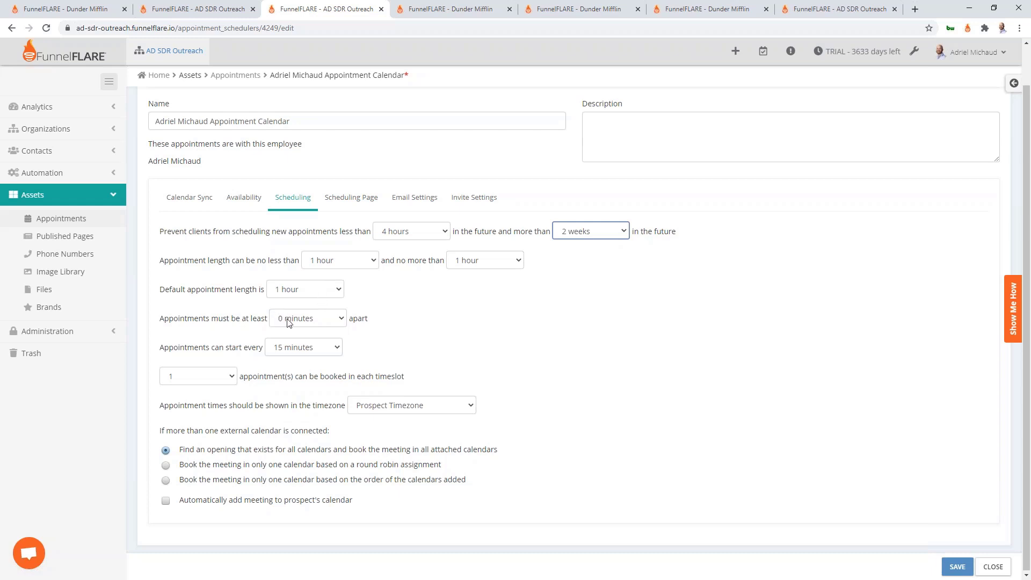
pyautogui.click(334, 317)
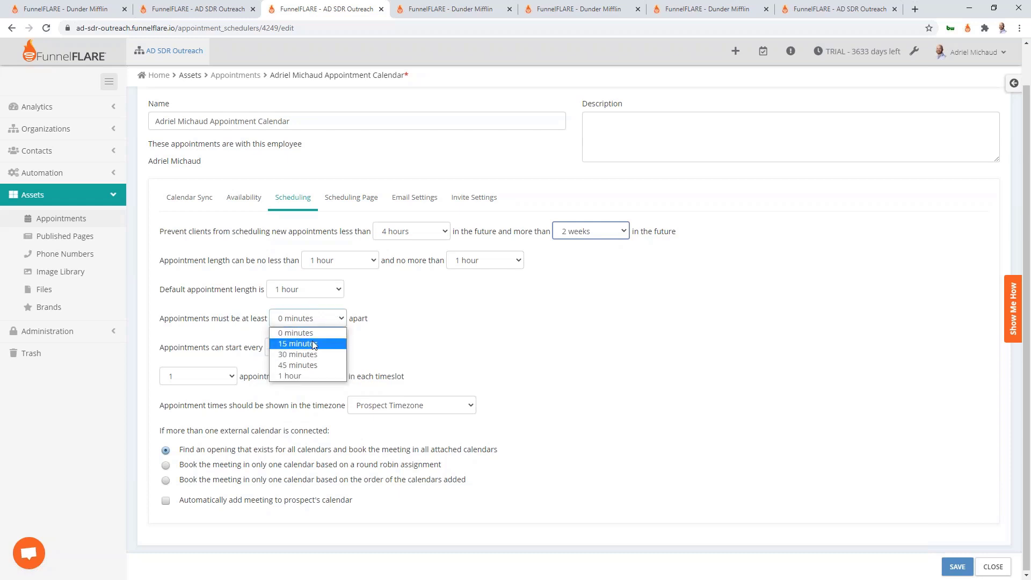
pyautogui.click(337, 341)
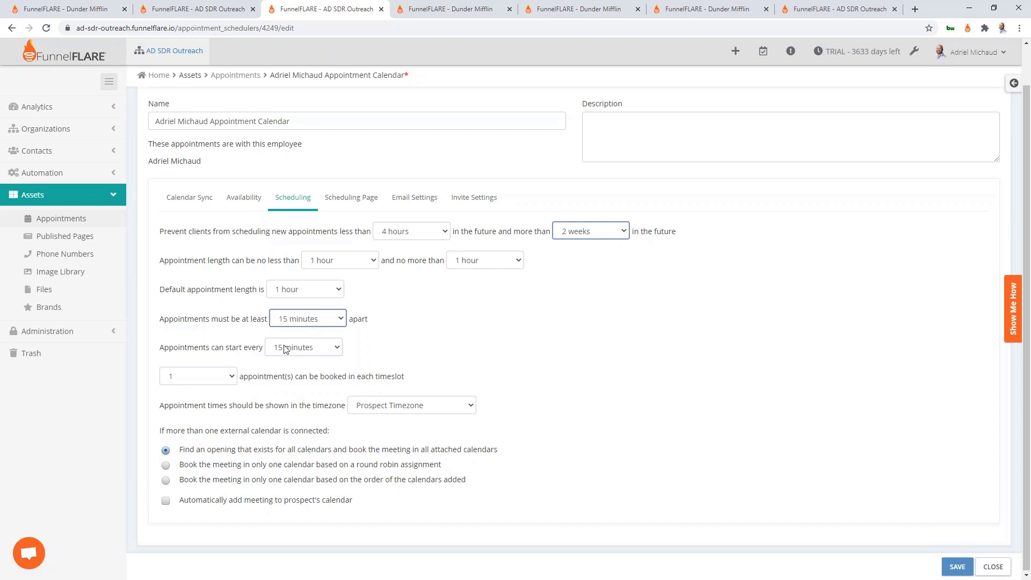
pyautogui.click(333, 349)
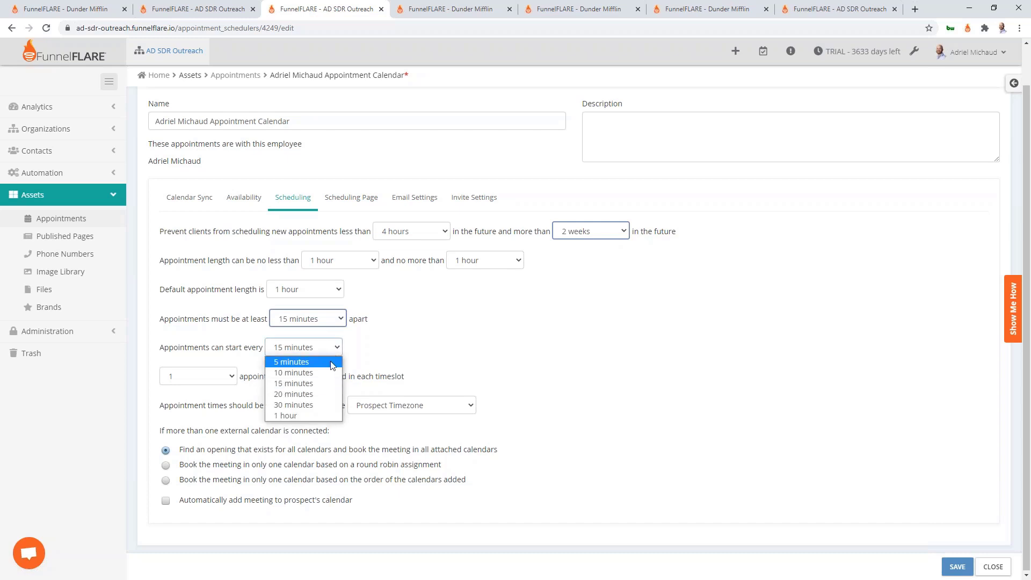
pyautogui.click(318, 405)
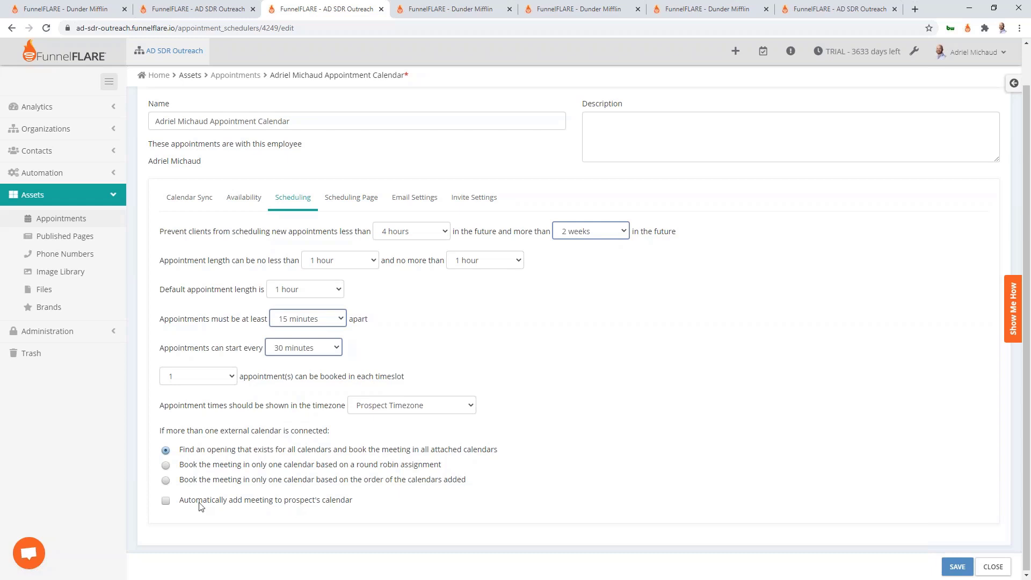
# Save the appointment calendar settings
pyautogui.click(365, 199)
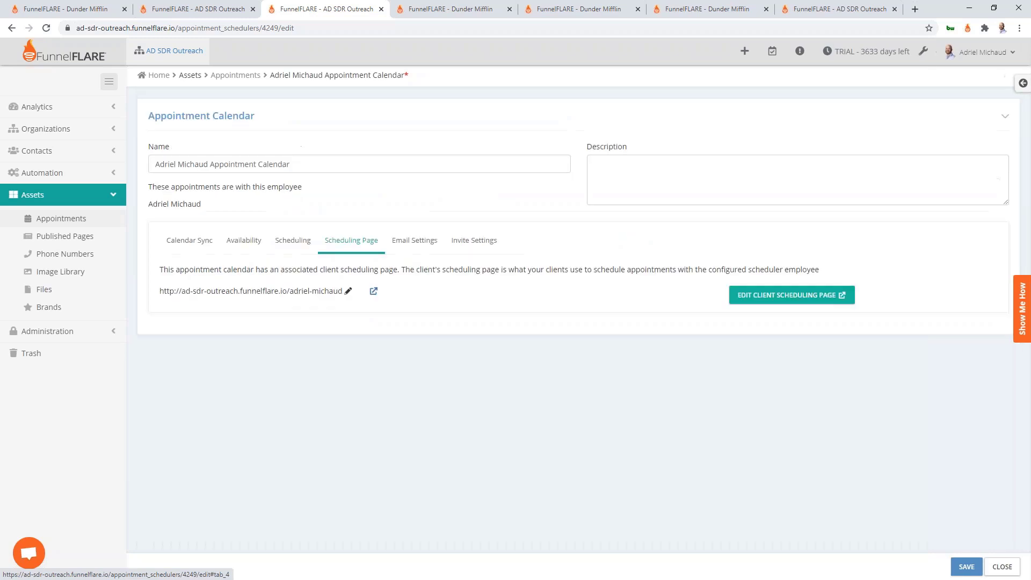
pyautogui.click(413, 243)
pyautogui.click(350, 243)
pyautogui.click(967, 566)
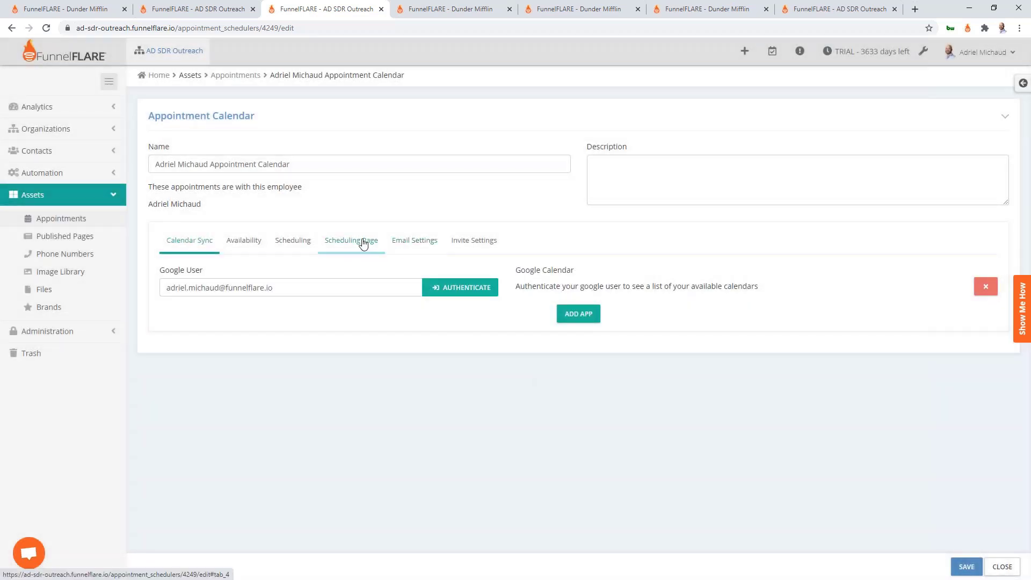
# Make the scheduling page URL editable and open the client scheduling page in the builder
pyautogui.click(363, 243)
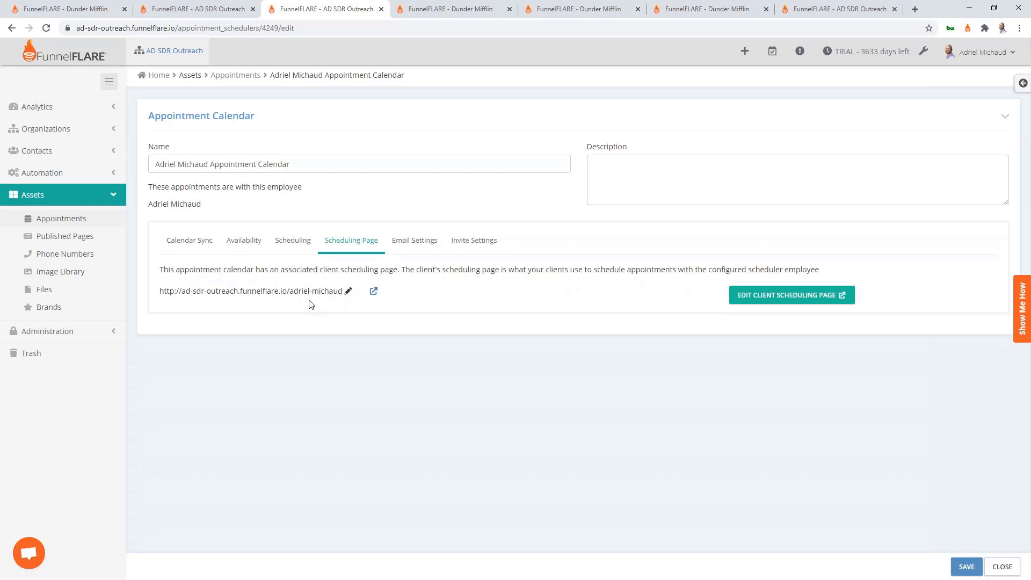
pyautogui.click(348, 292)
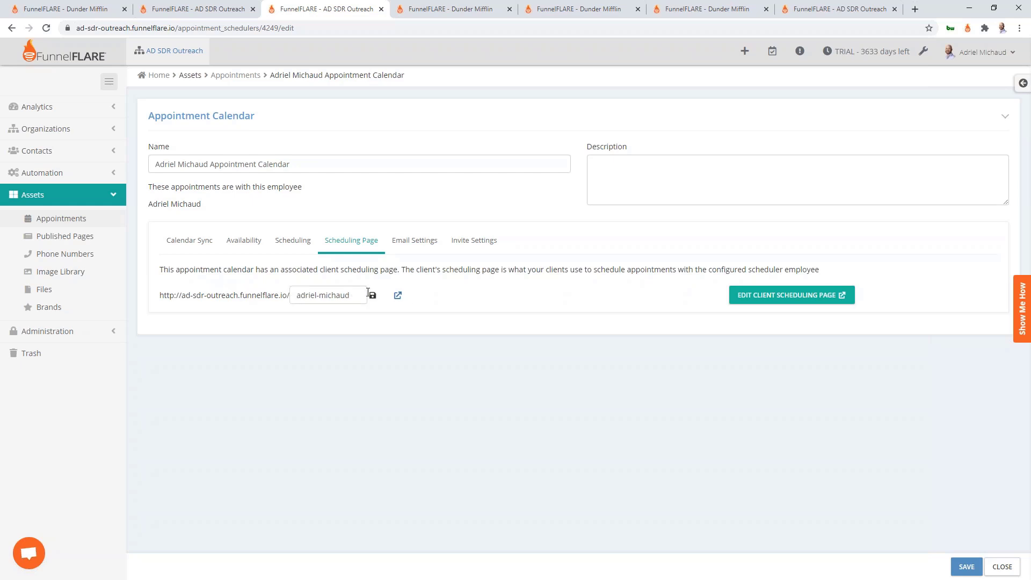
pyautogui.click(817, 305)
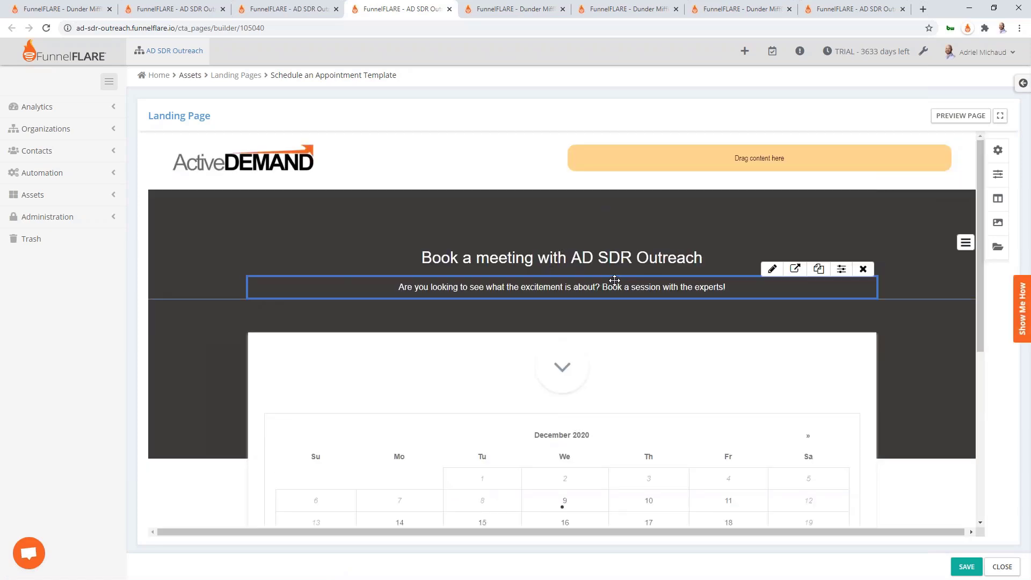
# Correct the misspelled surname in the booking page's main heading
pyautogui.click(612, 265)
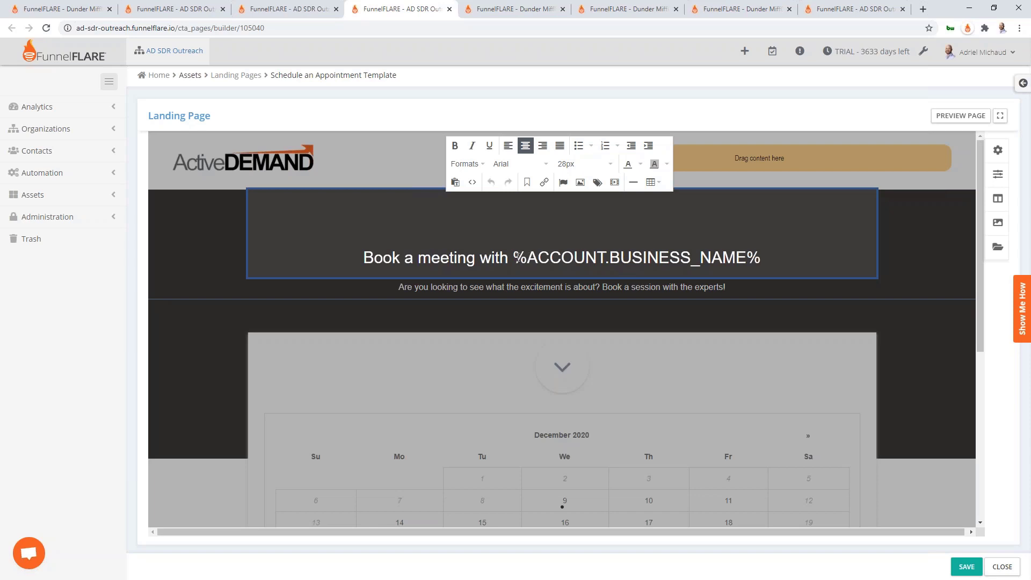
pyautogui.moveTo(513, 258); pyautogui.dragTo(771, 203)
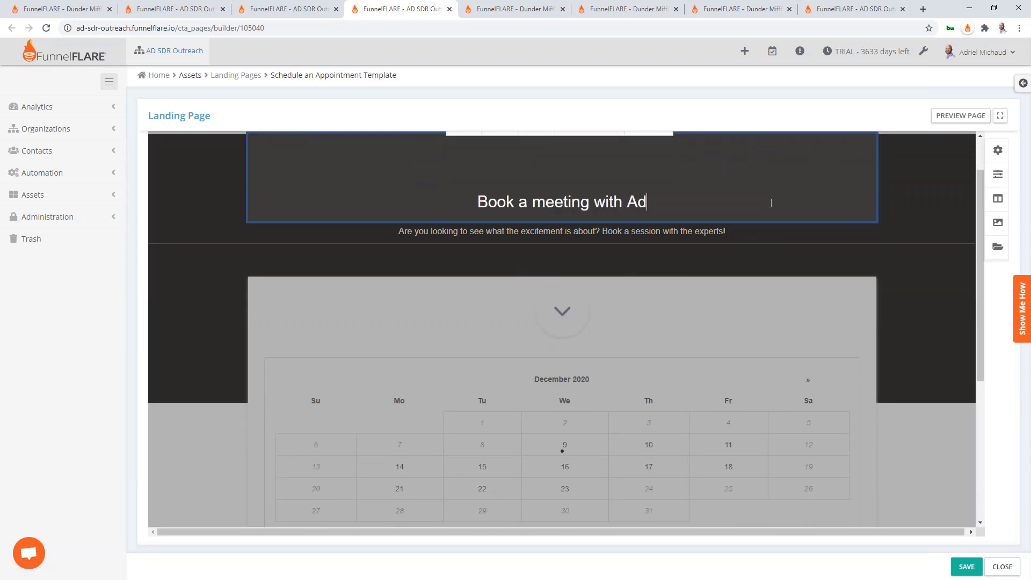
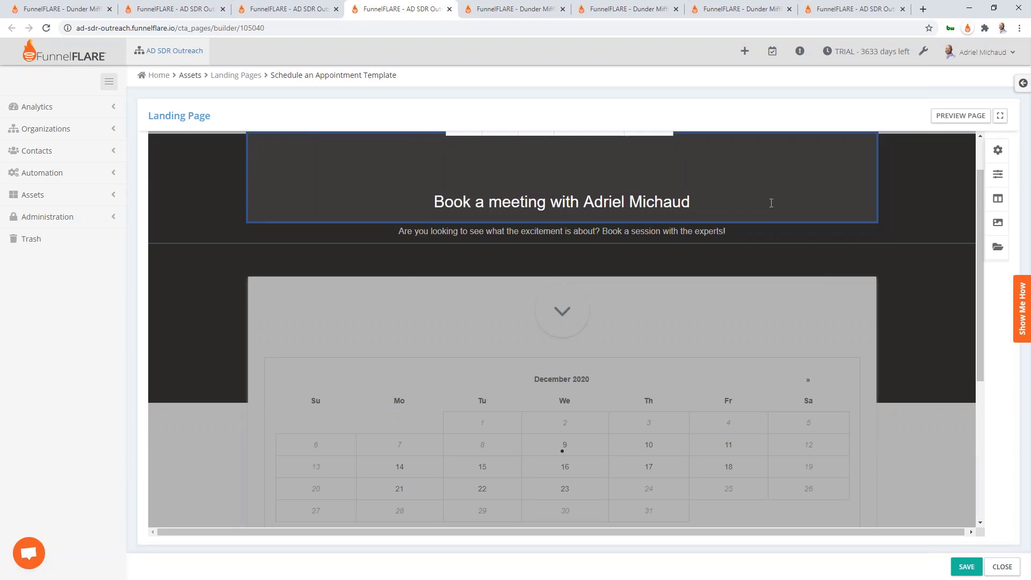
# Change the subtitle to a centred 18px 'VP of Marketing and Sales at FunnelFLARE' and save the layout
pyautogui.click(709, 231)
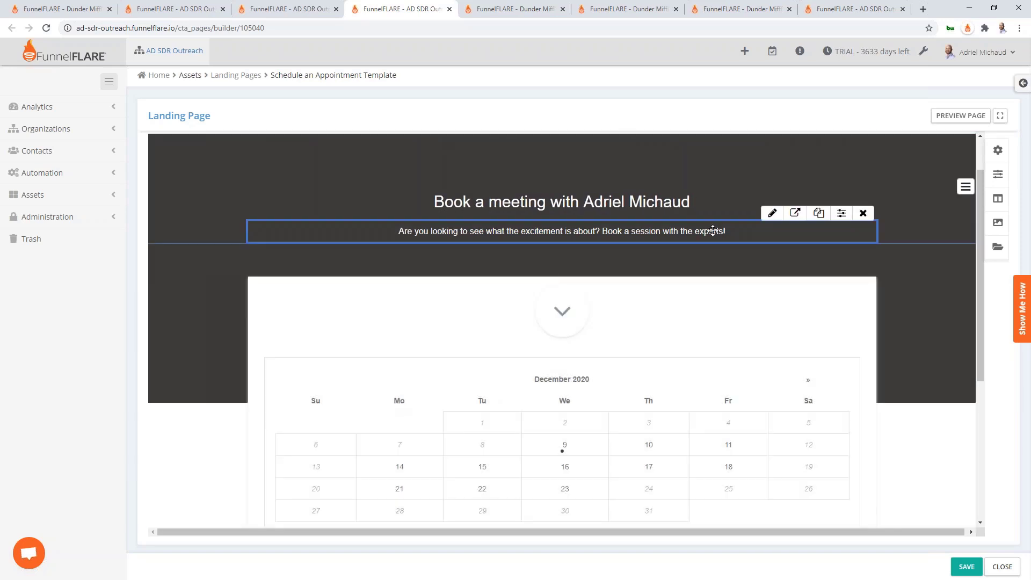
pyautogui.hotkey('ctrl', 'a')
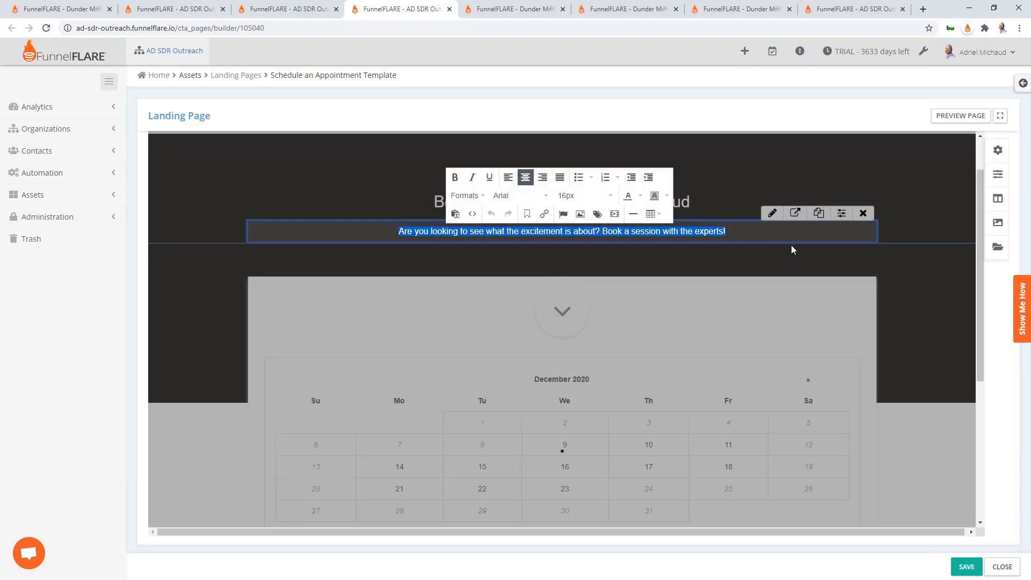
pyautogui.press('BackSpace')
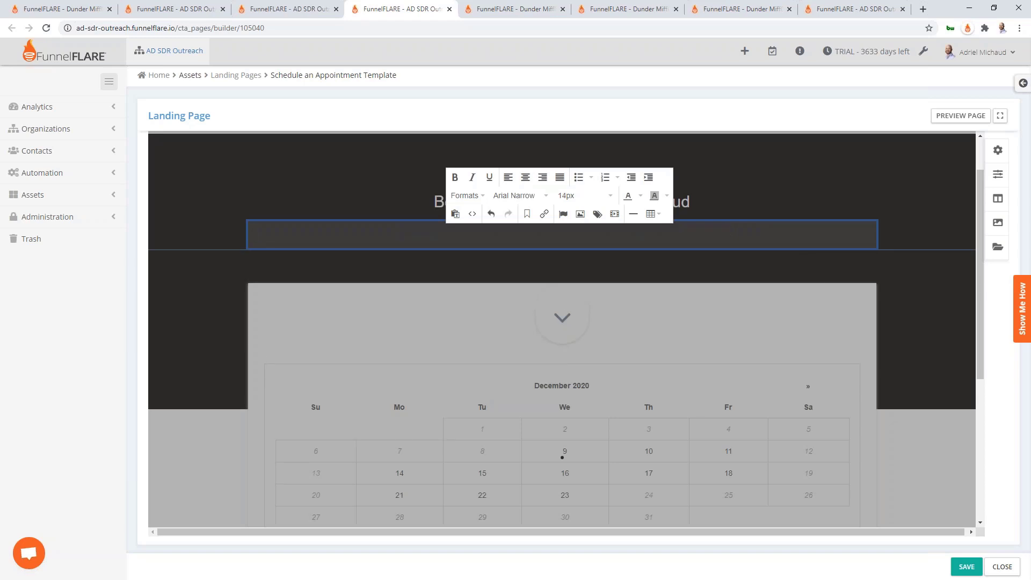
pyautogui.write('VP of Marketing and Sale')
pyautogui.write('s ad')
pyautogui.write('FunnelFLARE')
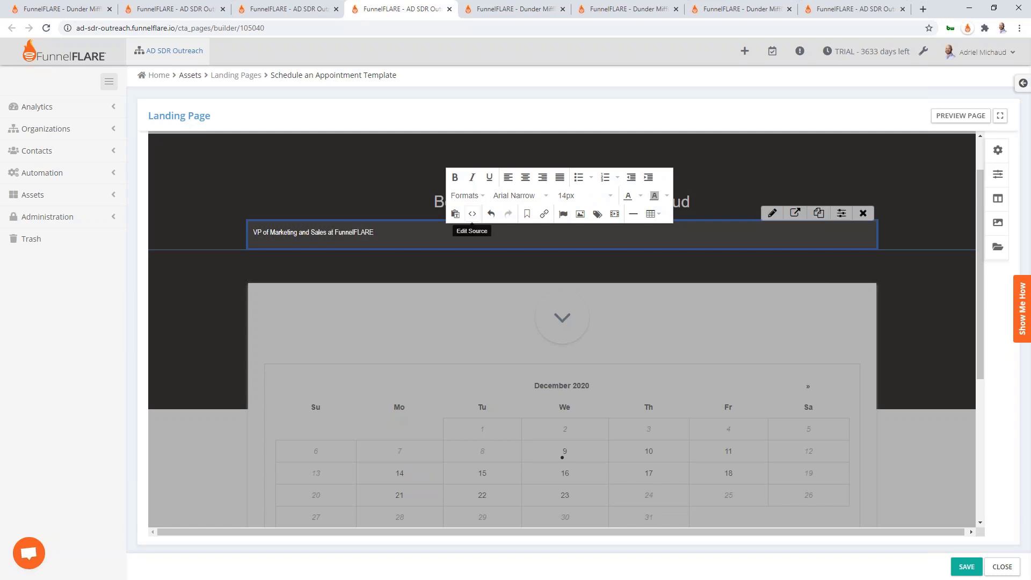
pyautogui.click(524, 181)
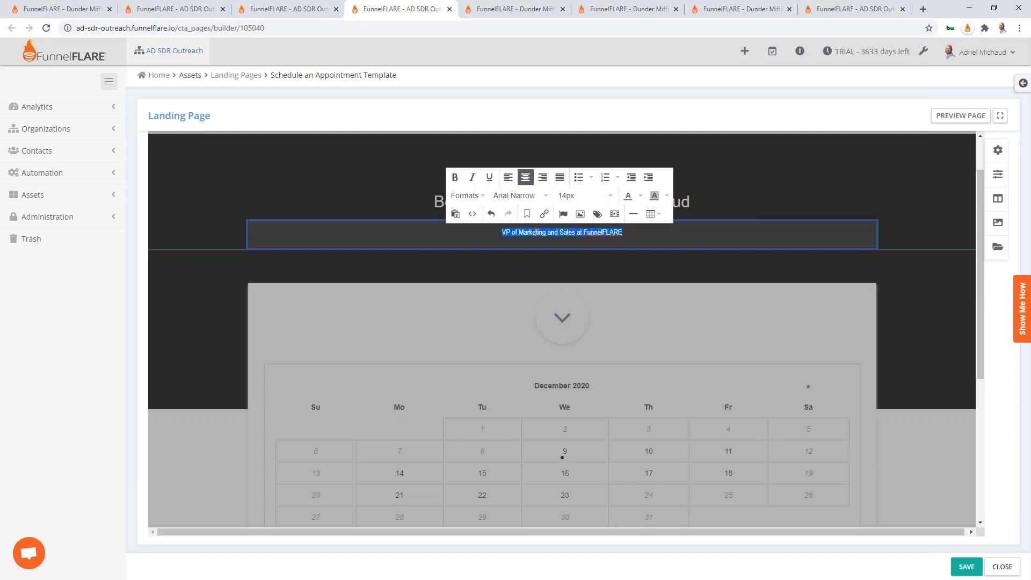
pyautogui.click(604, 198)
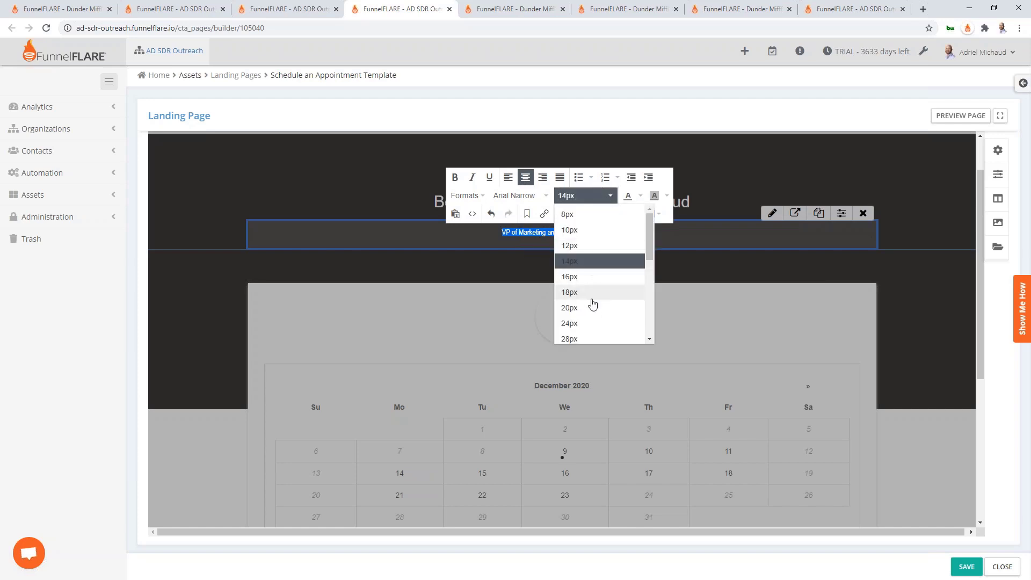
pyautogui.click(591, 294)
pyautogui.click(629, 268)
pyautogui.scroll(1, 671, 258)
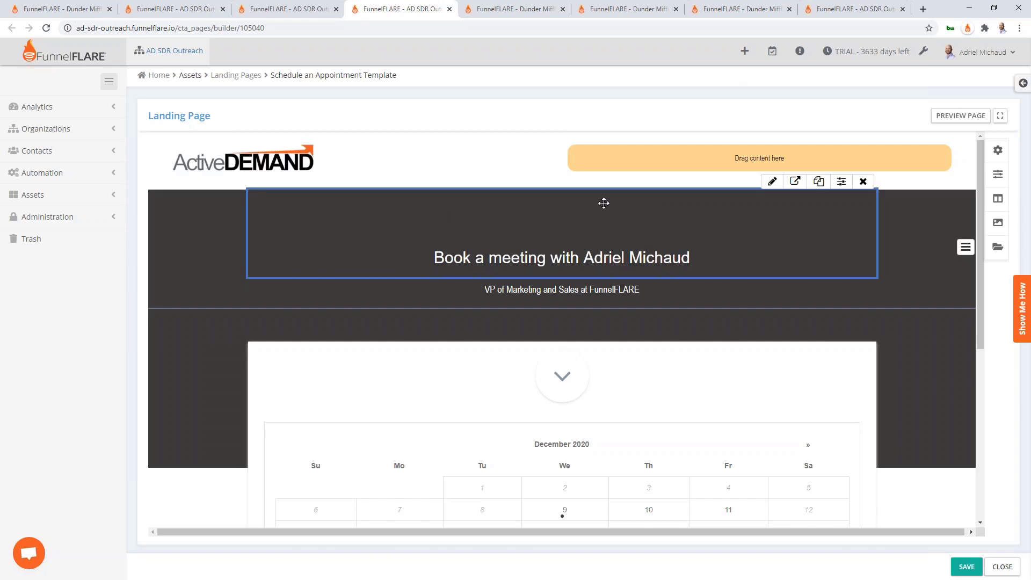
pyautogui.click(966, 566)
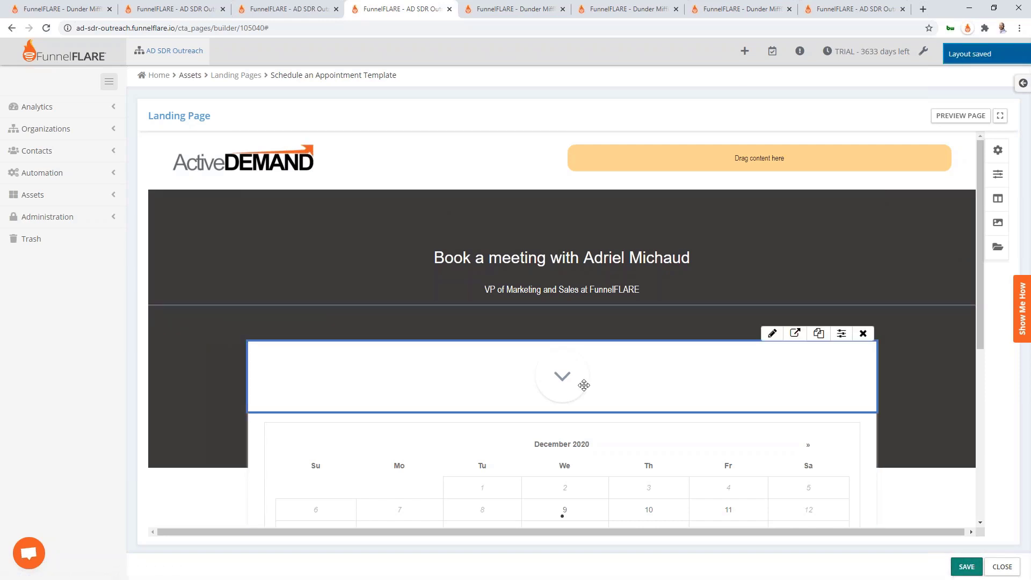
# Open the first published booking page live, check its December 10 time slots, and close it
pyautogui.click(1002, 566)
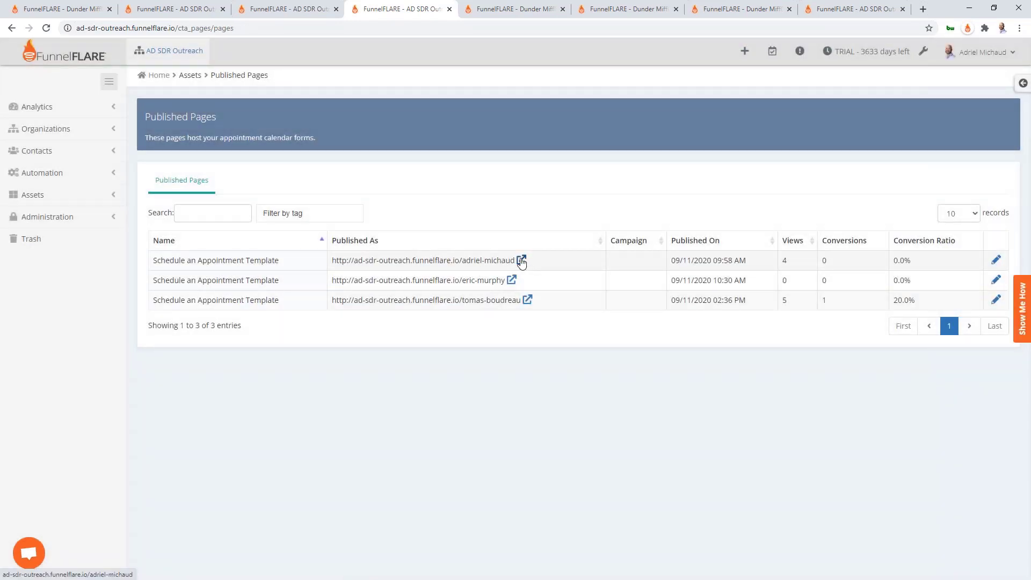
pyautogui.click(521, 261)
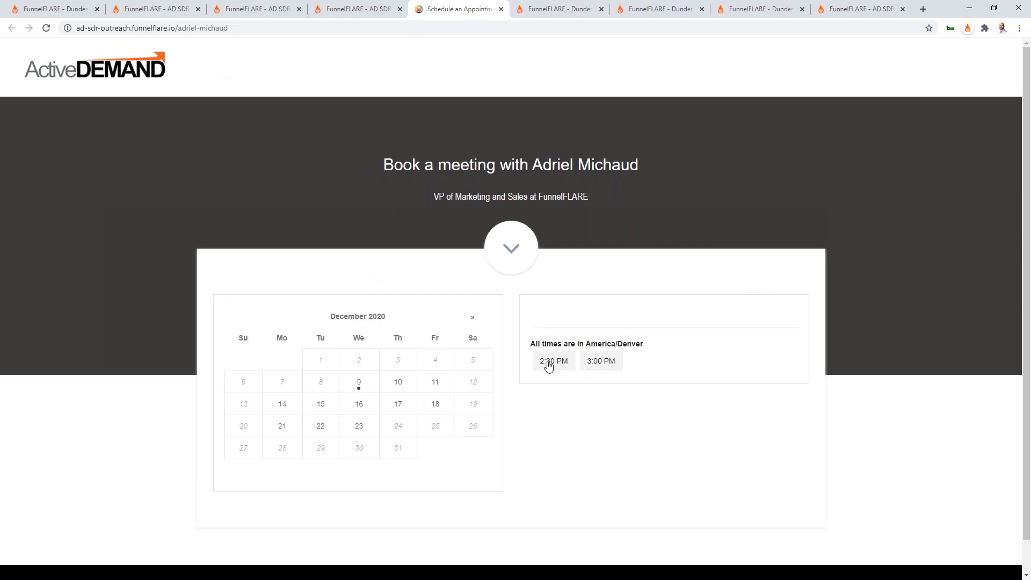
pyautogui.click(399, 383)
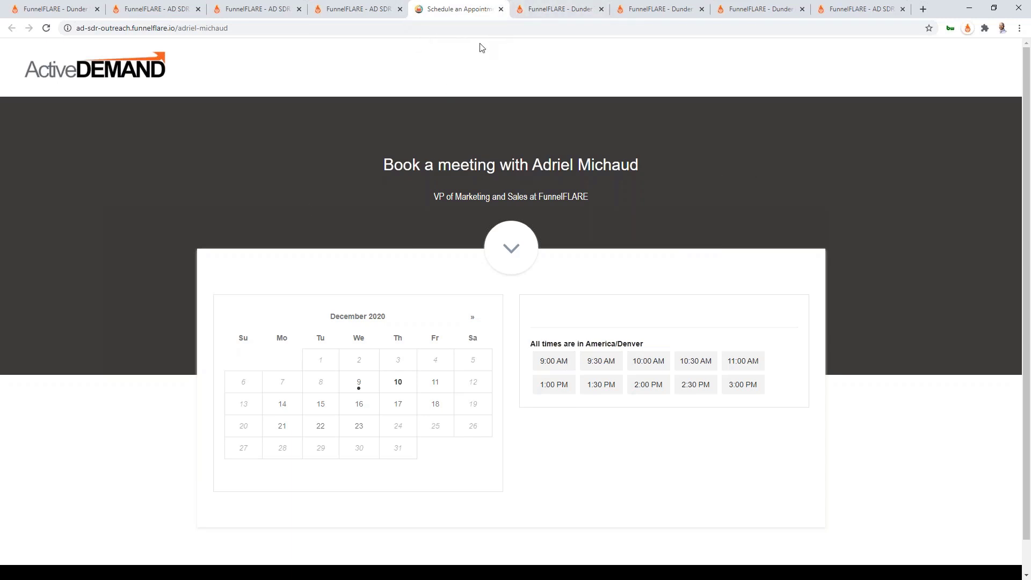
pyautogui.click(501, 9)
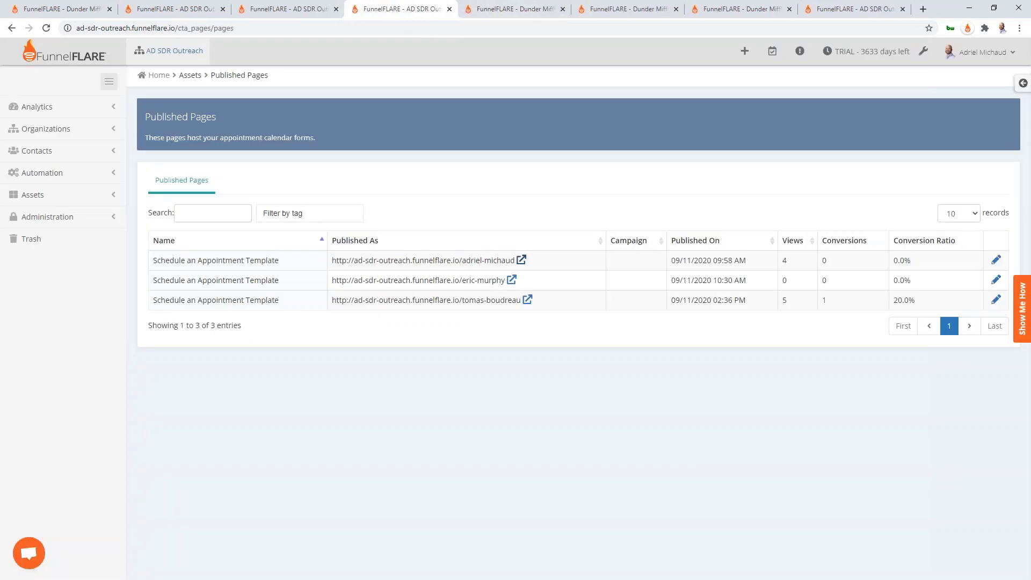
# Select the Appointment Scheduling checklist on PowerPoint slide 7, then return to the browser
pyautogui.hotkey('alt', 'Tab')
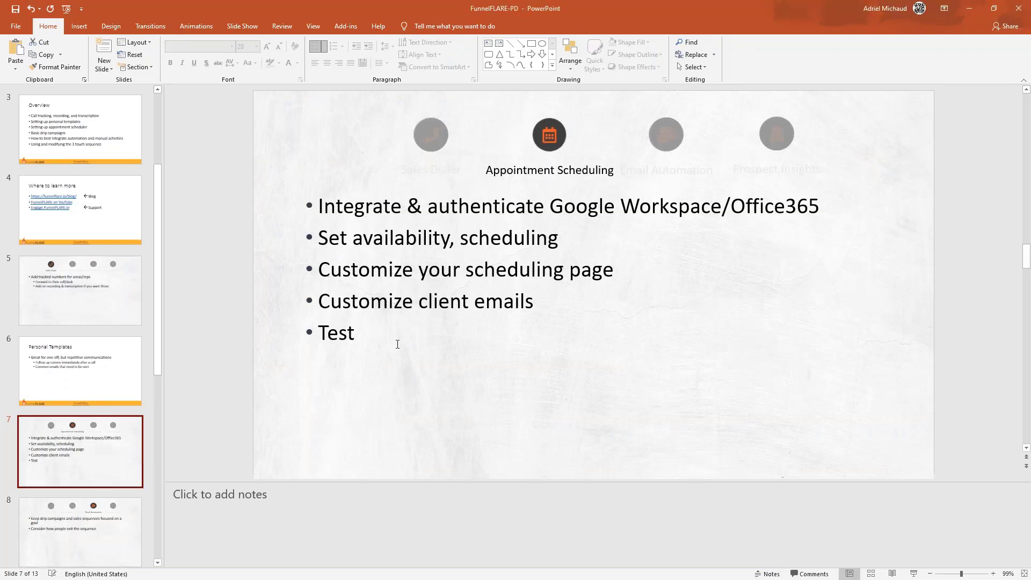
pyautogui.click(414, 334)
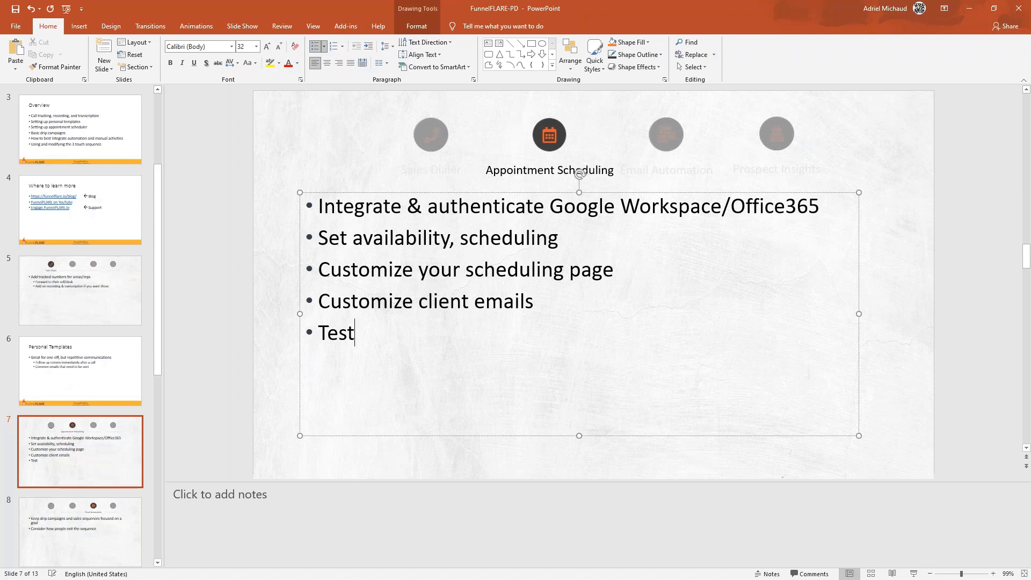
pyautogui.hotkey('alt', 'Tab')
# Open the client appointment-details email step in the Appointment Processing workflow
pyautogui.click(48, 173)
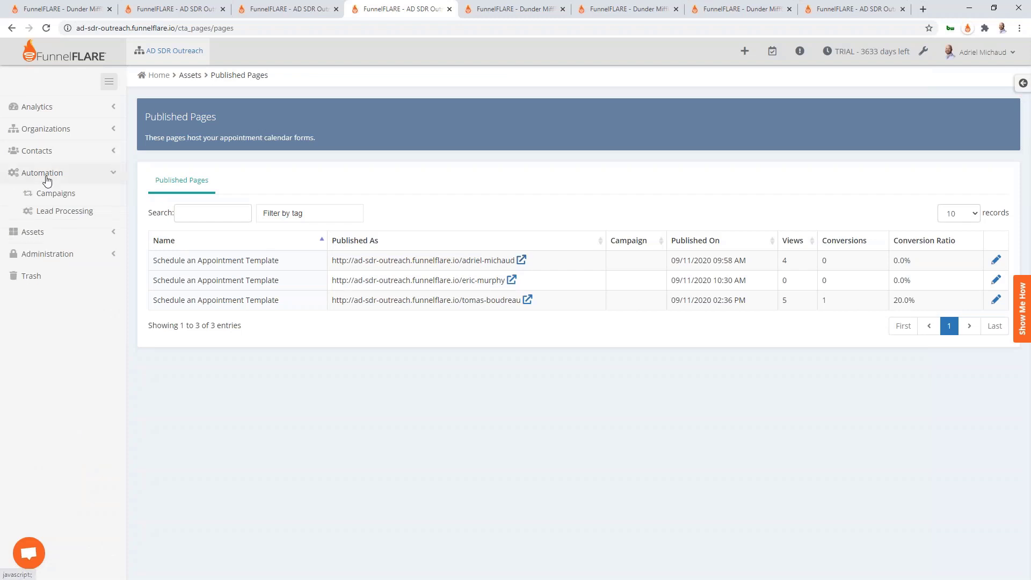
pyautogui.click(65, 217)
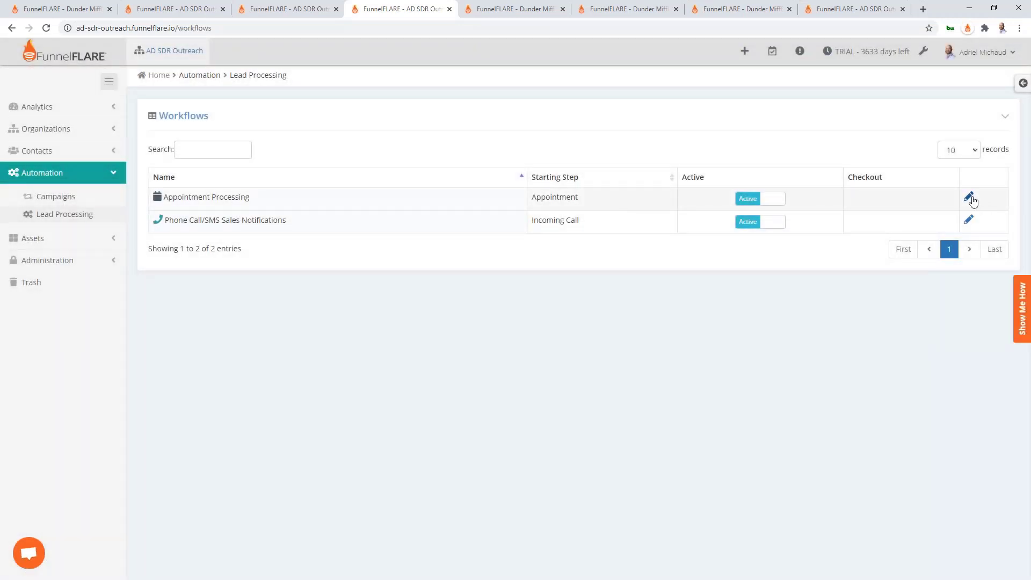
pyautogui.click(969, 198)
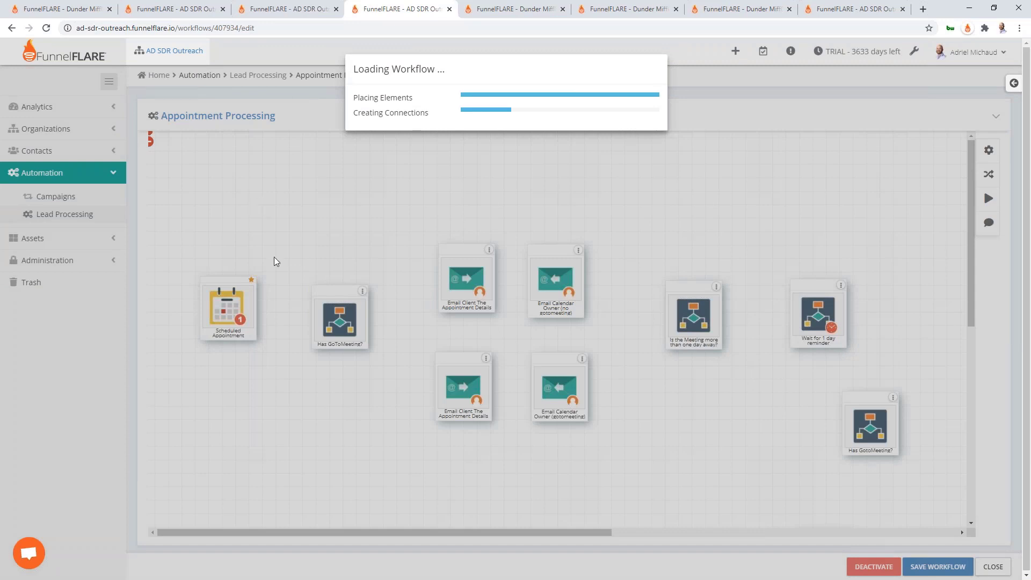
pyautogui.hscroll(2, 343, 376)
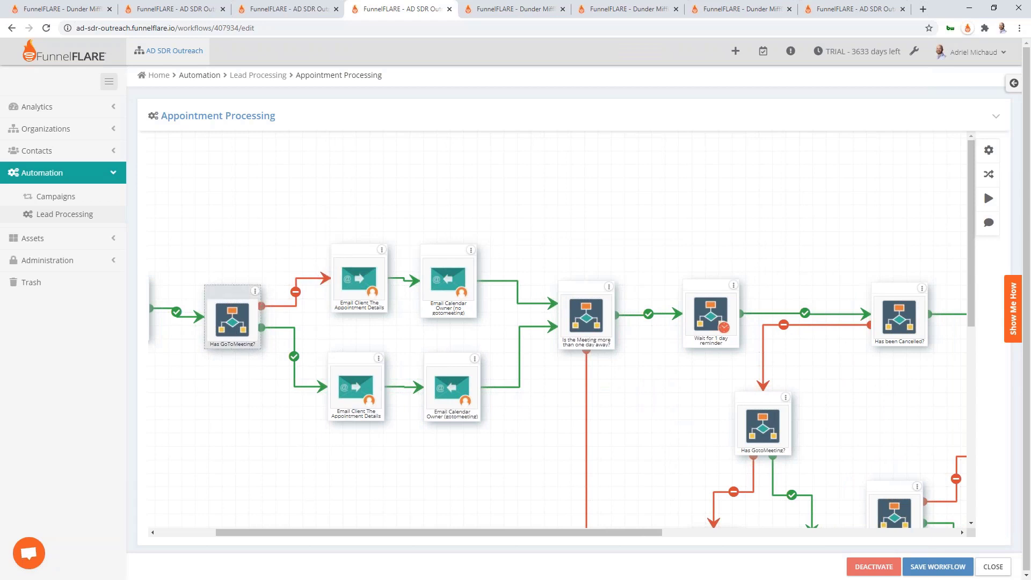
pyautogui.click(347, 294)
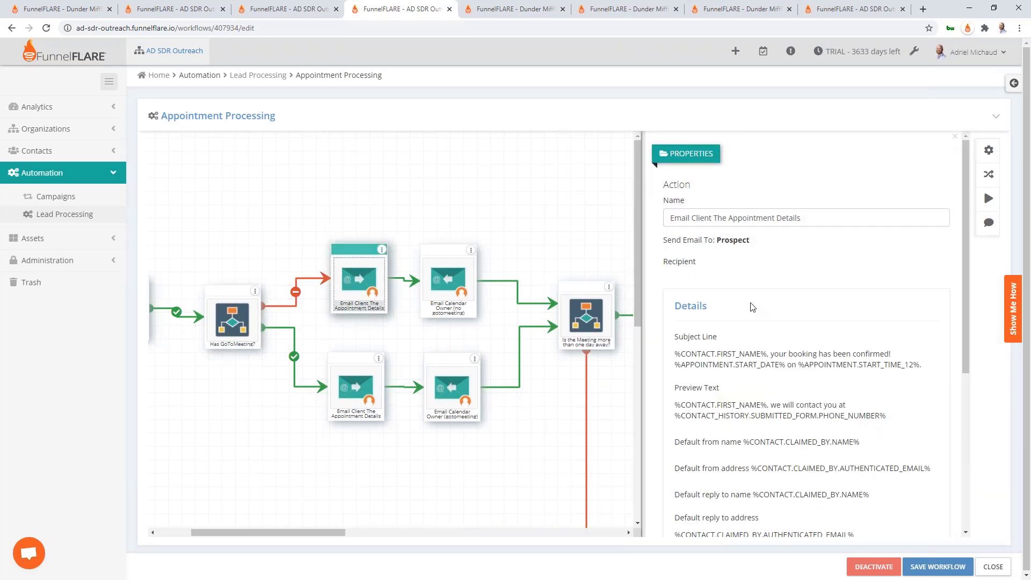
# Review the email's from-name merge field and its preview contact sentences
pyautogui.scroll(-3, 756, 315)
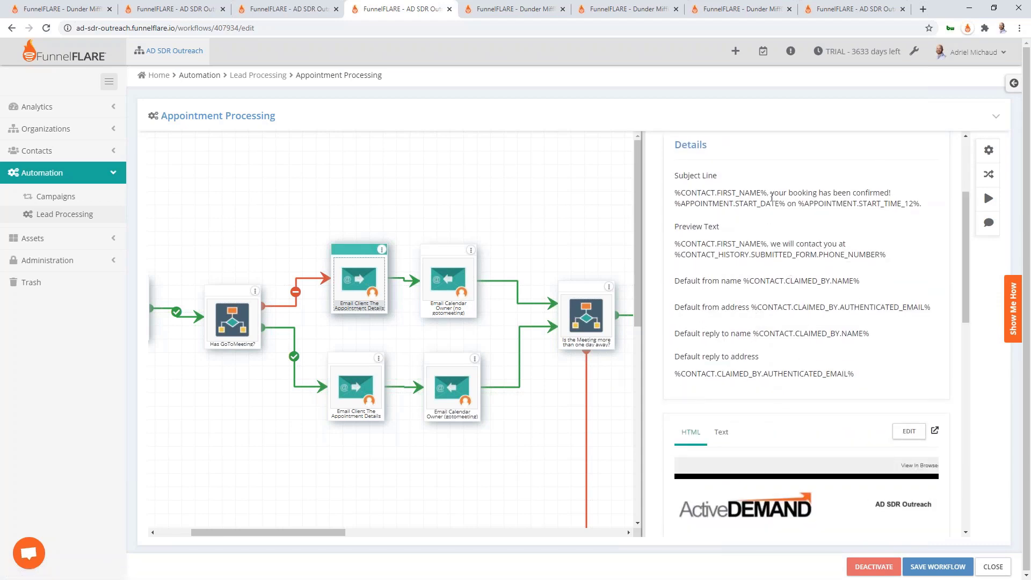
pyautogui.moveTo(743, 280); pyautogui.dragTo(894, 290)
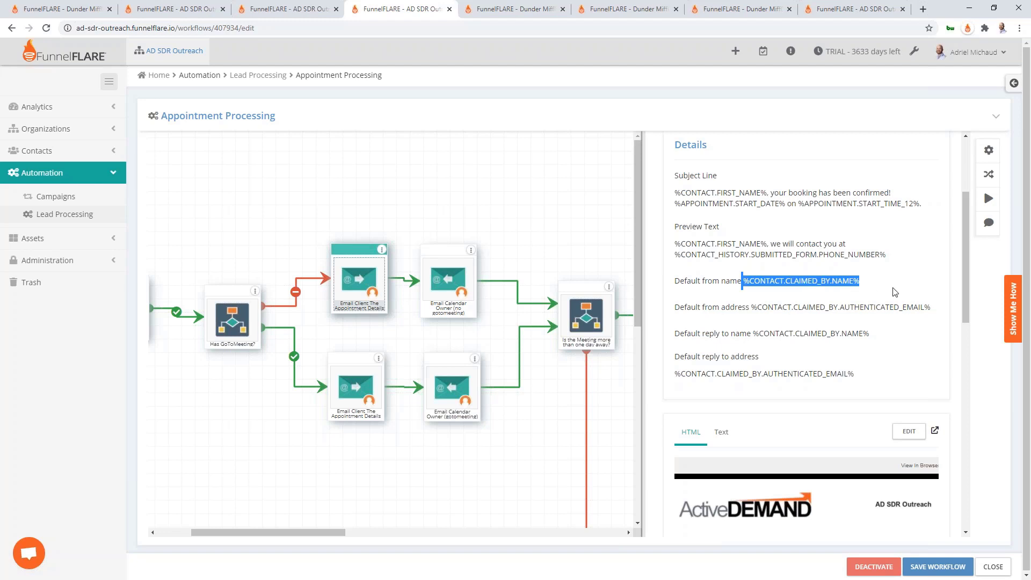
pyautogui.click(875, 289)
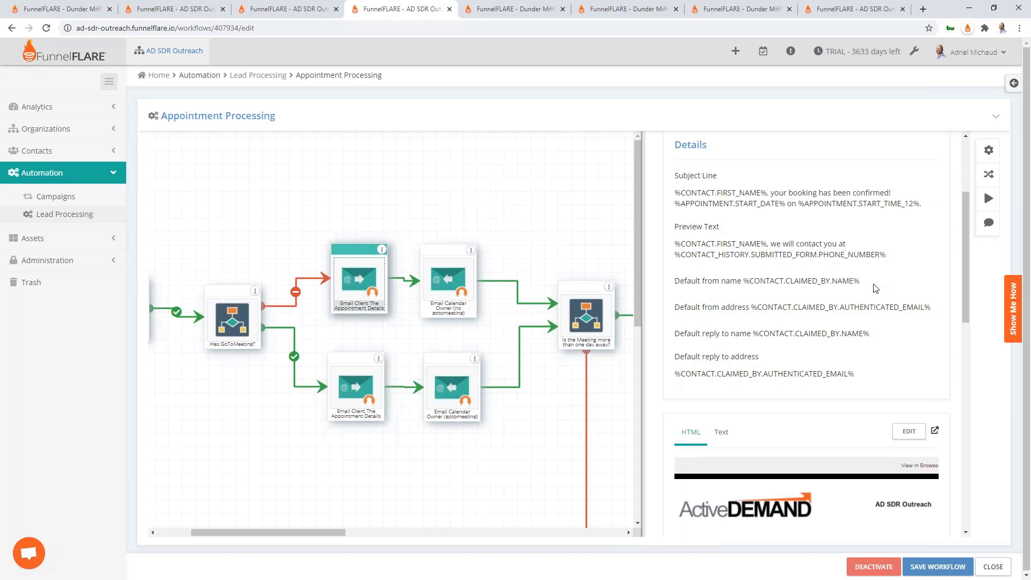
pyautogui.scroll(-6, 870, 292)
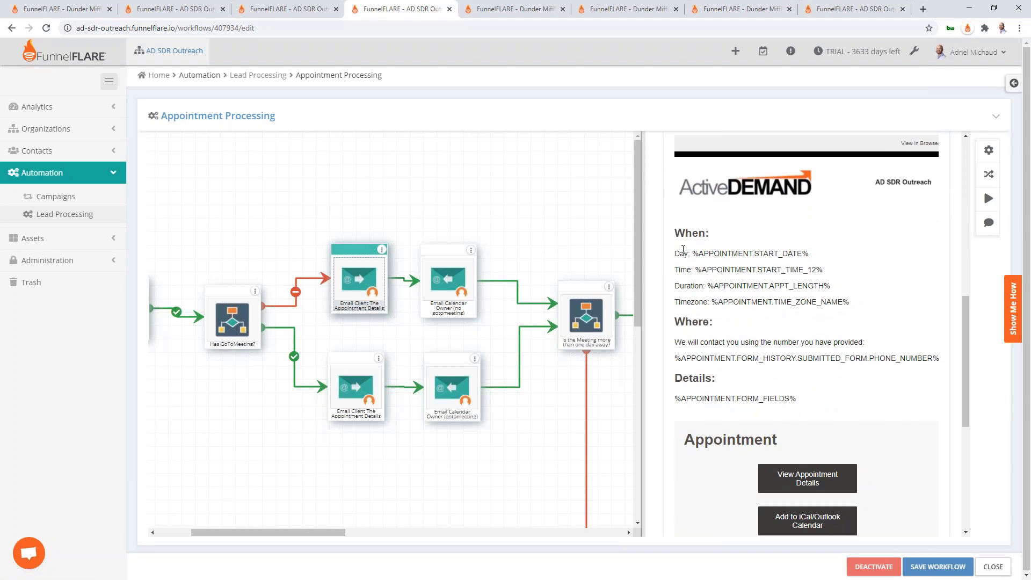
pyautogui.moveTo(863, 342); pyautogui.dragTo(705, 342)
pyautogui.click(877, 344)
pyautogui.scroll(-2, 877, 344)
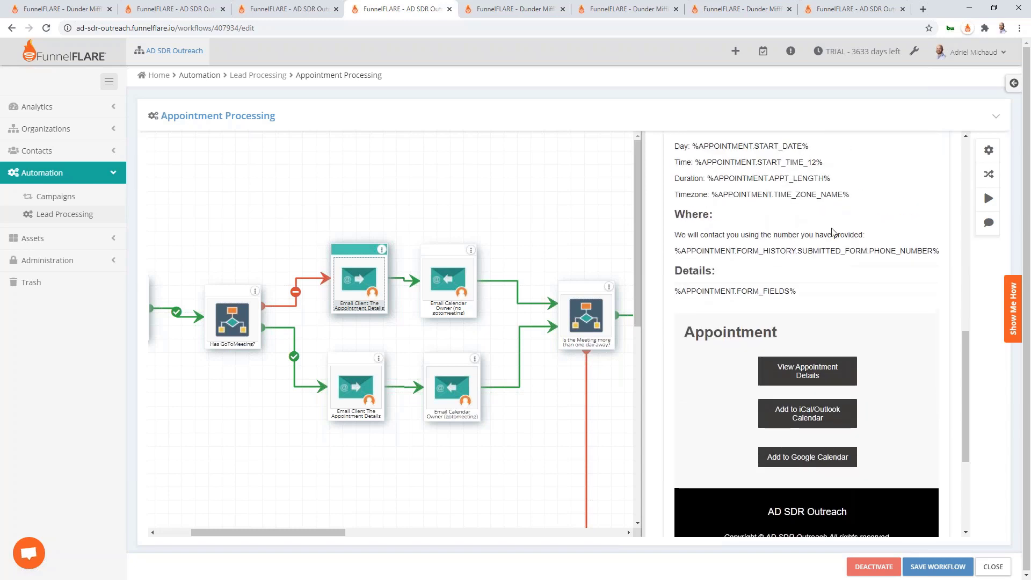
pyautogui.moveTo(866, 235); pyautogui.dragTo(689, 235)
pyautogui.click(772, 221)
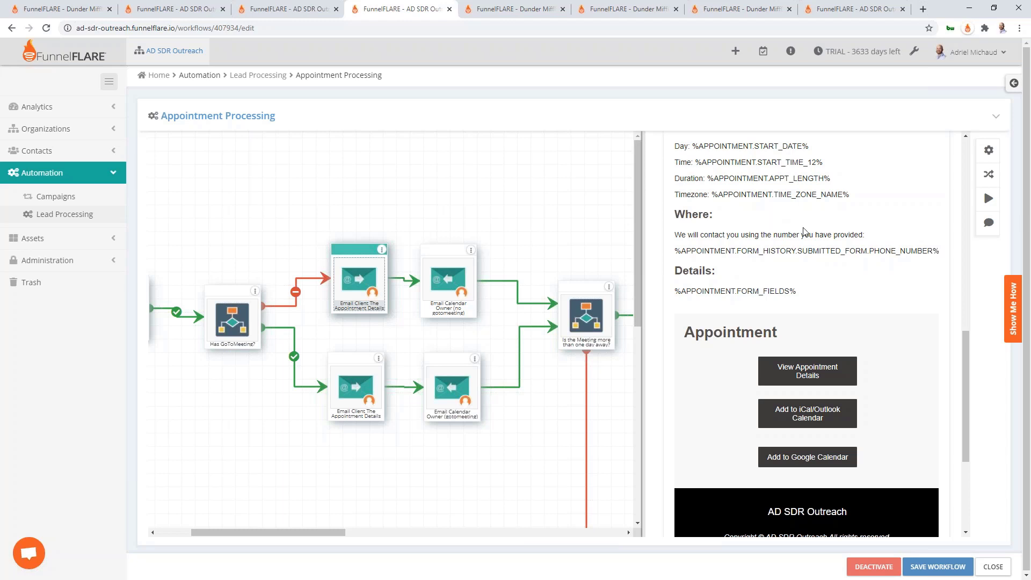
# Finish scrolling through the email properties and return to PowerPoint's slide 7
pyautogui.scroll(10, 906, 277)
pyautogui.scroll(-4, 905, 382)
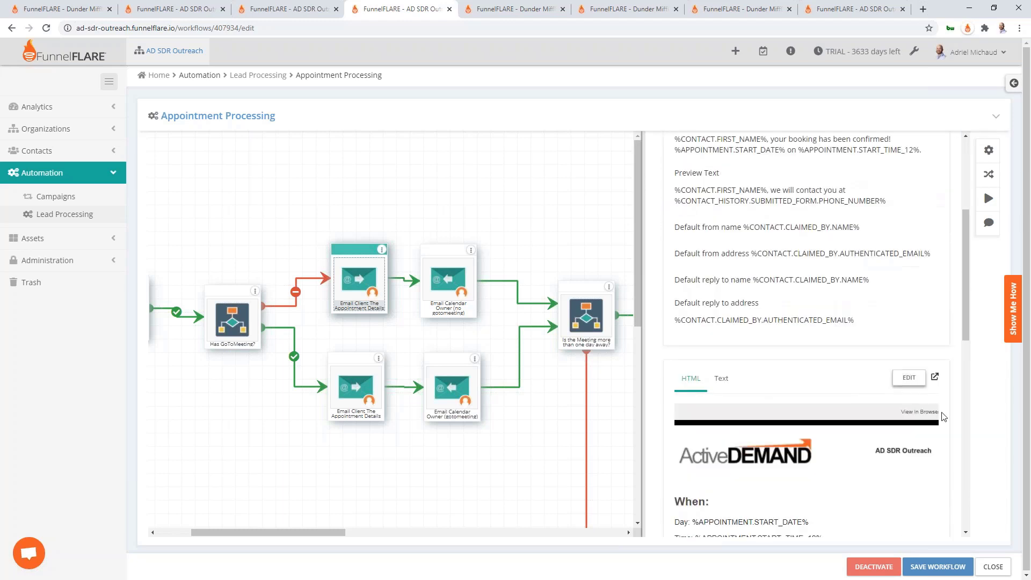
pyautogui.scroll(-10, 855, 363)
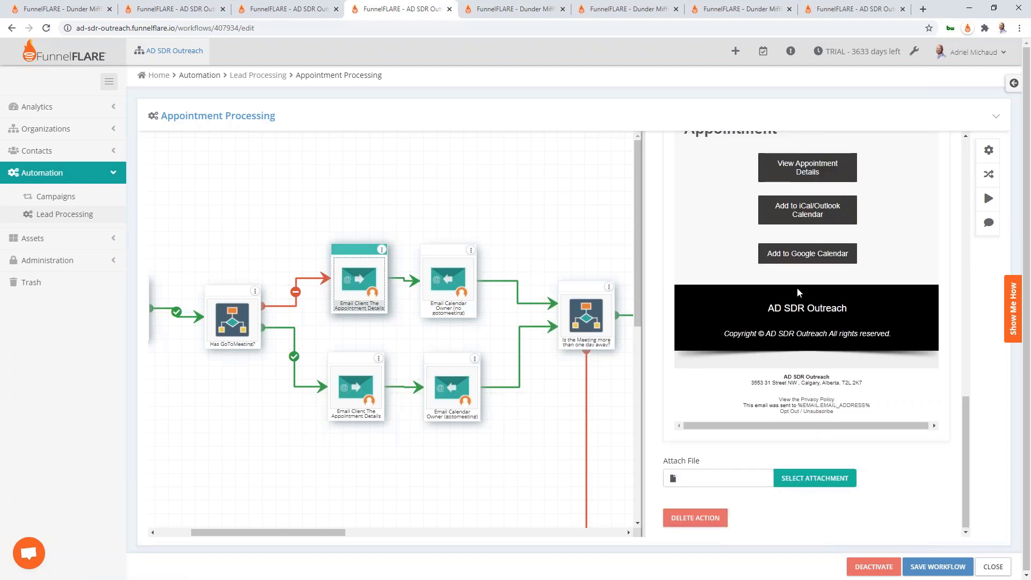
pyautogui.scroll(4, 798, 292)
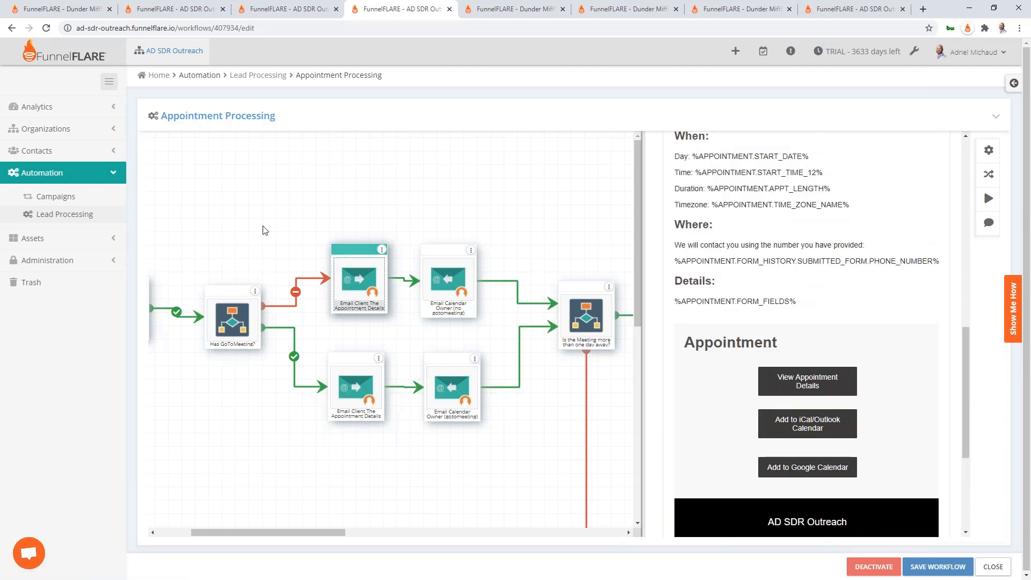
pyautogui.hotkey('alt', 'Tab')
pyautogui.click(121, 467)
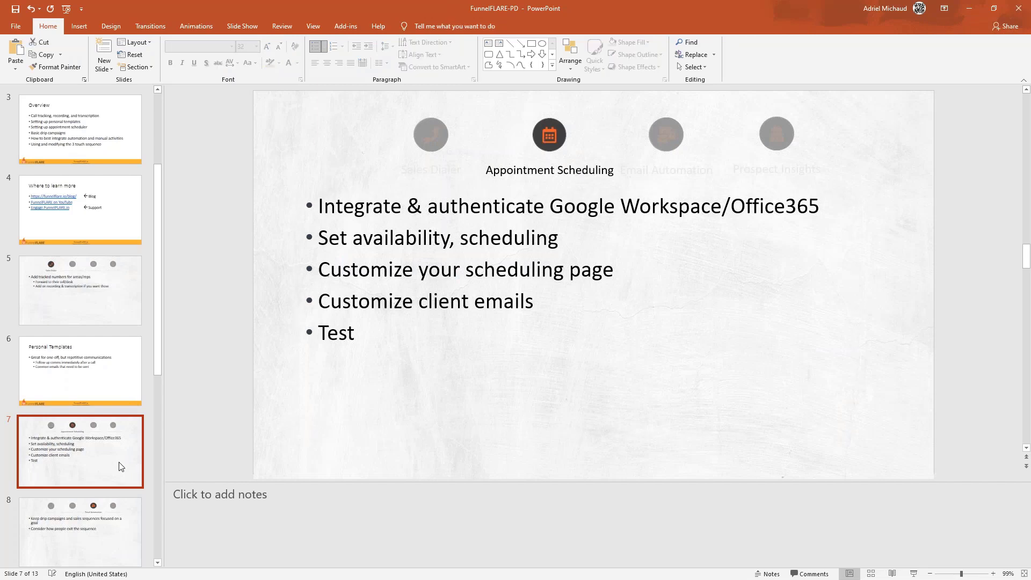
# Advance to slide 8, Email Automation, about goal-focused drip campaigns
pyautogui.press('Down')
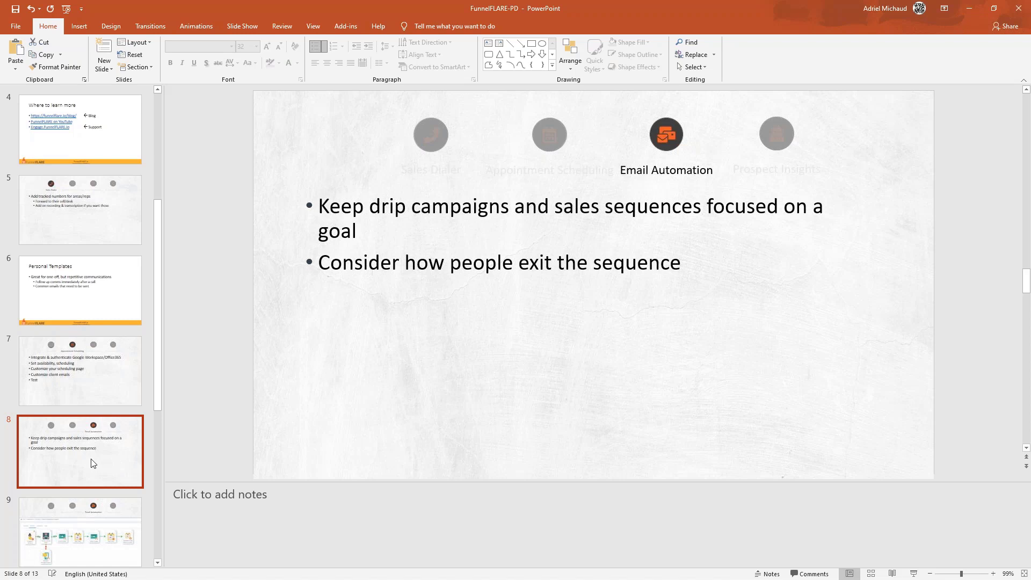
# Advance to slide 9's workflow picture and open the Revive Unresponsive Prospect campaign in the browser
pyautogui.press('Down')
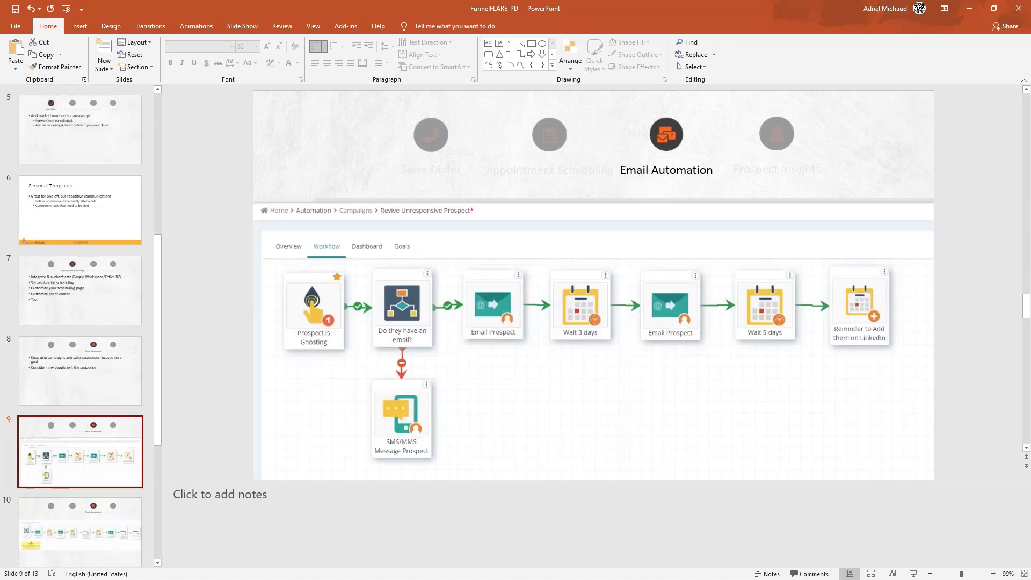
pyautogui.hotkey('alt', 'Tab')
pyautogui.click(501, 9)
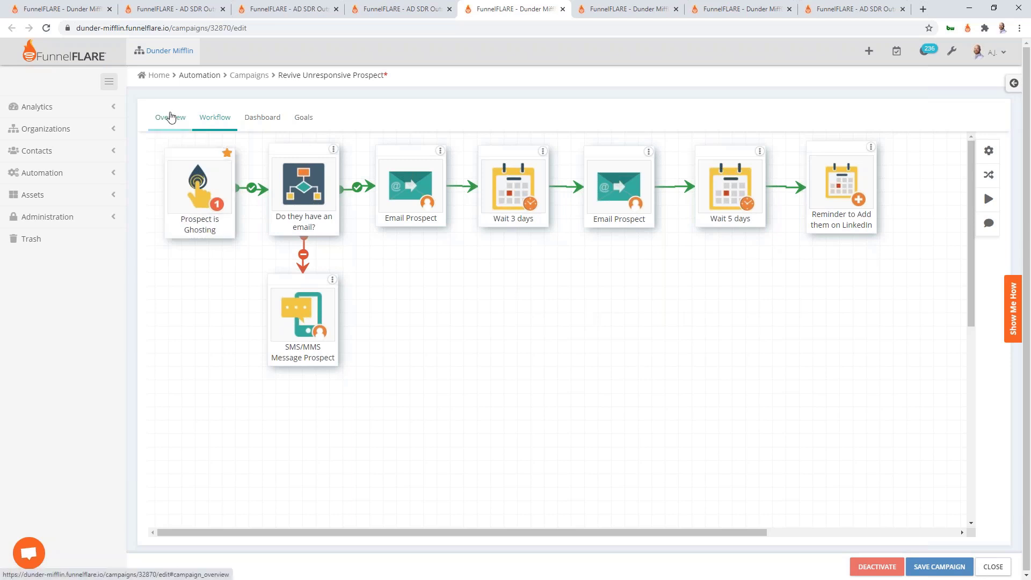
# Check the Overview's stop-processing-after-goal and go-through-once settings, then view the campaign's goals
pyautogui.click(170, 117)
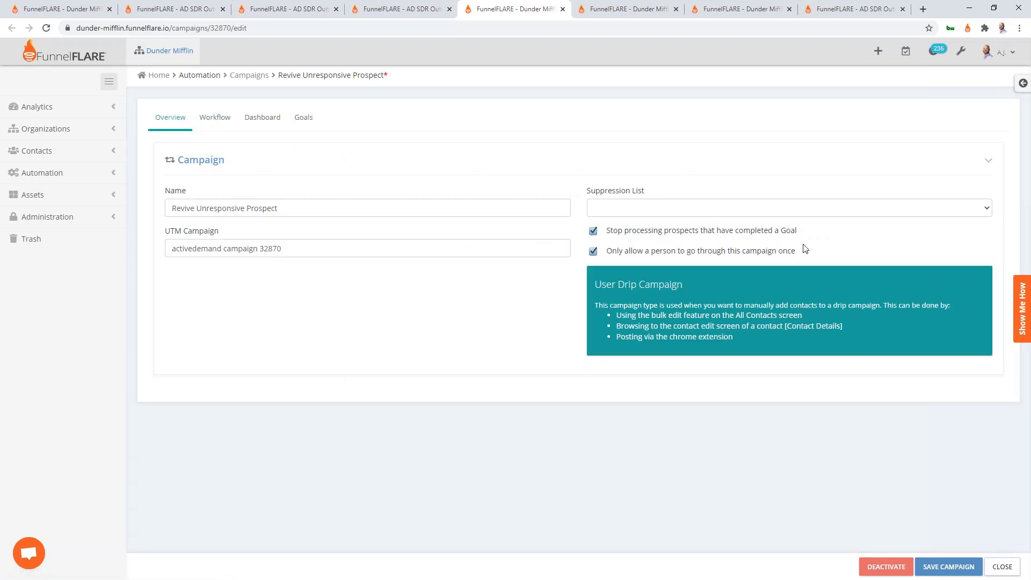
pyautogui.moveTo(796, 233); pyautogui.dragTo(607, 236)
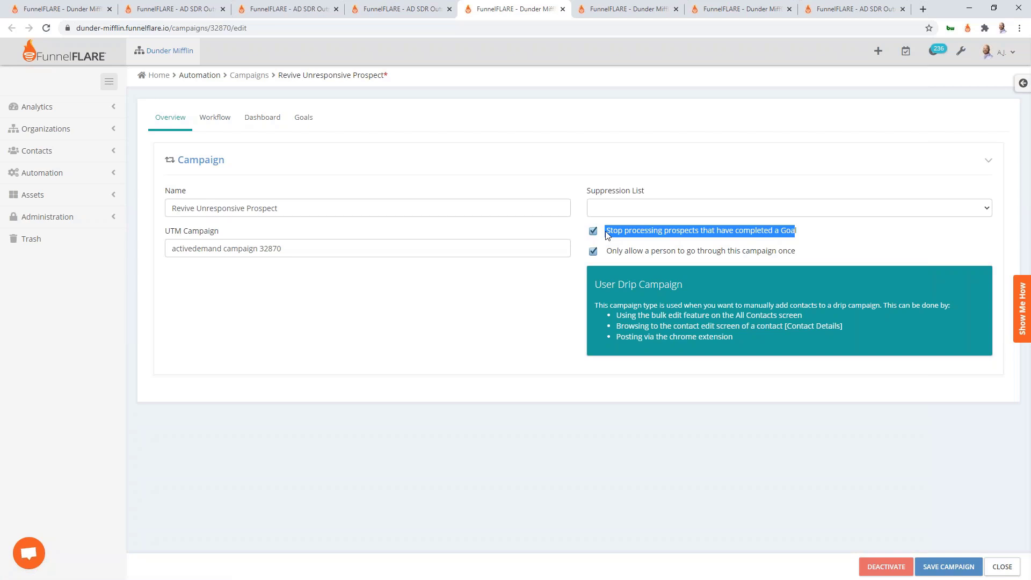
pyautogui.click(611, 172)
pyautogui.moveTo(791, 253); pyautogui.dragTo(607, 252)
pyautogui.click(586, 141)
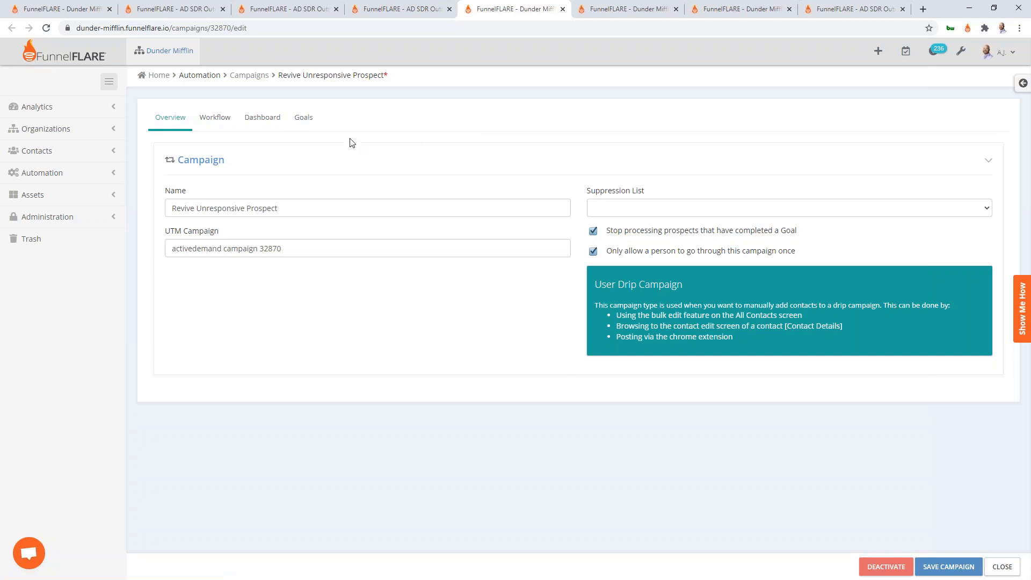
pyautogui.click(304, 122)
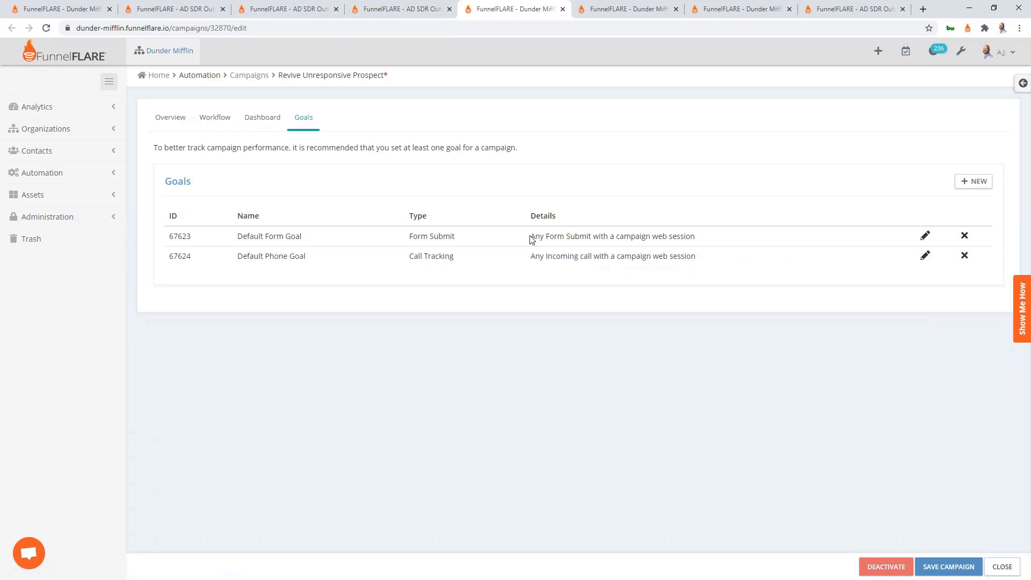
# Review the existing Default Form Goal and Default Phone Goal details
pyautogui.moveTo(532, 239); pyautogui.dragTo(799, 248)
pyautogui.click(743, 256)
pyautogui.moveTo(532, 257); pyautogui.dragTo(710, 259)
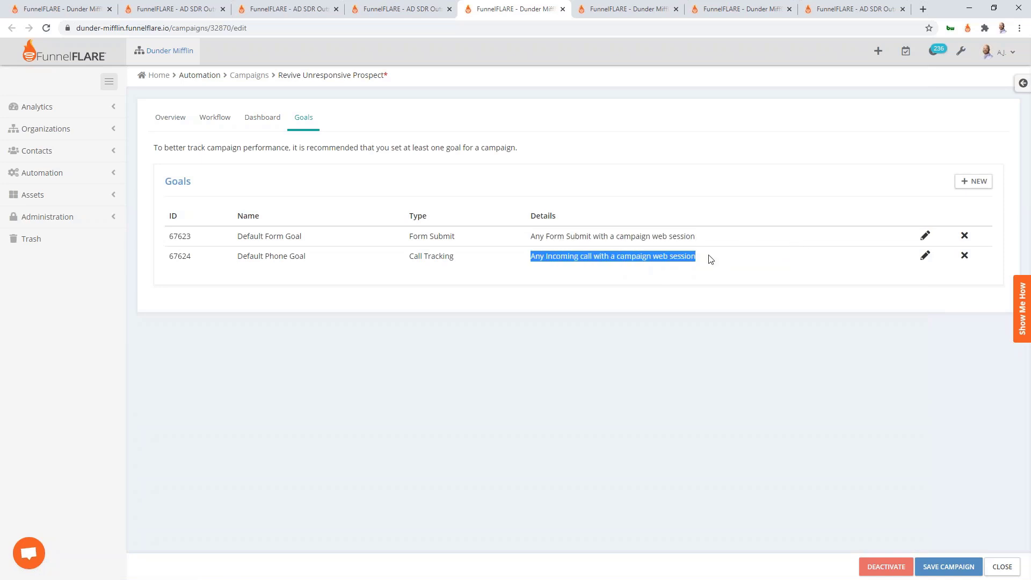
pyautogui.click(718, 290)
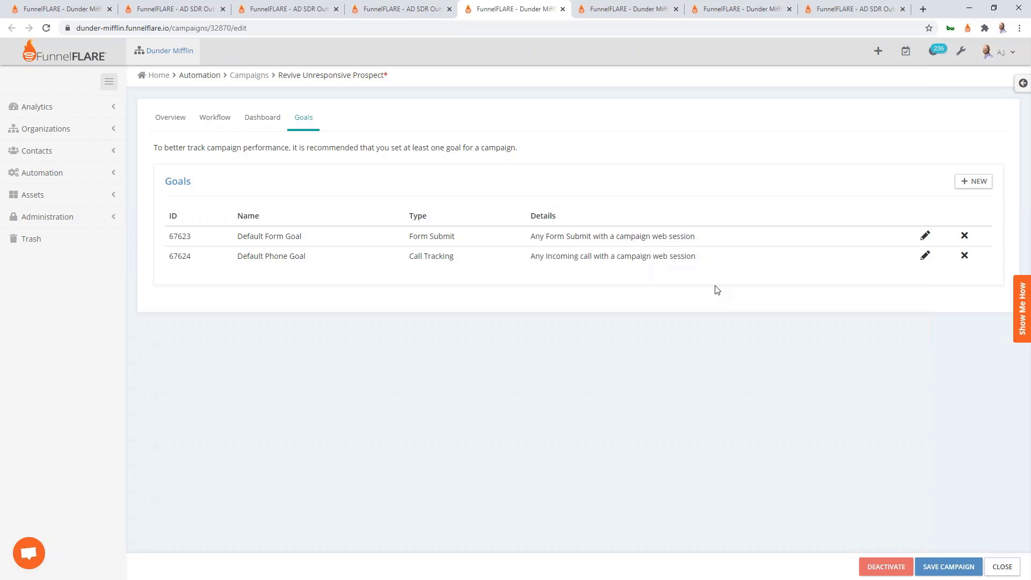
# Create the goal 'Email reply' of type Email Reply, completable once per contact, and save it
pyautogui.click(964, 184)
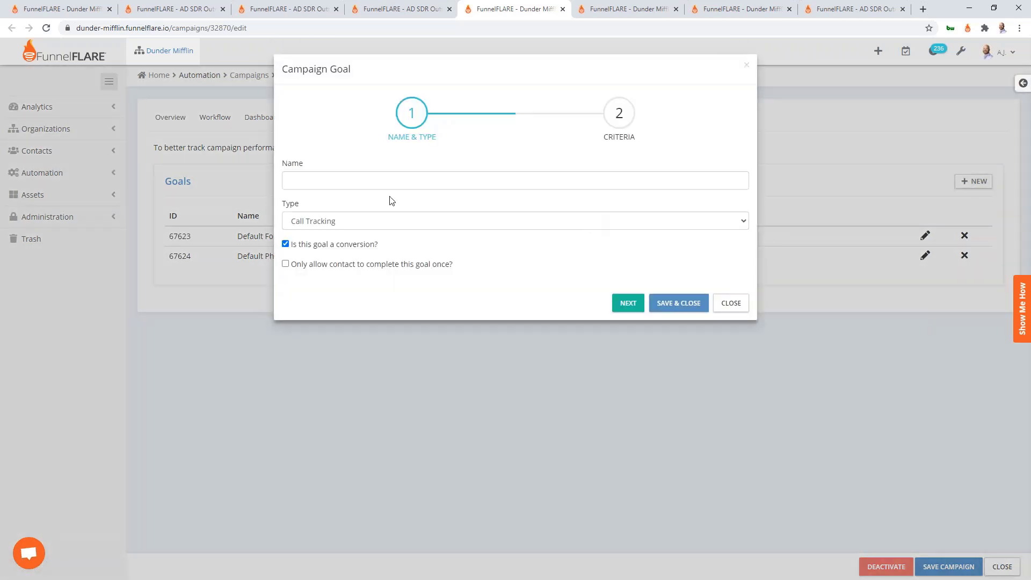
pyautogui.click(368, 184)
pyautogui.write('Email rep')
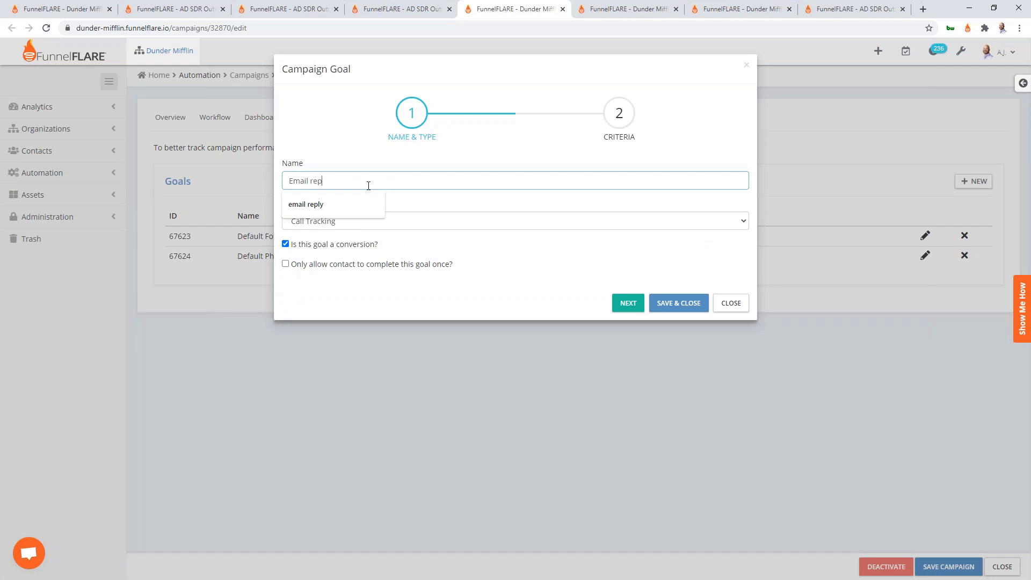
pyautogui.write('ly')
pyautogui.click(370, 157)
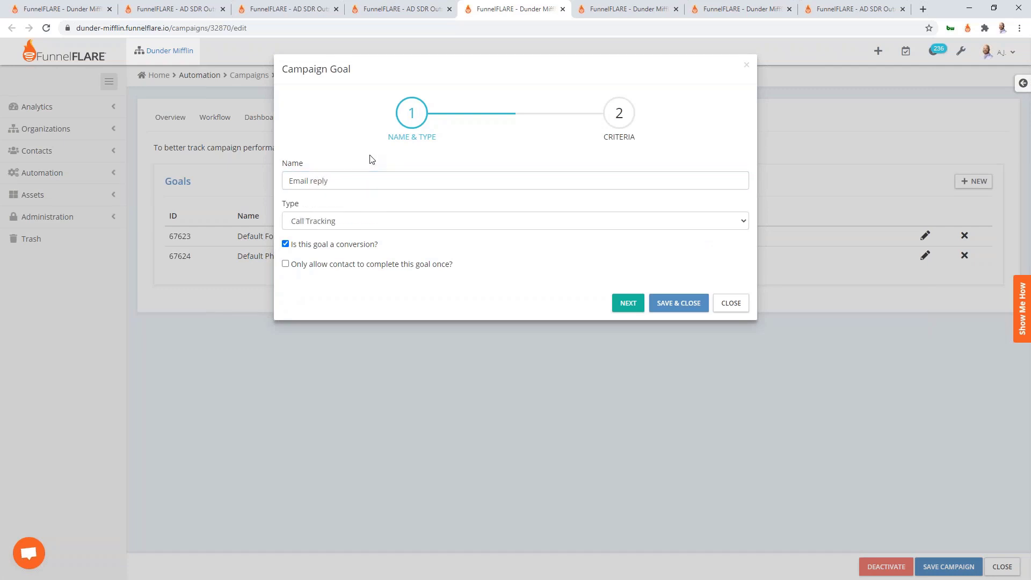
pyautogui.click(385, 218)
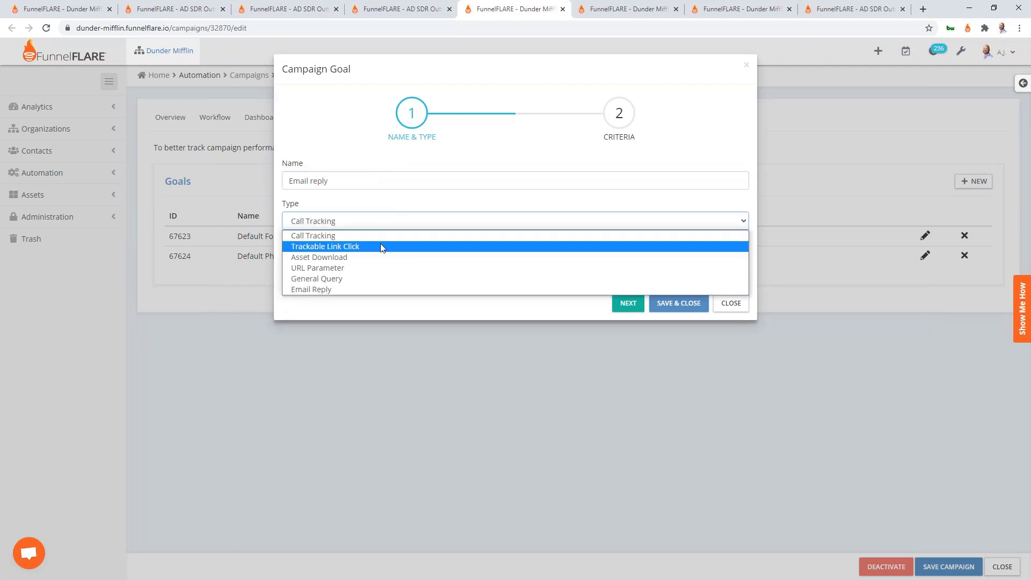
pyautogui.click(358, 290)
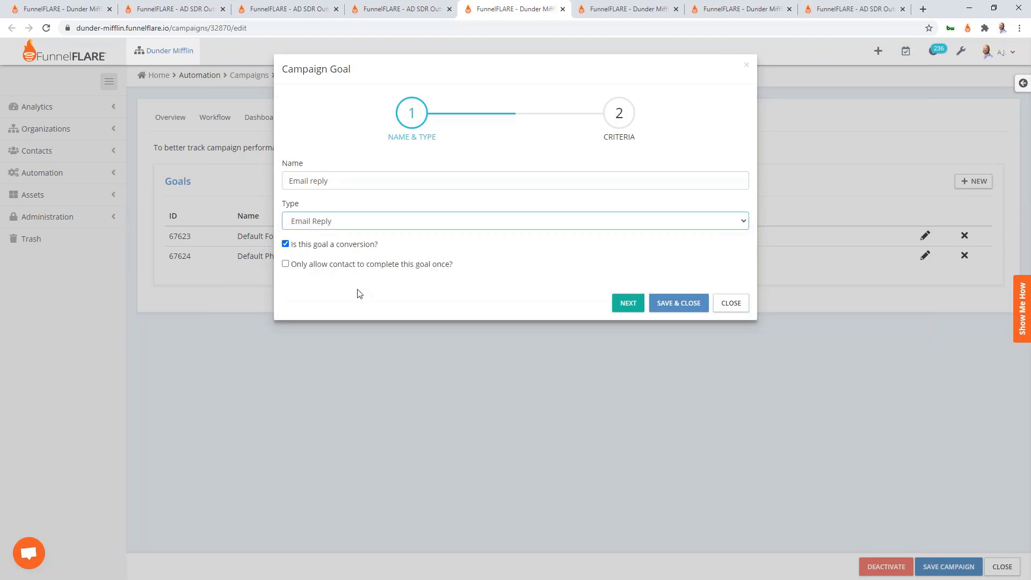
pyautogui.click(416, 266)
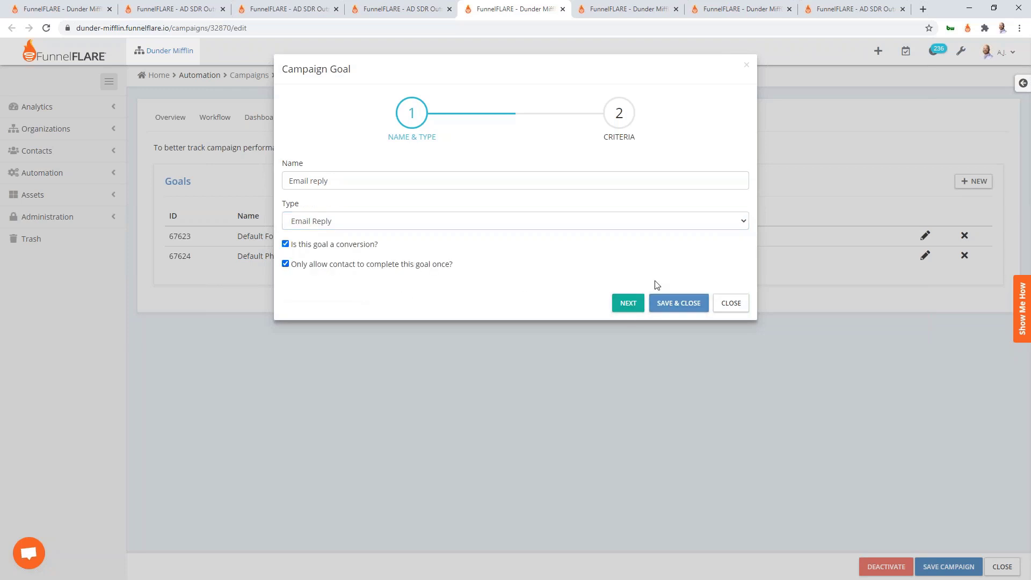
pyautogui.click(672, 307)
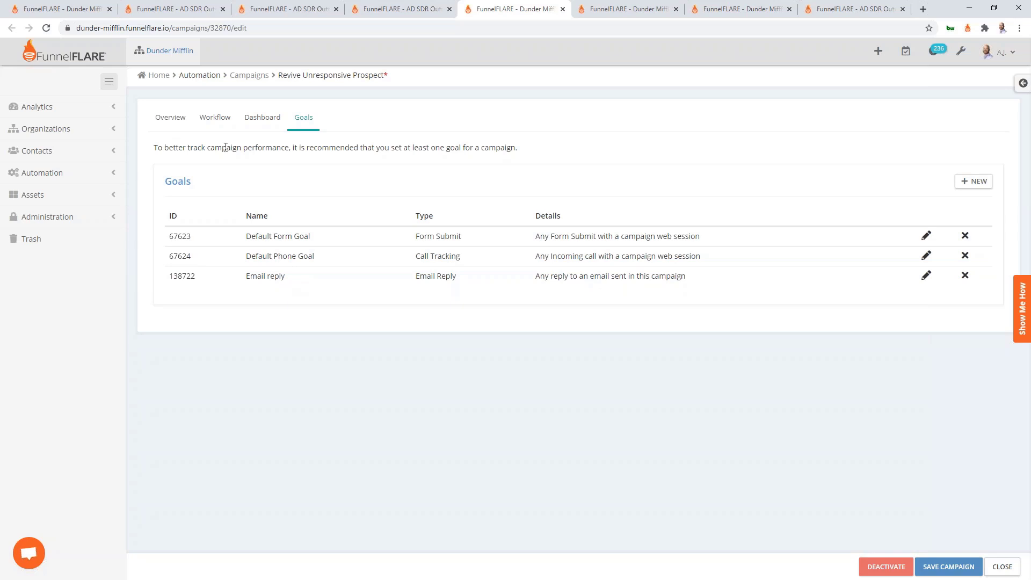
# Inspect the Prospect is Ghosting trigger and Do they have an email? decision, then open the SMS/MMS Message Prospect step
pyautogui.click(202, 131)
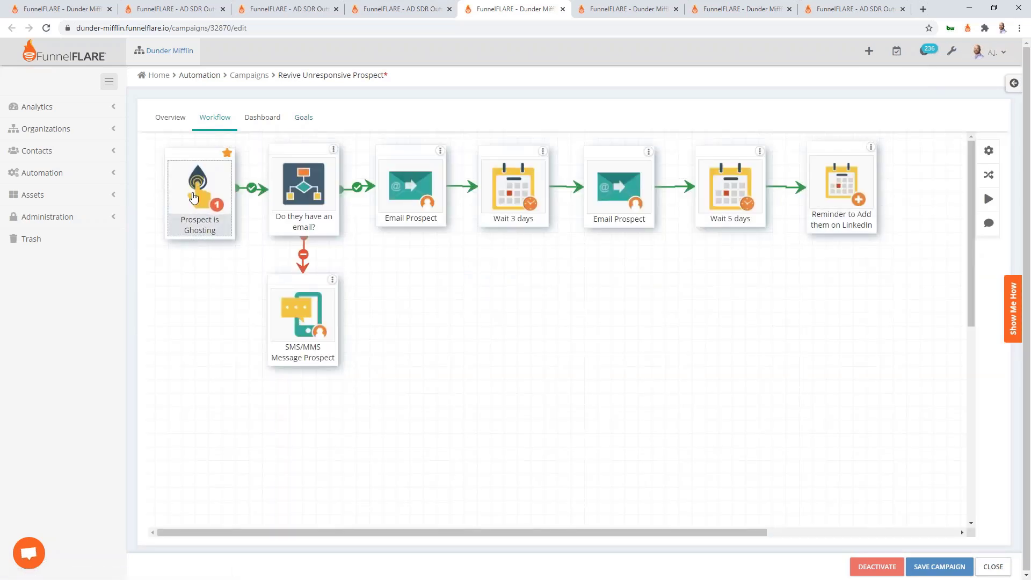
pyautogui.click(194, 198)
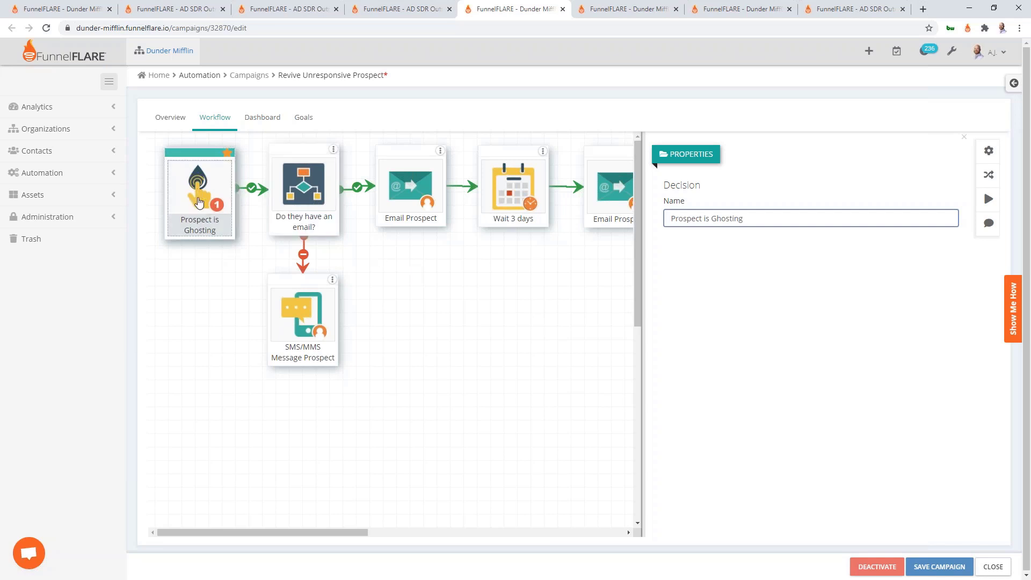
pyautogui.click(427, 278)
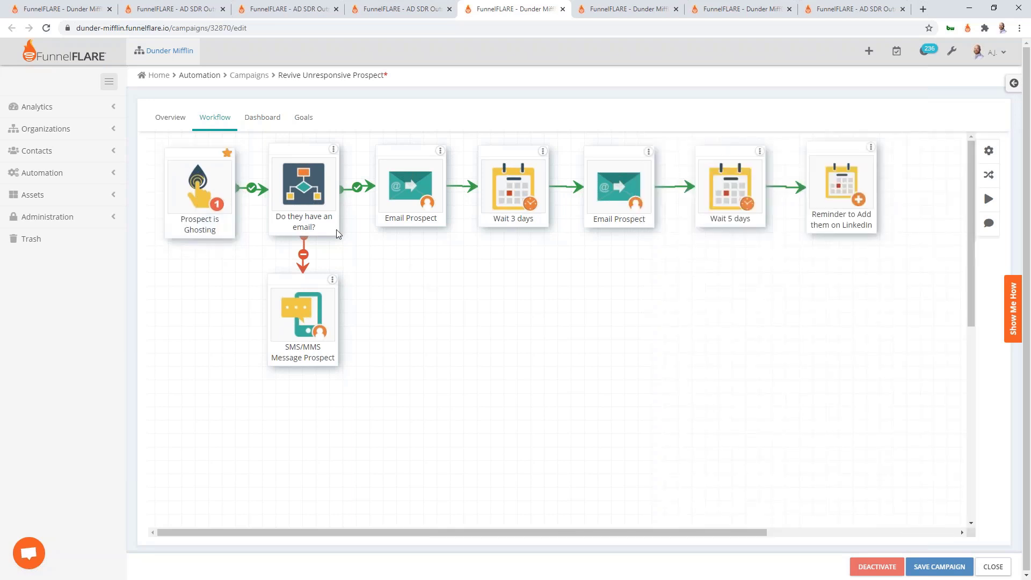
pyautogui.click(328, 197)
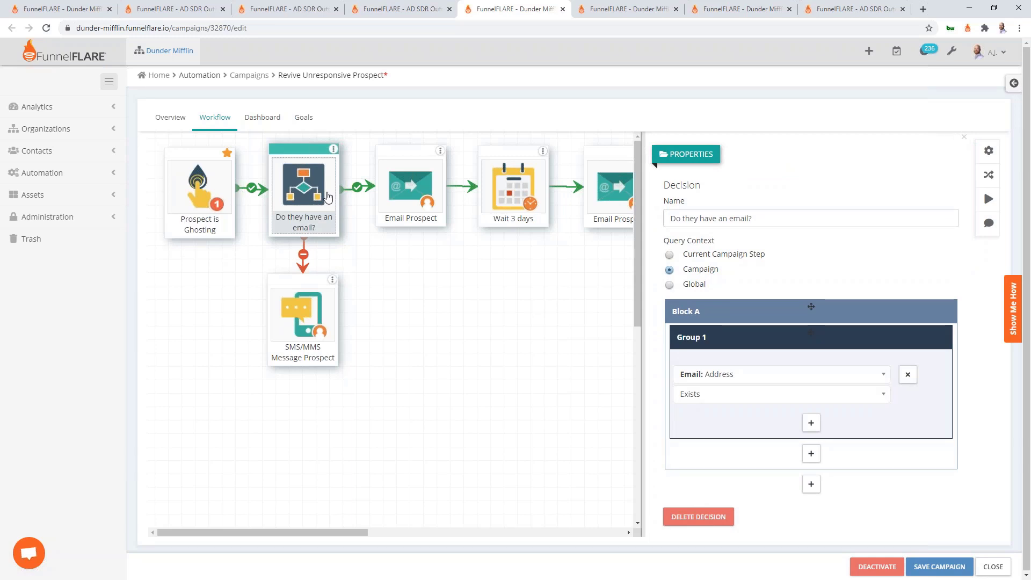
pyautogui.click(498, 307)
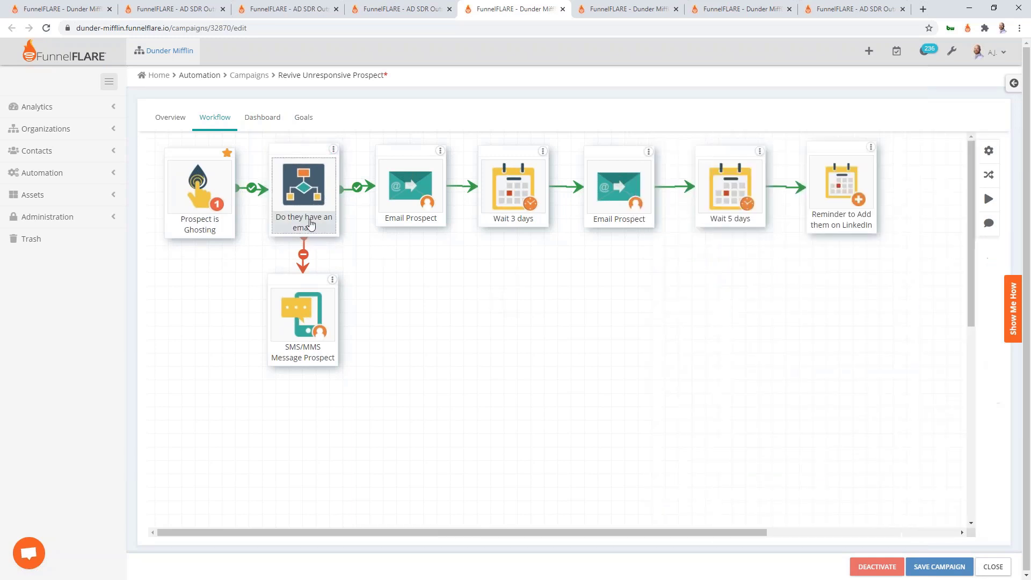
pyautogui.click(311, 224)
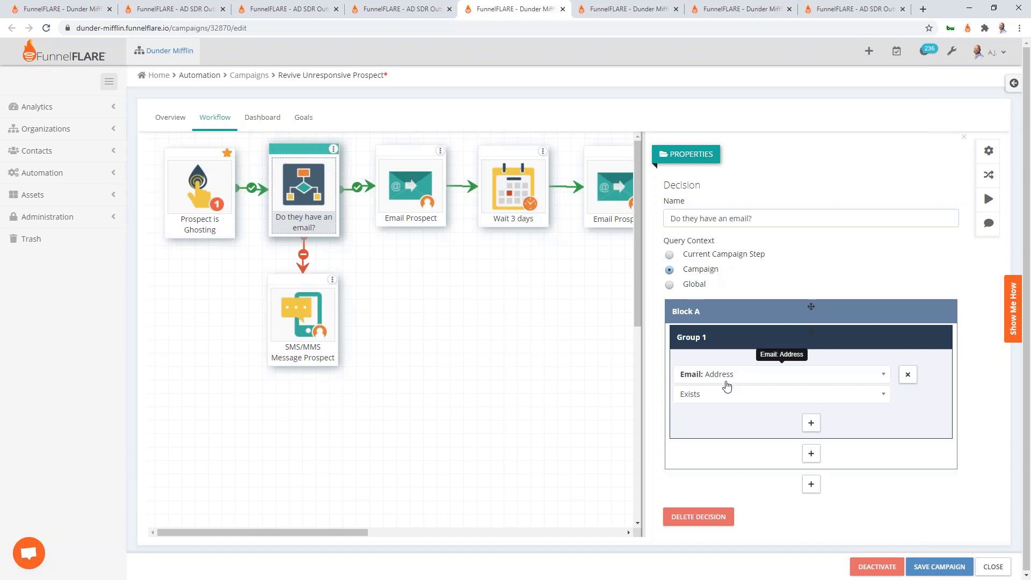
pyautogui.click(314, 324)
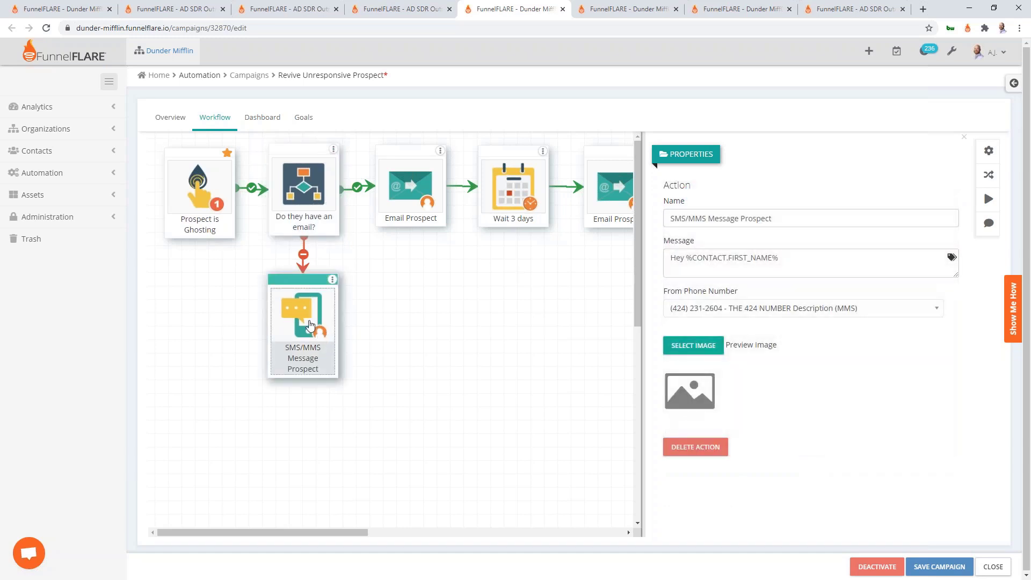
# Complete the SMS message with ', trying to get a hold of you, hit me back.'
pyautogui.click(834, 262)
pyautogui.write(', tr')
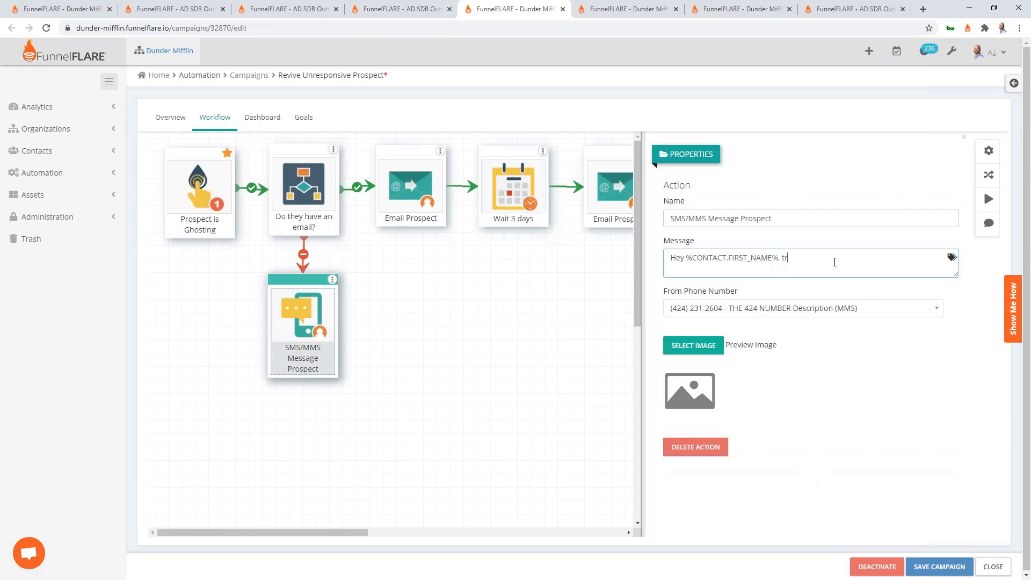
pyautogui.write('ying ot get')
pyautogui.press('BackSpace')
pyautogui.press('BackSpace')
pyautogui.press('BackSpace')
pyautogui.write('to get a hold of you, hit me back.')
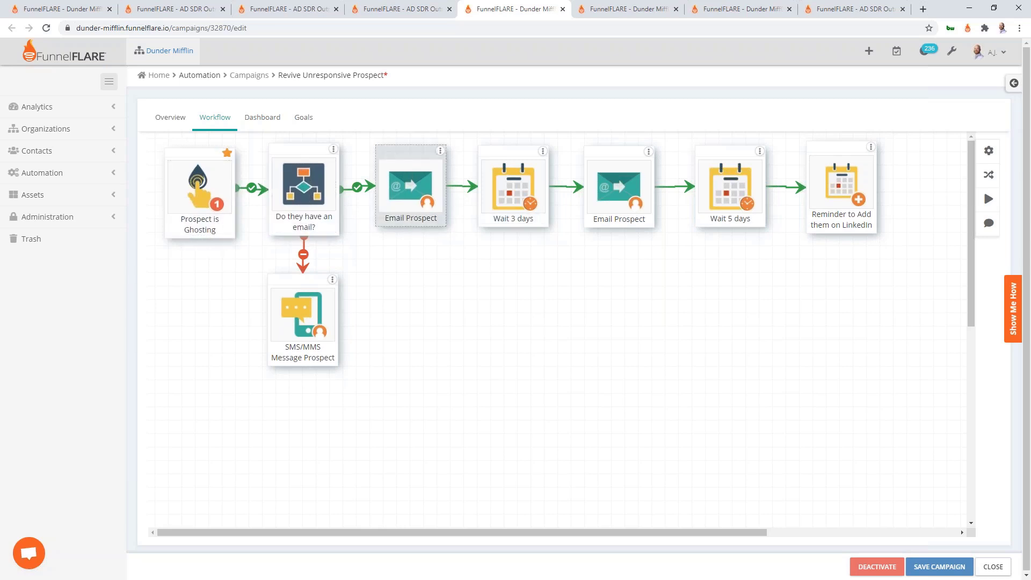
# Check the first Email Prospect step, then switch Wait 3 days to 'Until the first week day/time'
pyautogui.click(413, 198)
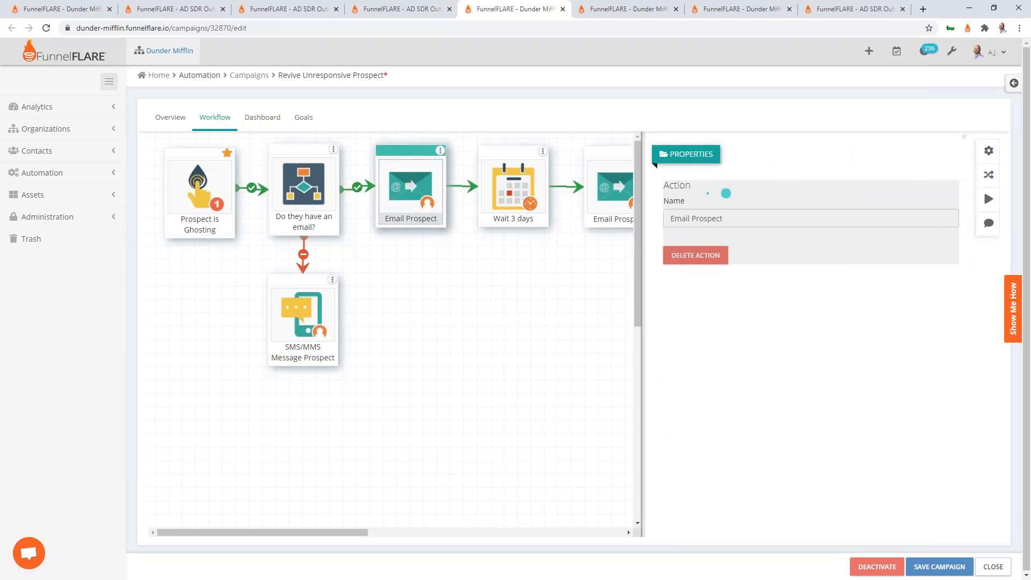
pyautogui.click(445, 323)
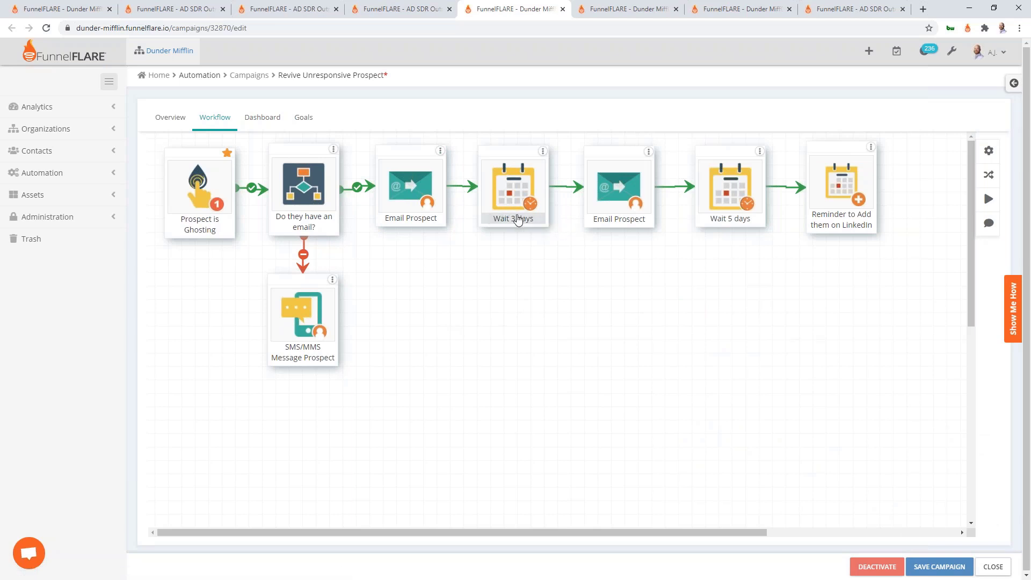
pyautogui.click(516, 221)
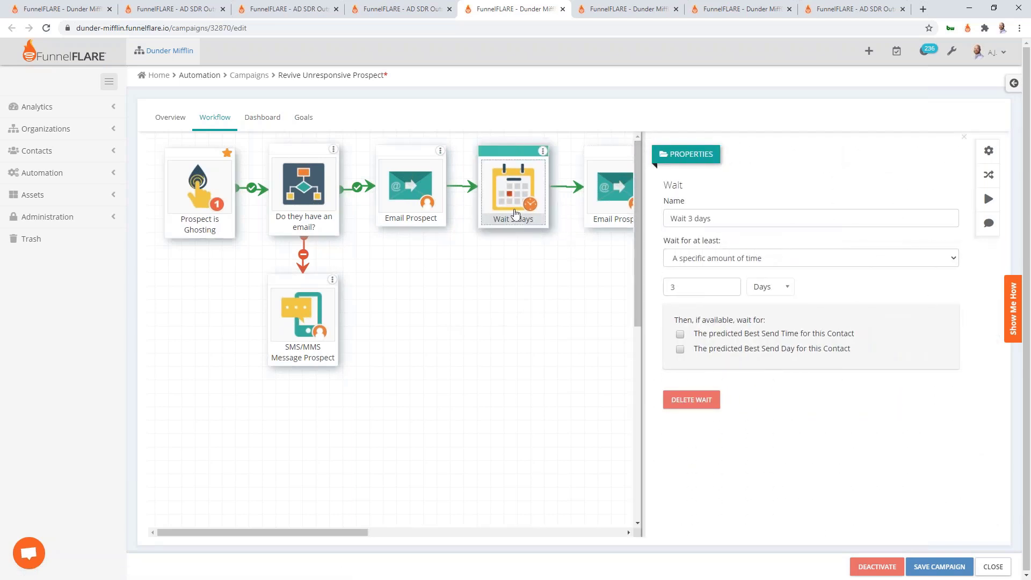
pyautogui.hscroll(3, 517, 297)
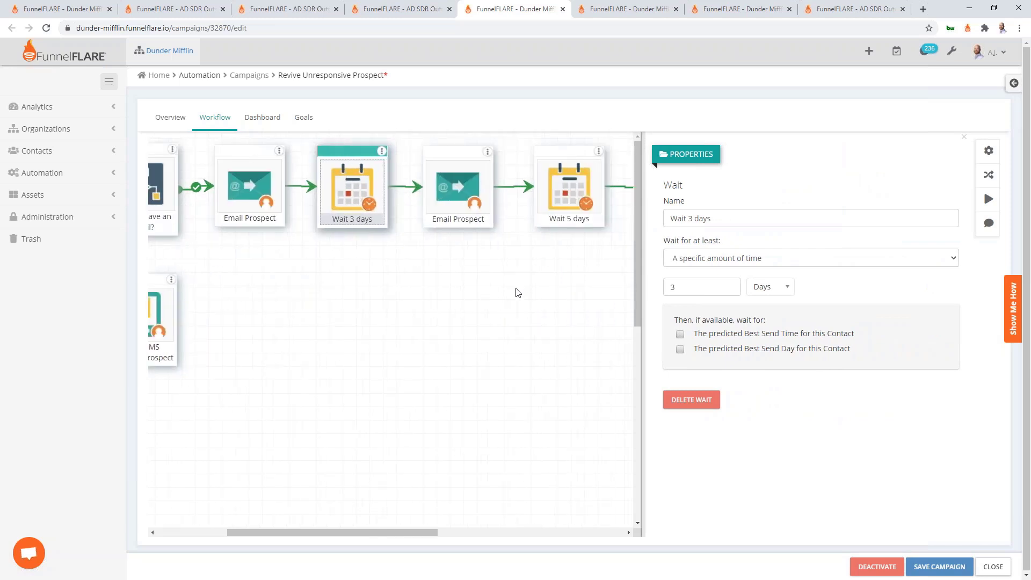
pyautogui.click(781, 258)
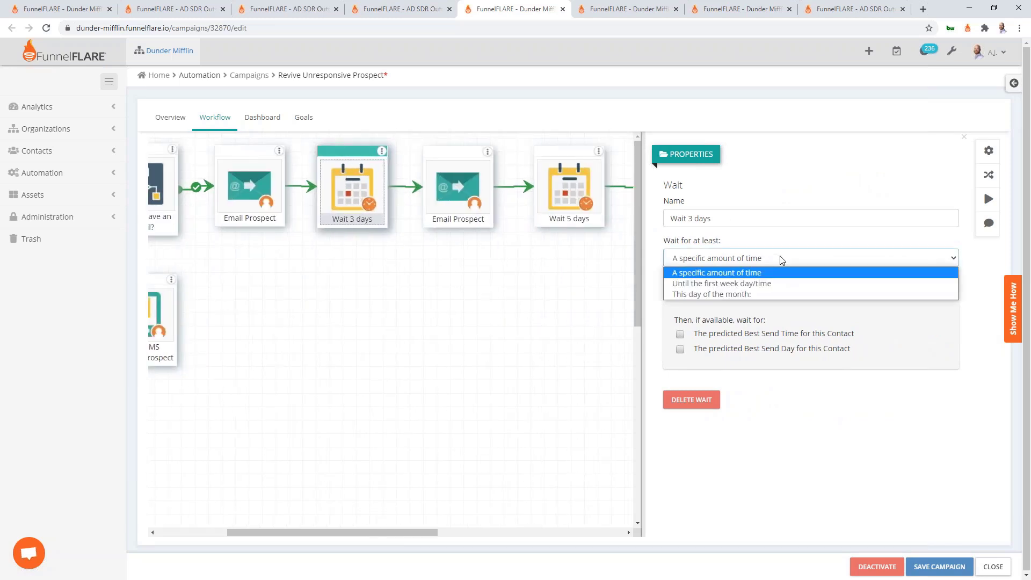
pyautogui.click(774, 284)
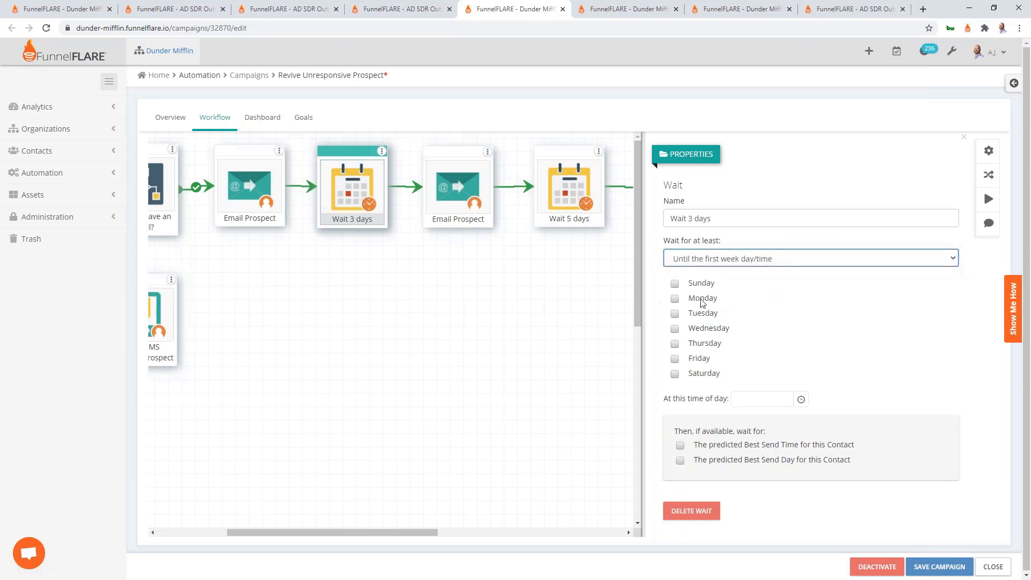
# Tick Monday through Friday as allowed days, then untick them all and close the wait settings
pyautogui.click(674, 299)
pyautogui.click(675, 329)
pyautogui.click(674, 313)
pyautogui.click(674, 344)
pyautogui.click(674, 358)
pyautogui.click(674, 298)
pyautogui.click(675, 359)
pyautogui.click(674, 314)
pyautogui.click(675, 329)
pyautogui.click(674, 343)
pyautogui.click(429, 305)
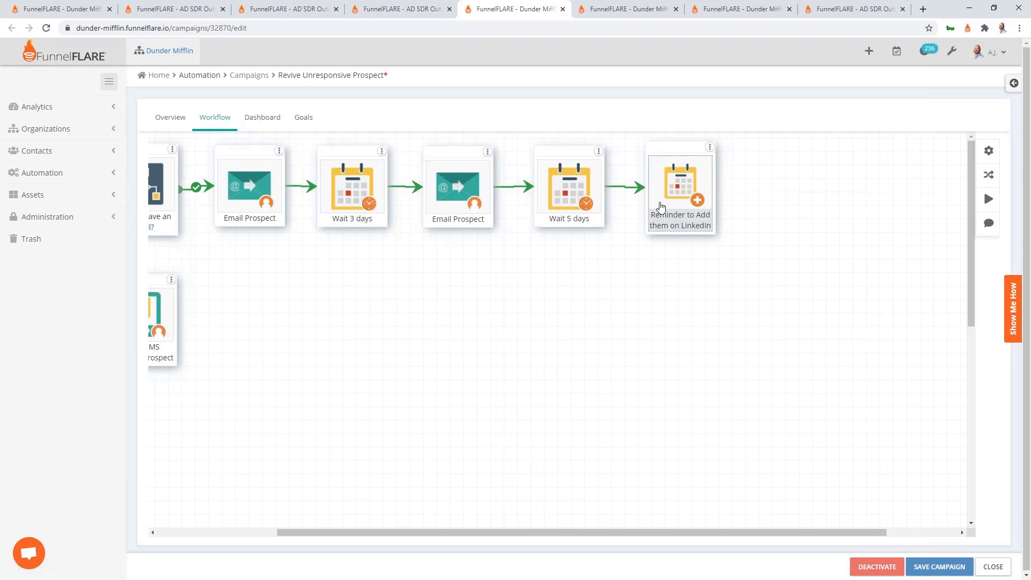
# Review the 'Reminder to Add them on LinkedIn' step, then bring up the Book An Appointment campaign
pyautogui.click(661, 208)
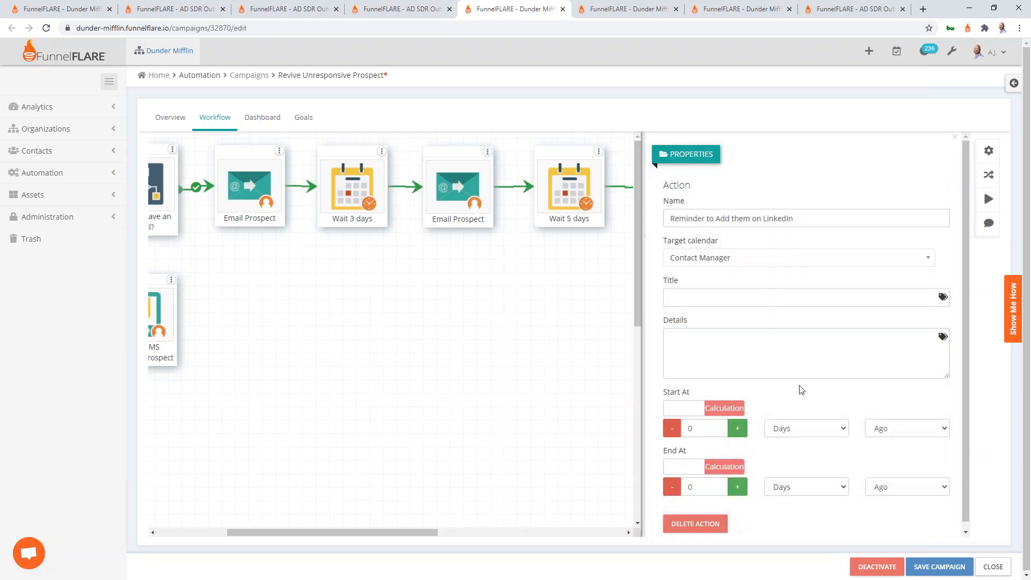
pyautogui.click(585, 307)
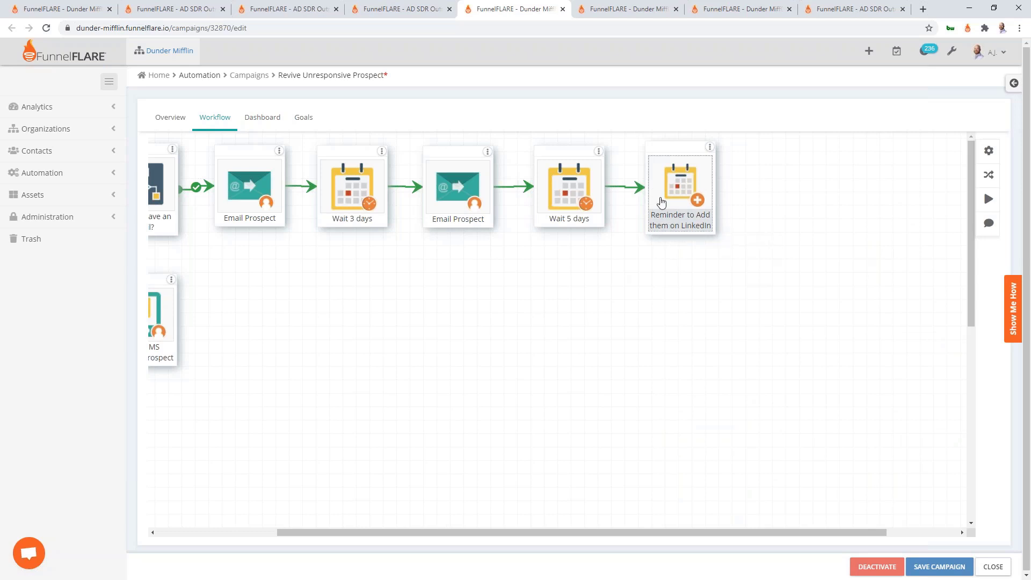
pyautogui.click(681, 227)
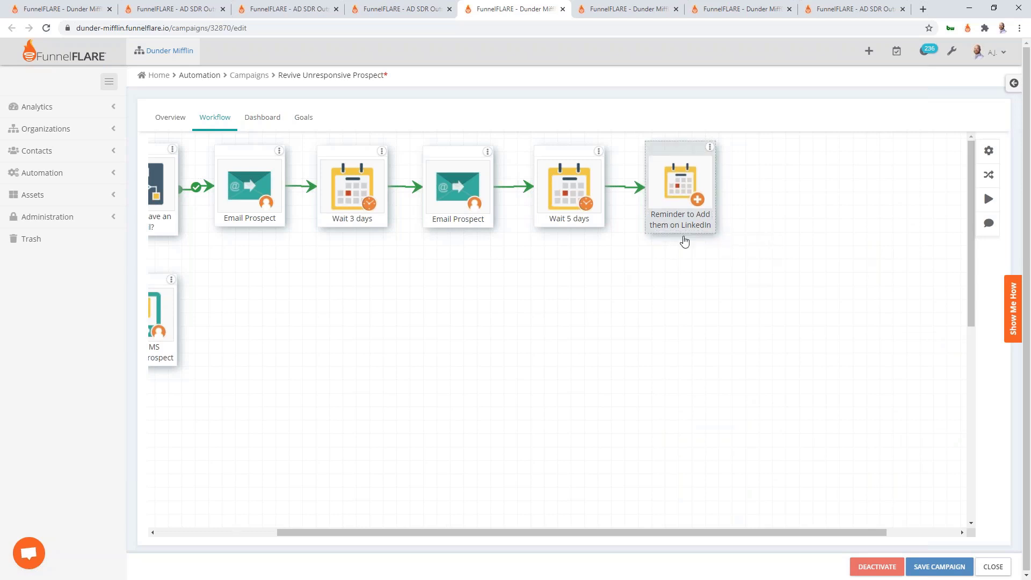
pyautogui.click(612, 9)
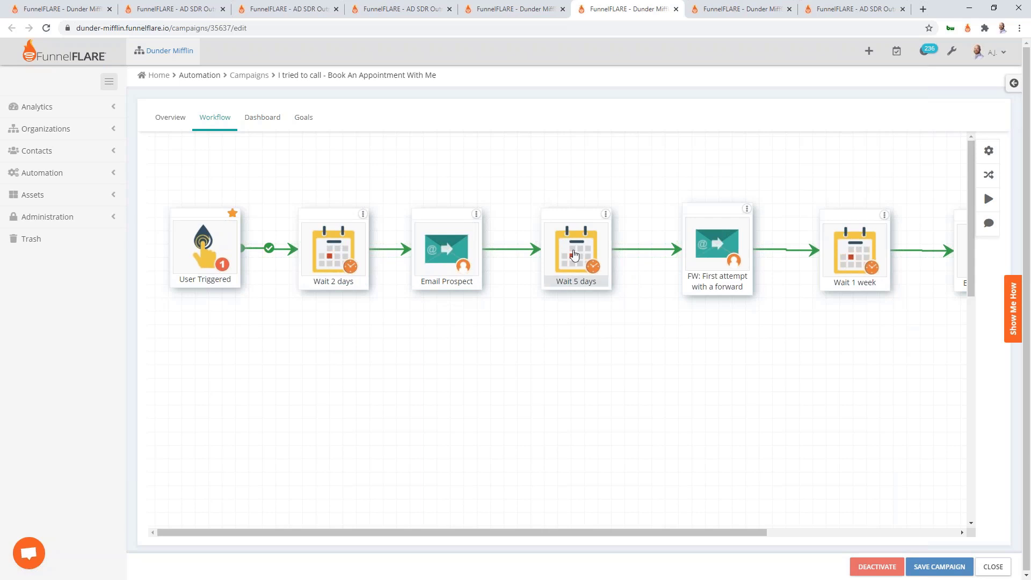
# View the Wait 2 days step and the Email Prospect step's email details
pyautogui.hscroll(5, 719, 244)
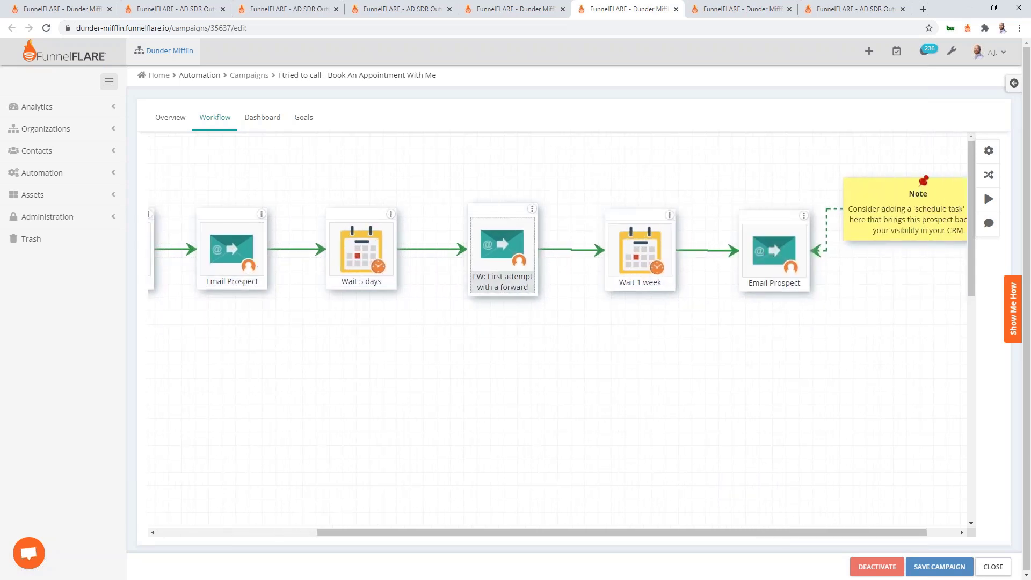
pyautogui.hscroll(-5, 302, 199)
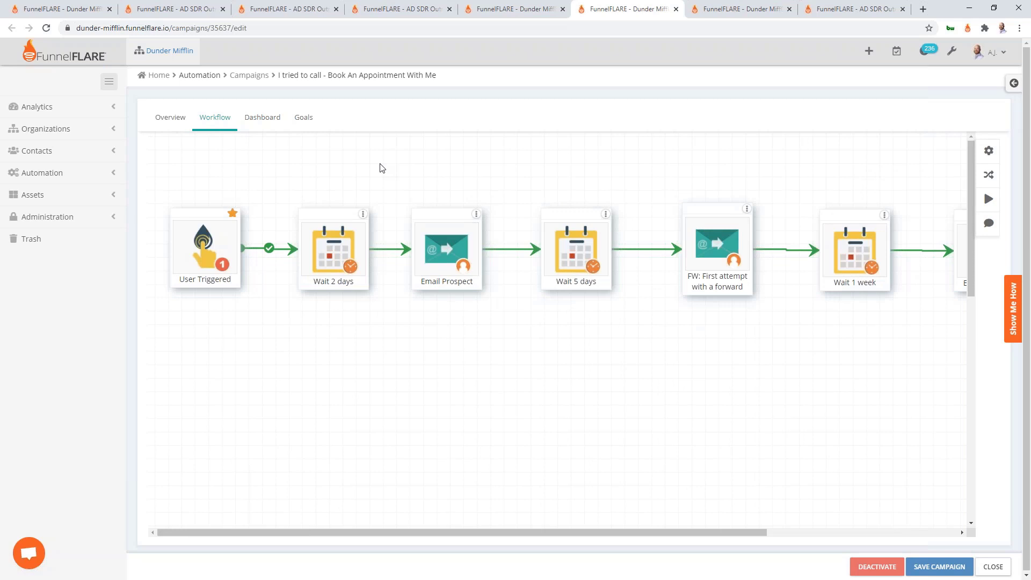
pyautogui.click(335, 259)
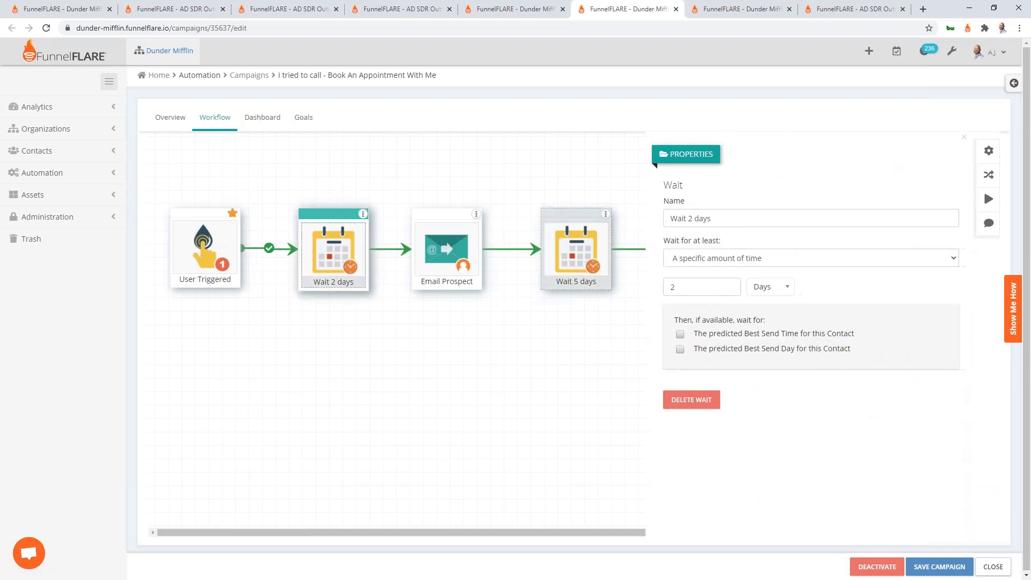
pyautogui.click(447, 248)
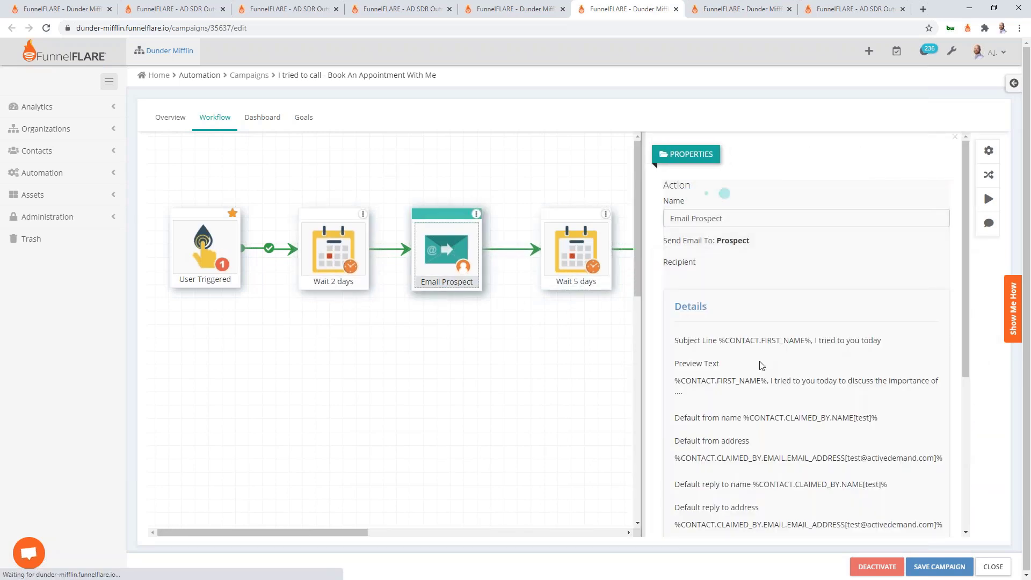
# Read the email preview's greeting line, close the email step, and return to Revive Unresponsive Prospect
pyautogui.scroll(-5, 741, 360)
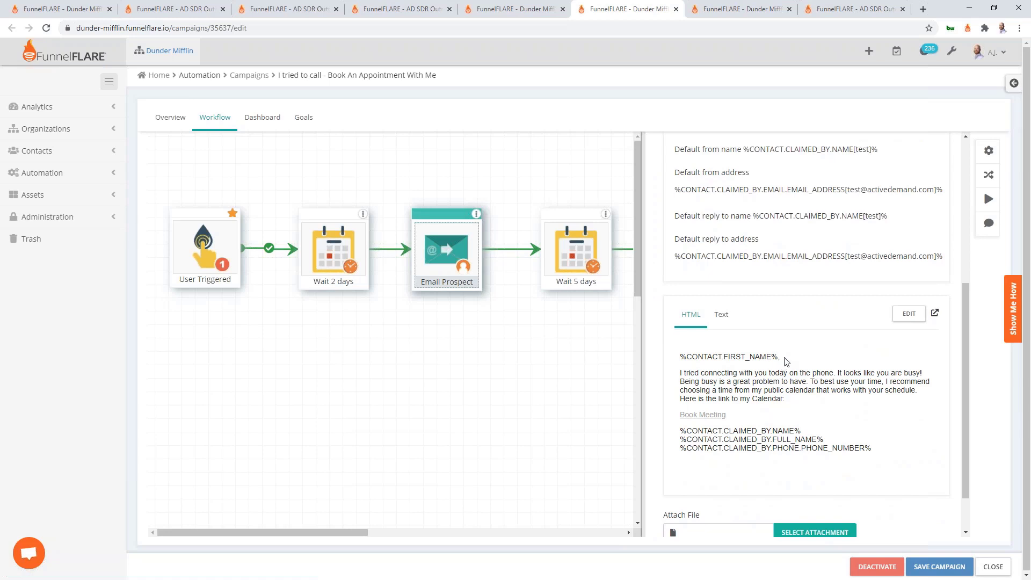
pyautogui.moveTo(783, 358); pyautogui.dragTo(681, 359)
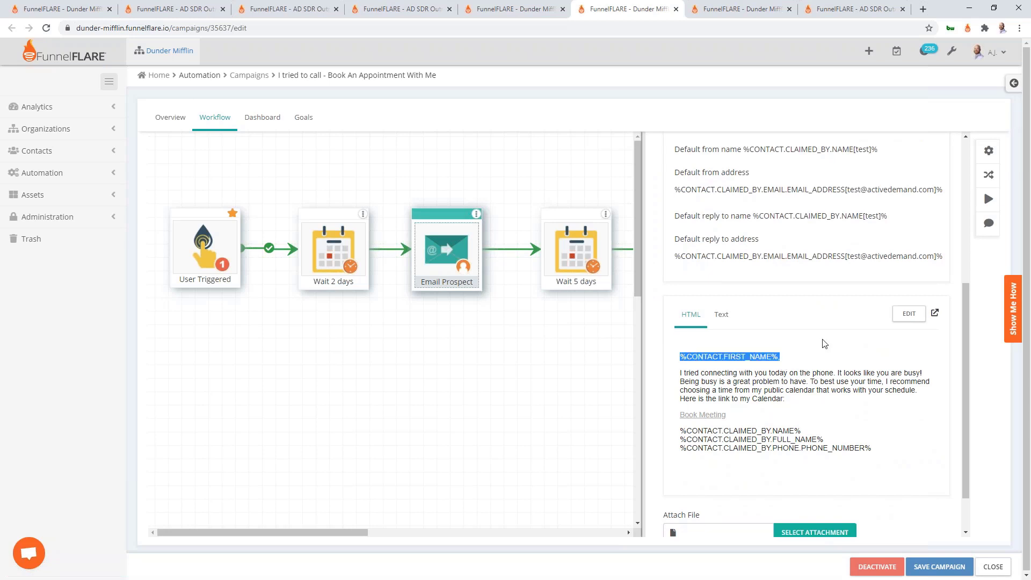
pyautogui.click(839, 357)
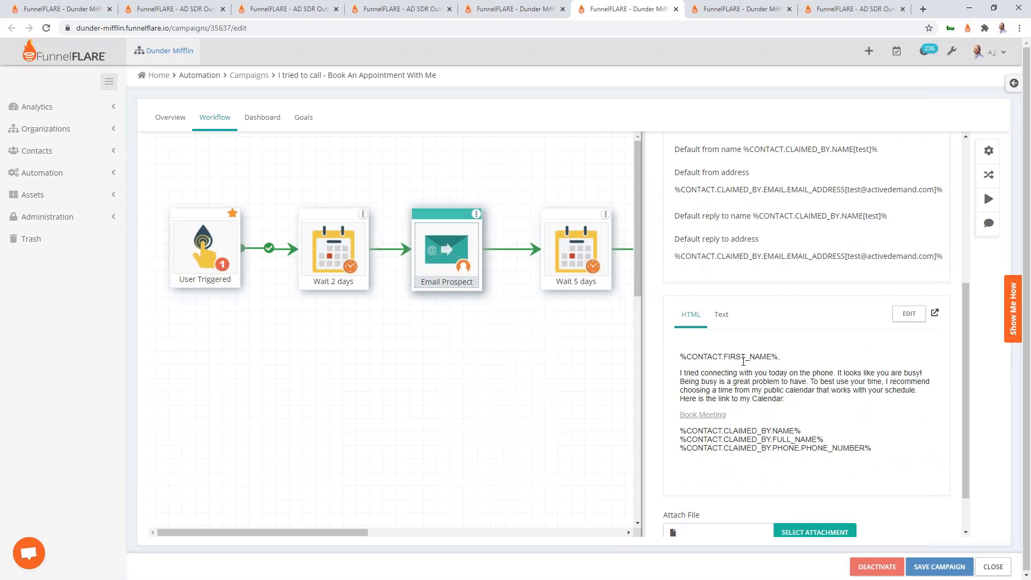
pyautogui.click(472, 334)
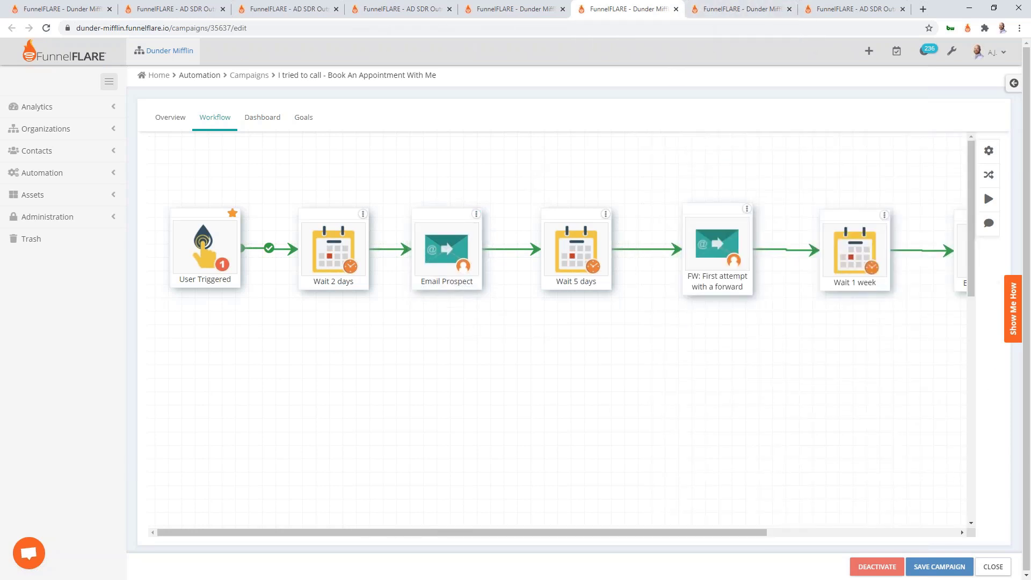
pyautogui.click(513, 9)
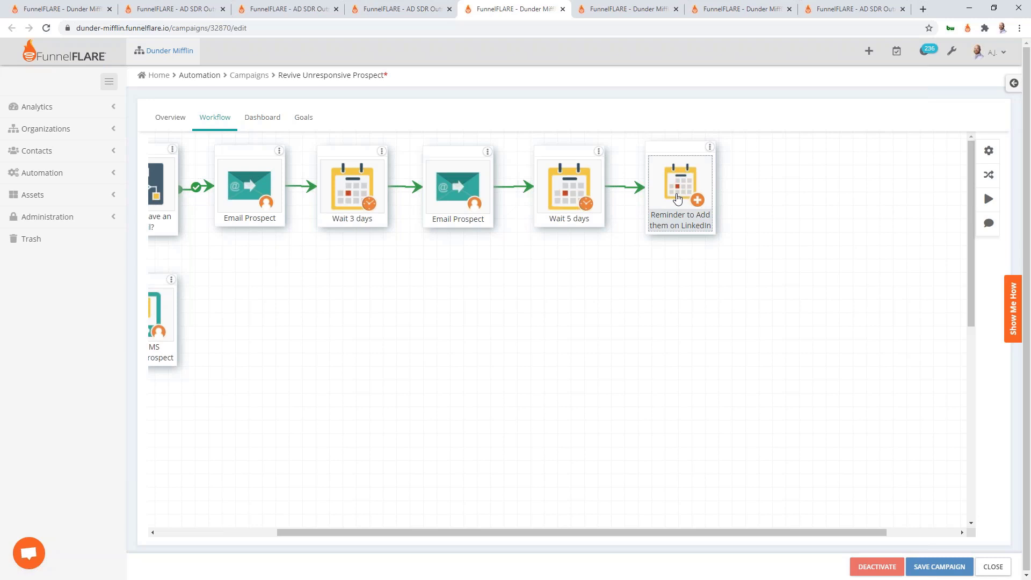
# Scan the finished workflow canvas, then show slide 11, Tasking, in the PowerPoint deck
pyautogui.hscroll(-3, 677, 199)
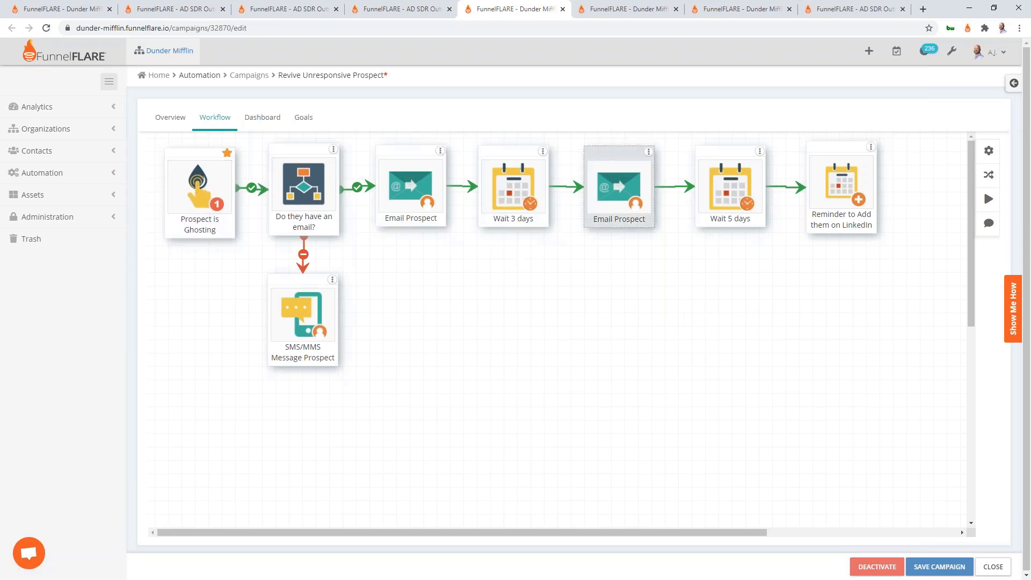
pyautogui.hscroll(3, 565, 185)
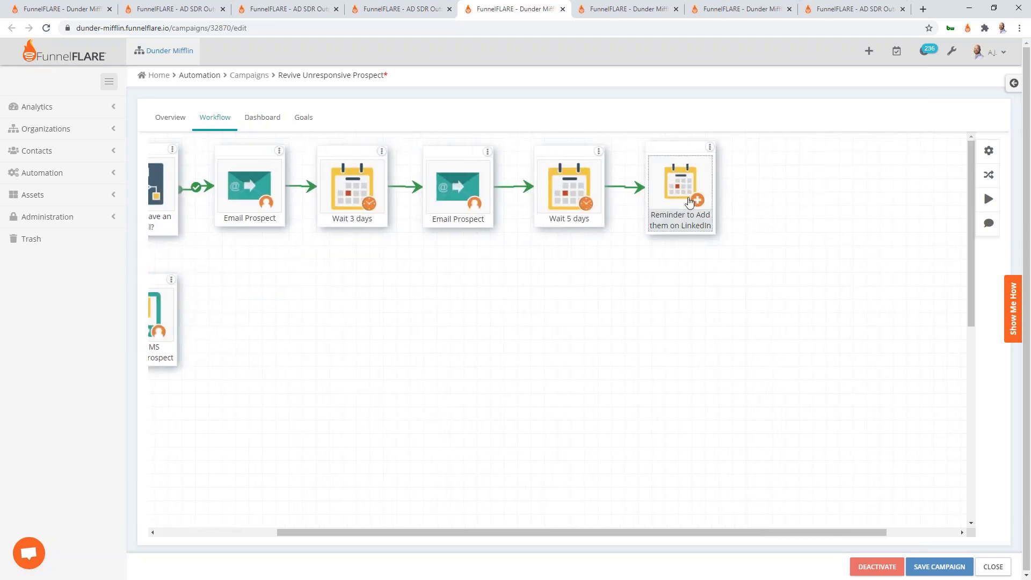
pyautogui.hscroll(2, 693, 207)
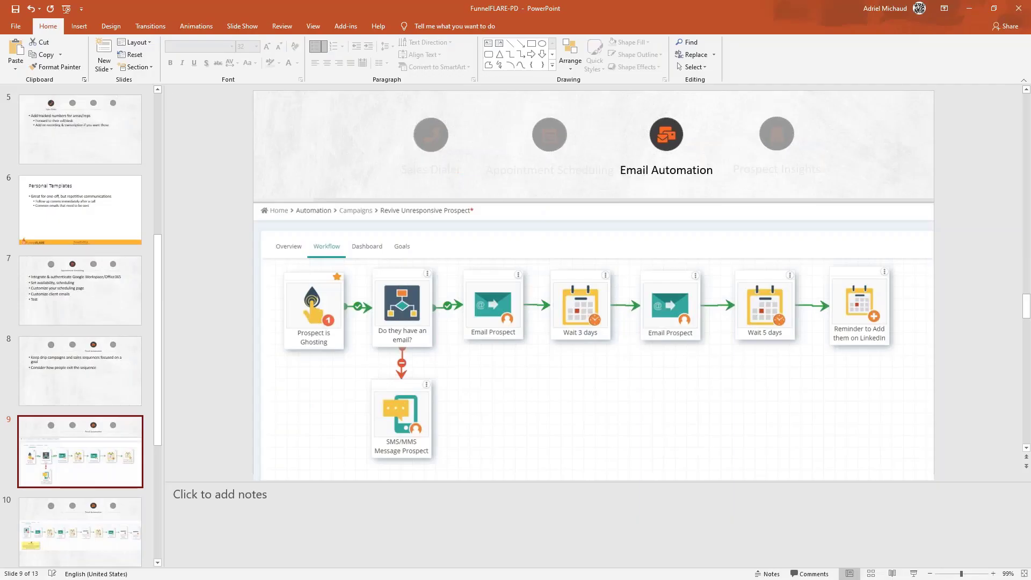
pyautogui.scroll(-2, 113, 361)
pyautogui.click(78, 403)
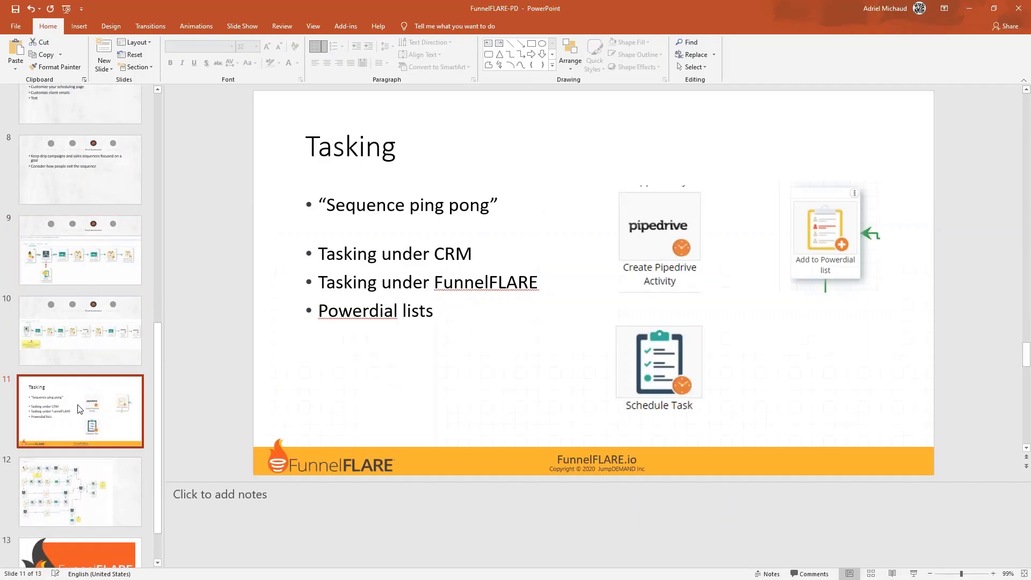
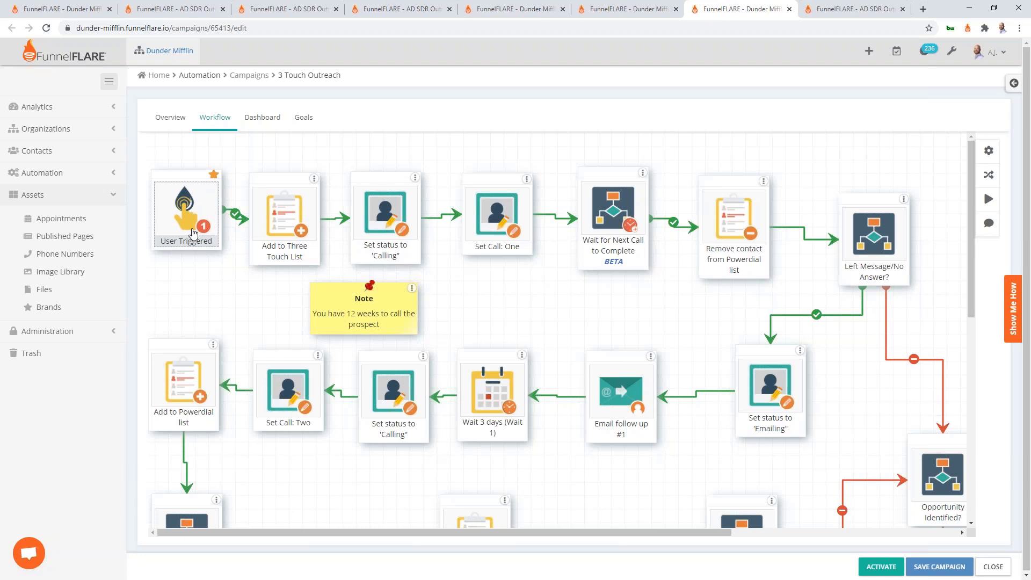
pyautogui.click(193, 233)
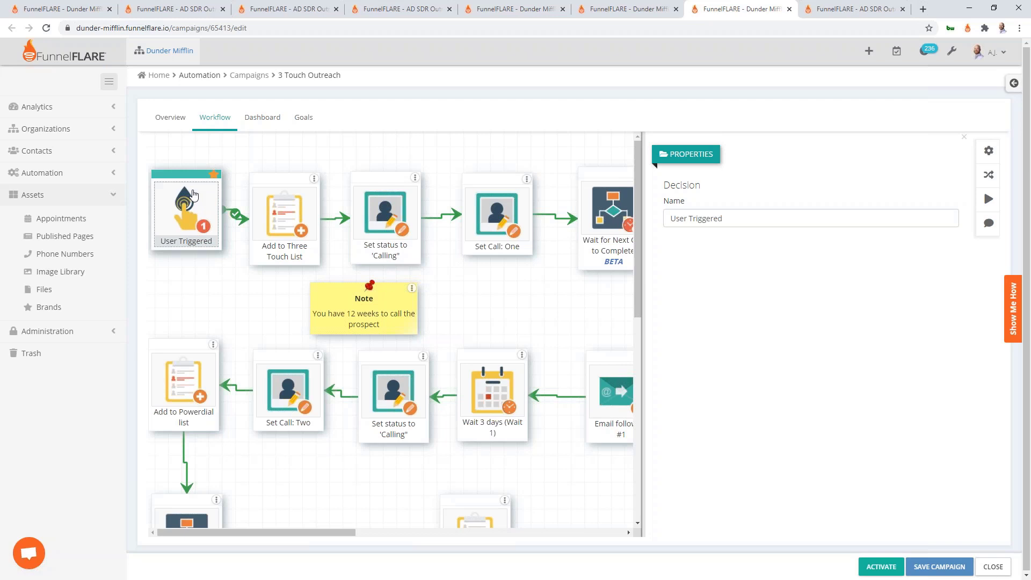
pyautogui.click(237, 144)
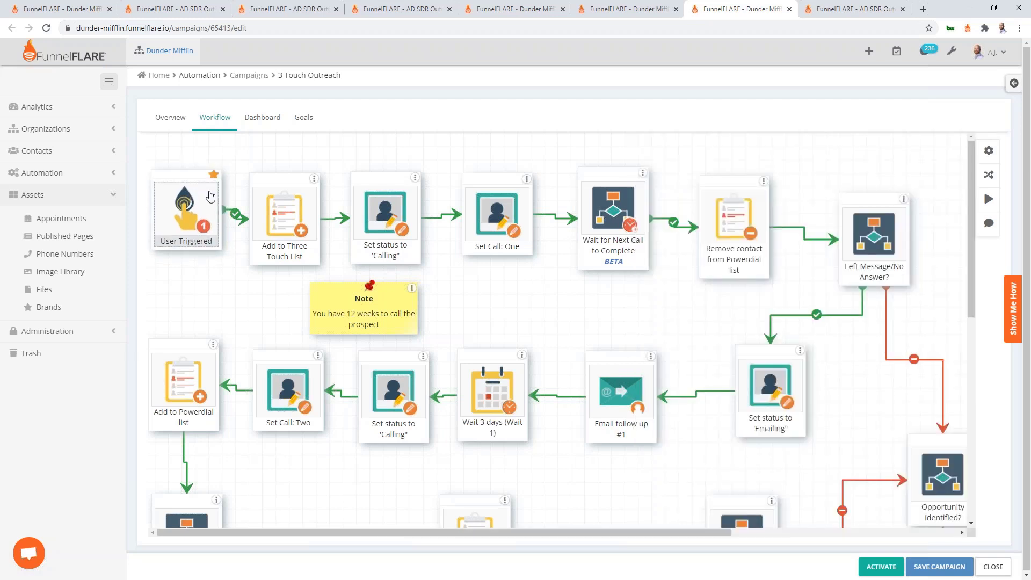
pyautogui.click(296, 230)
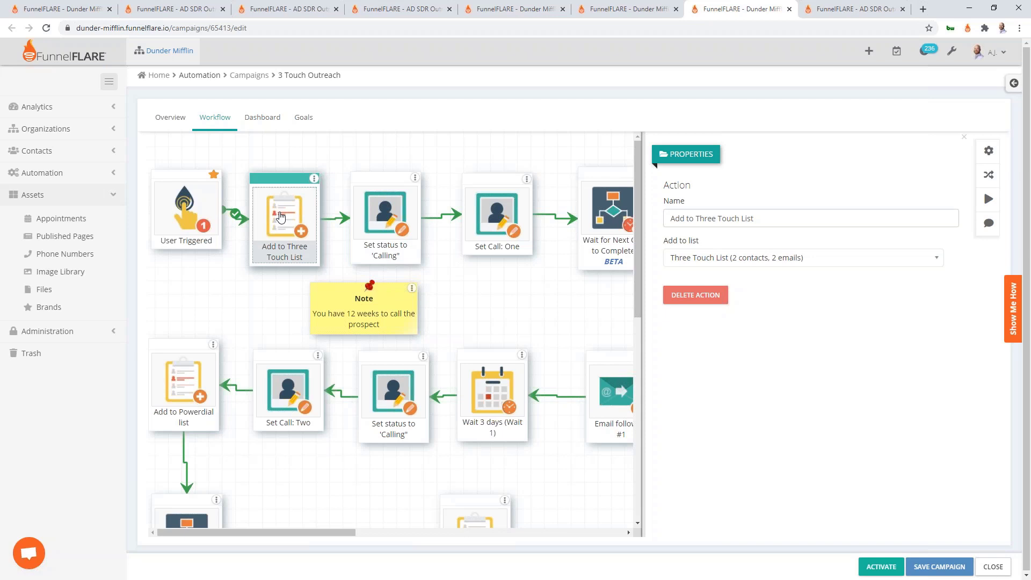
pyautogui.click(343, 151)
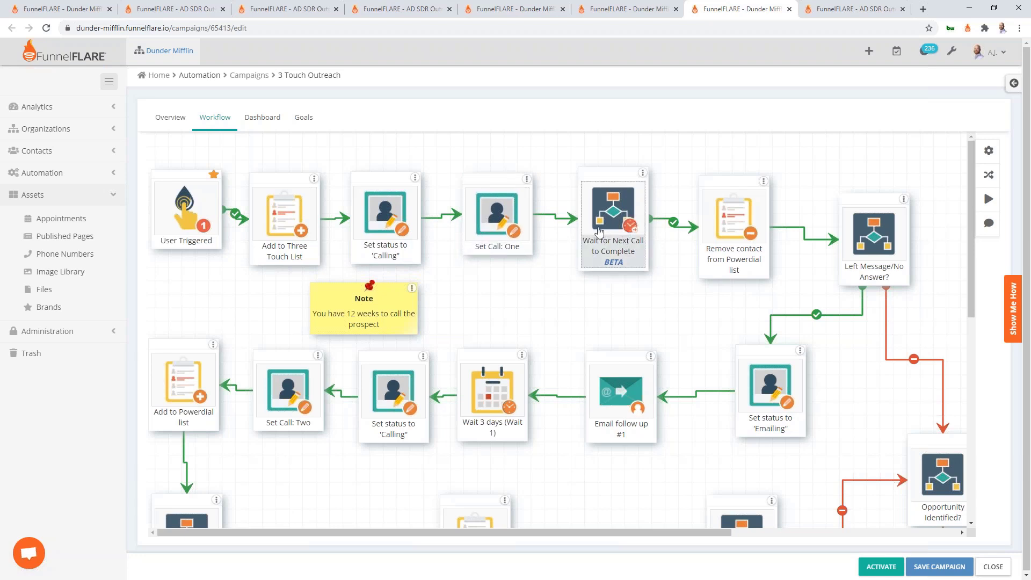
pyautogui.click(625, 229)
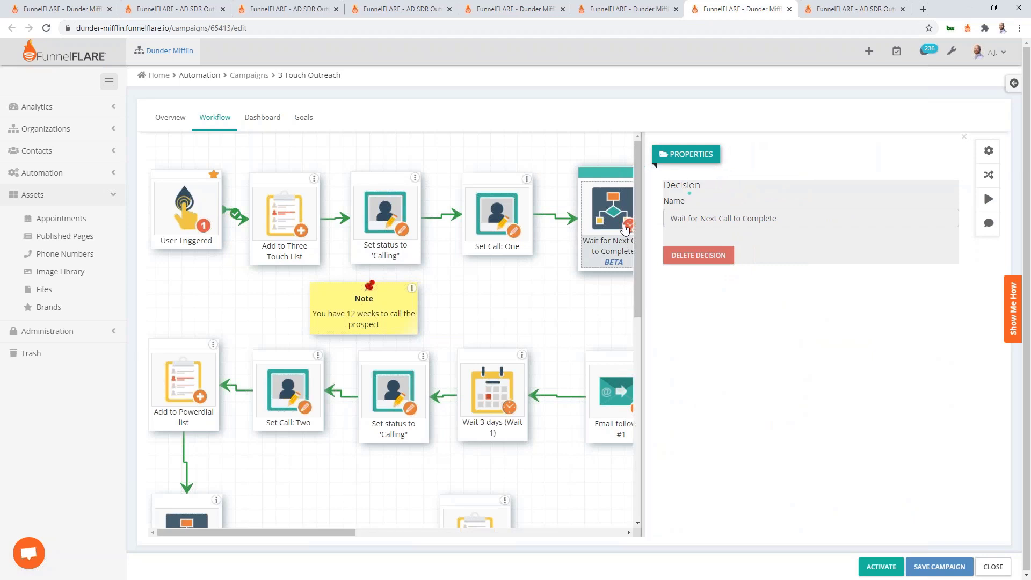
pyautogui.scroll(-5, 712, 334)
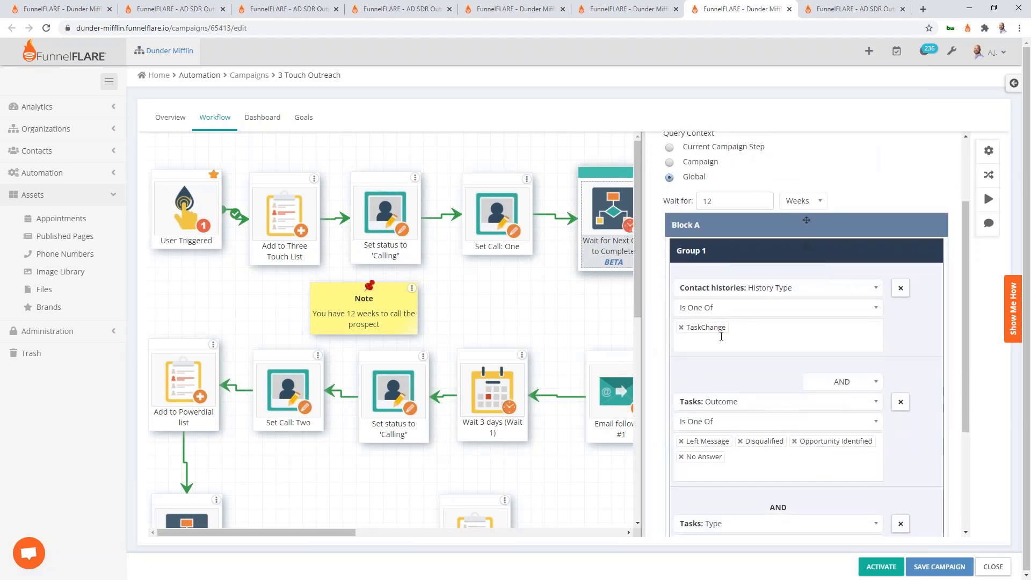
pyautogui.scroll(2, 708, 418)
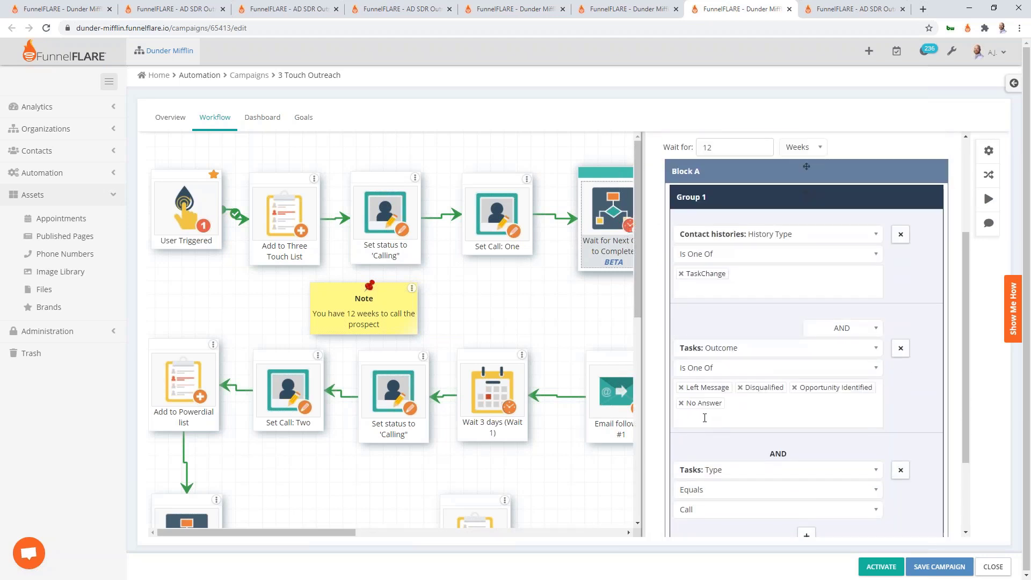
pyautogui.click(607, 320)
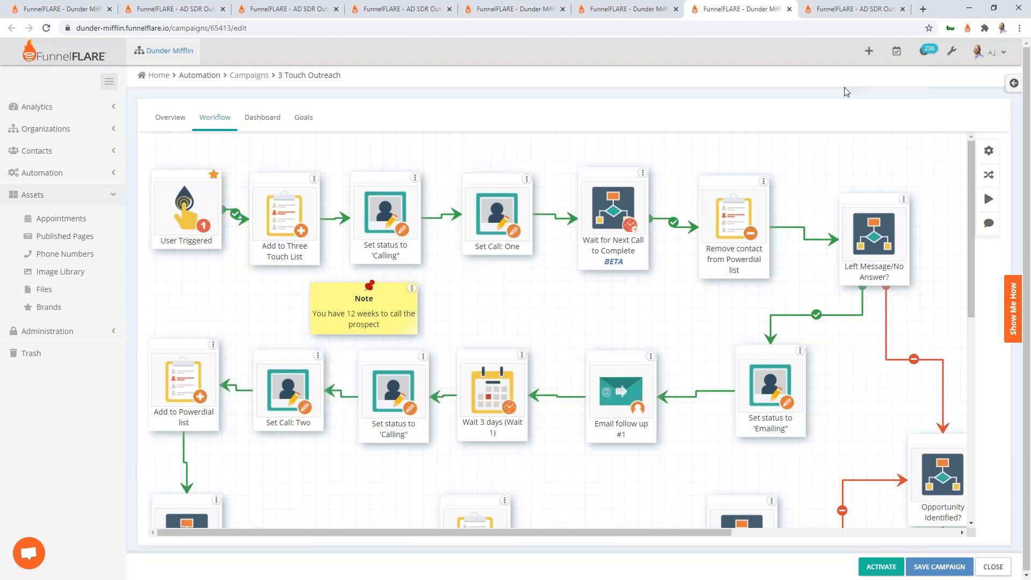
# Start a FunnelFLARE Power Dialer session on the Three Touch List
pyautogui.click(968, 28)
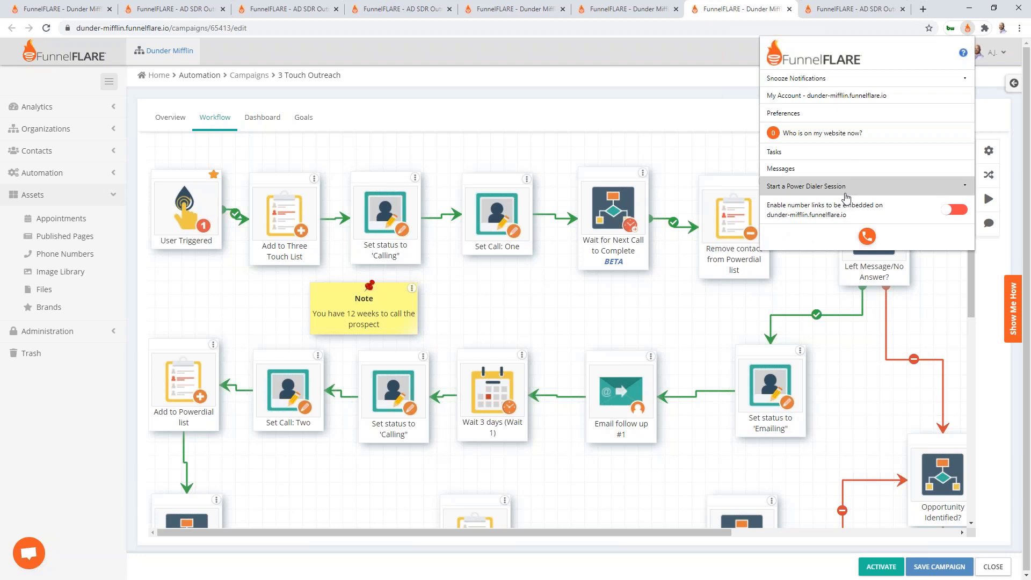
pyautogui.click(846, 187)
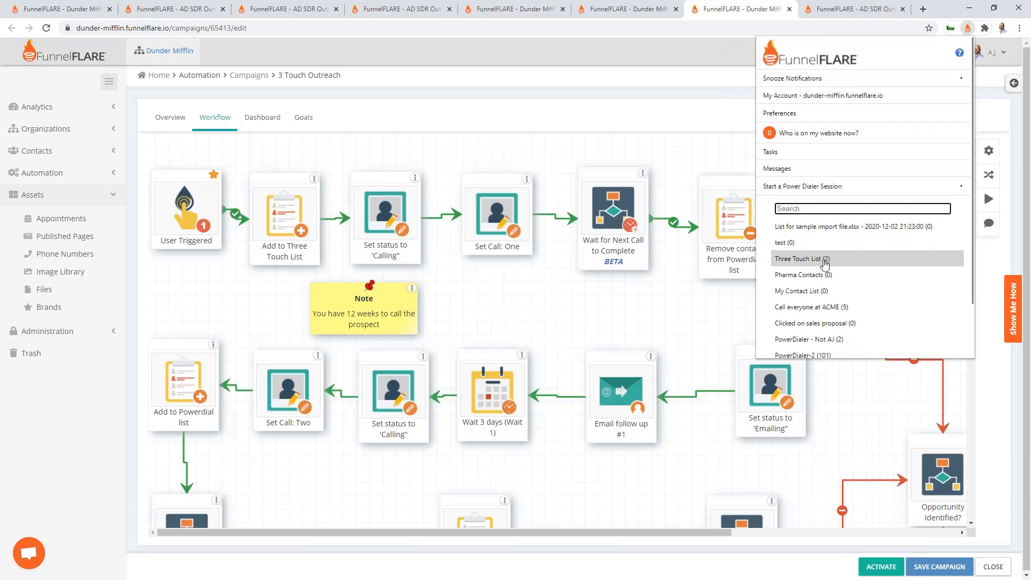
pyautogui.click(841, 259)
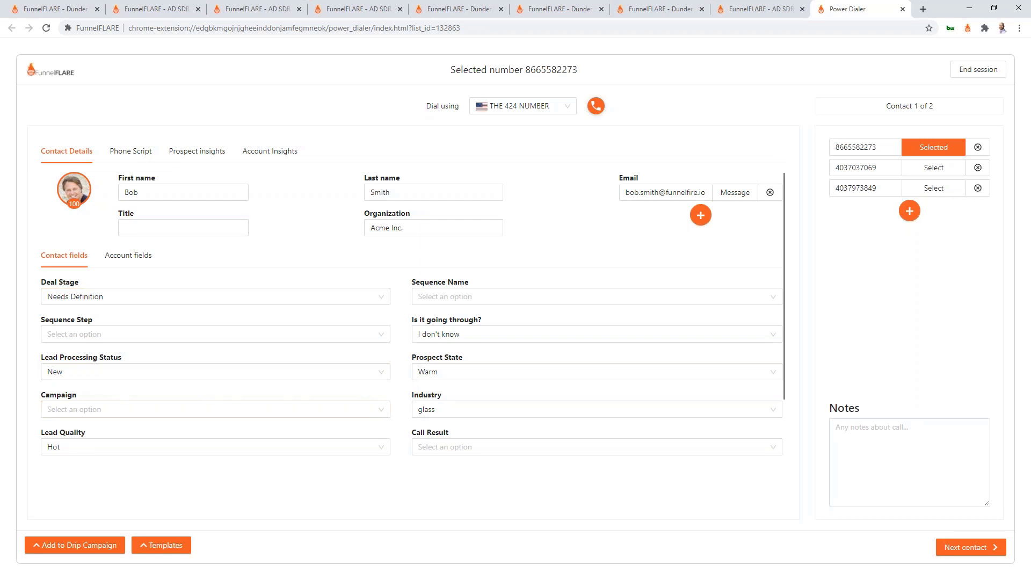
# Review the phone script and prospect insights, advance to contact 2 of 2, and return to the workflow
pyautogui.click(120, 152)
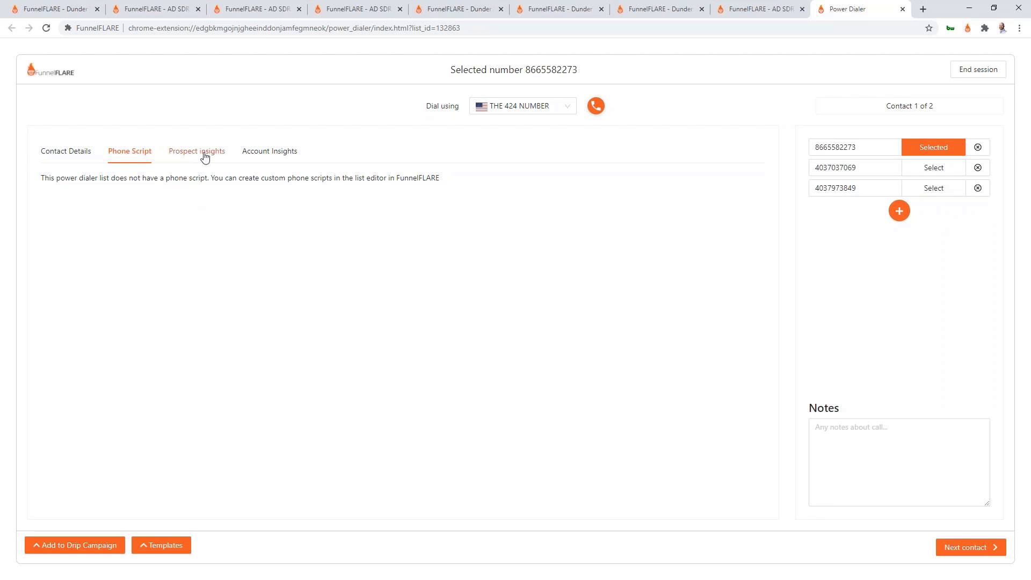
pyautogui.click(203, 156)
pyautogui.click(77, 156)
pyautogui.click(128, 152)
pyautogui.click(70, 153)
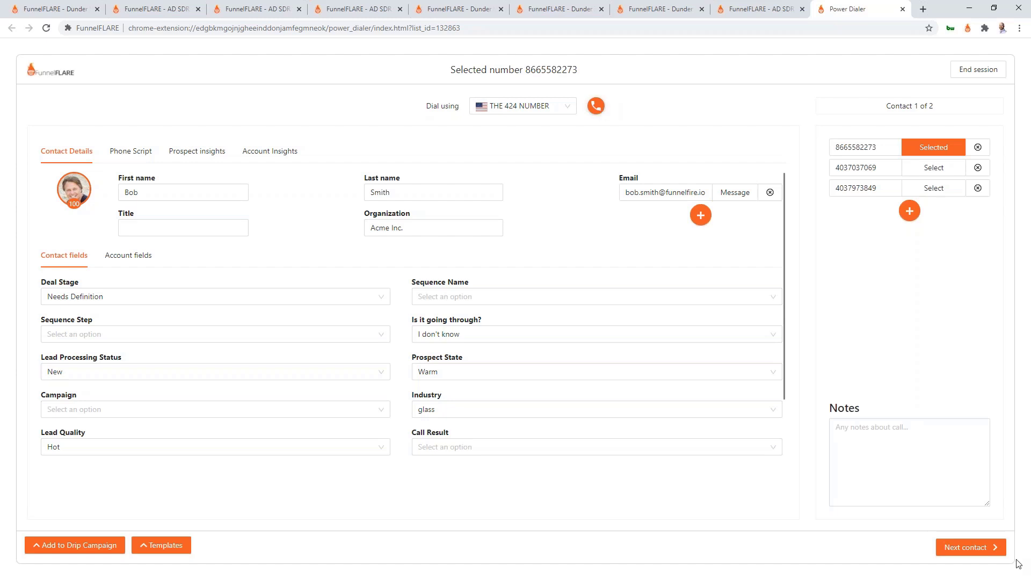
pyautogui.click(965, 548)
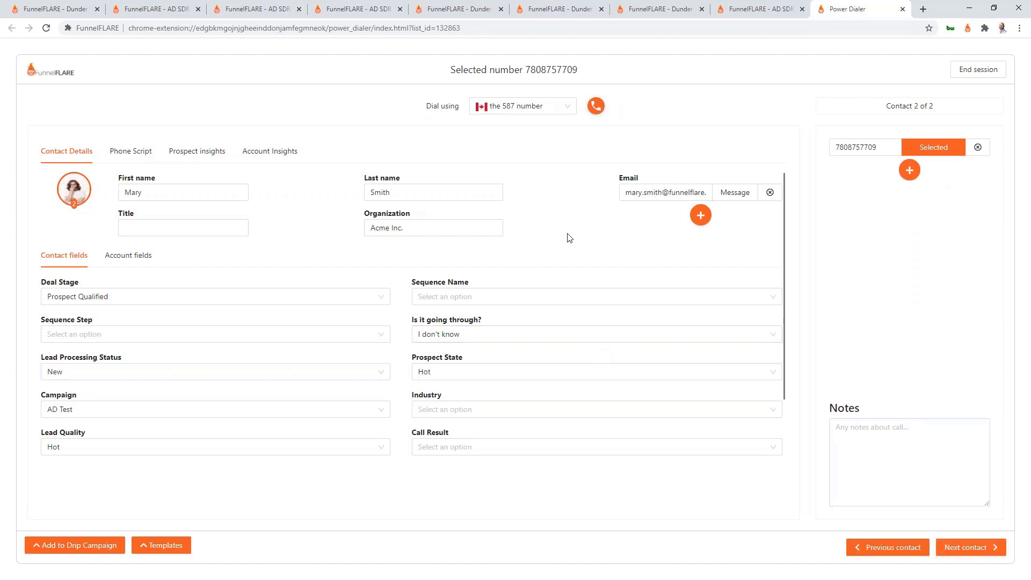
pyautogui.click(676, 7)
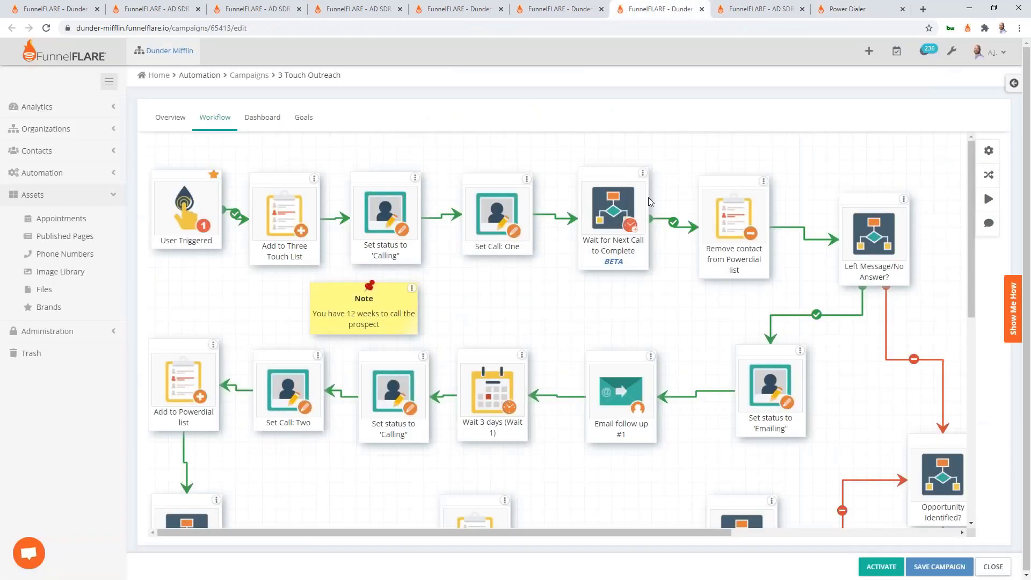
pyautogui.click(610, 223)
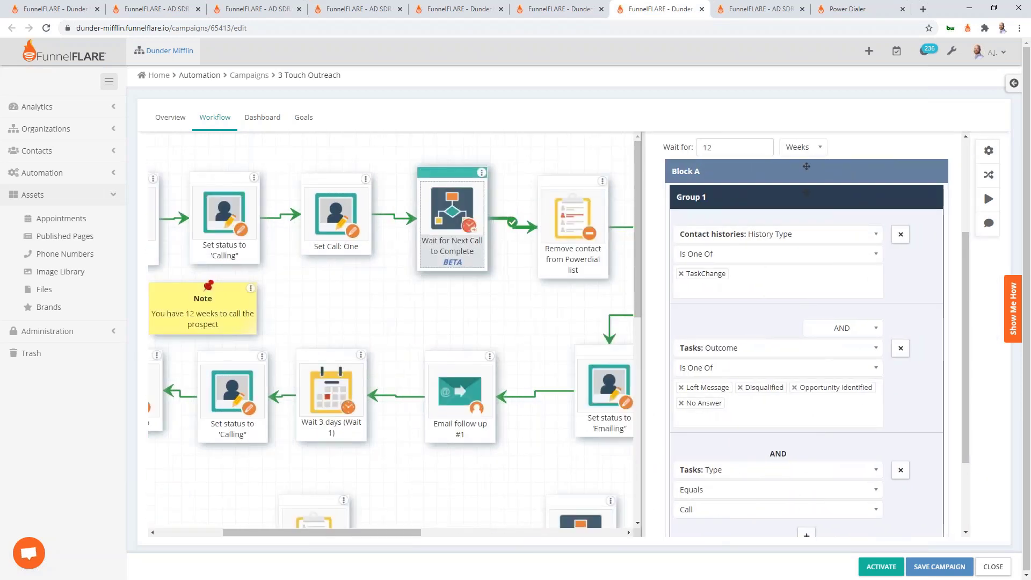
pyautogui.click(473, 236)
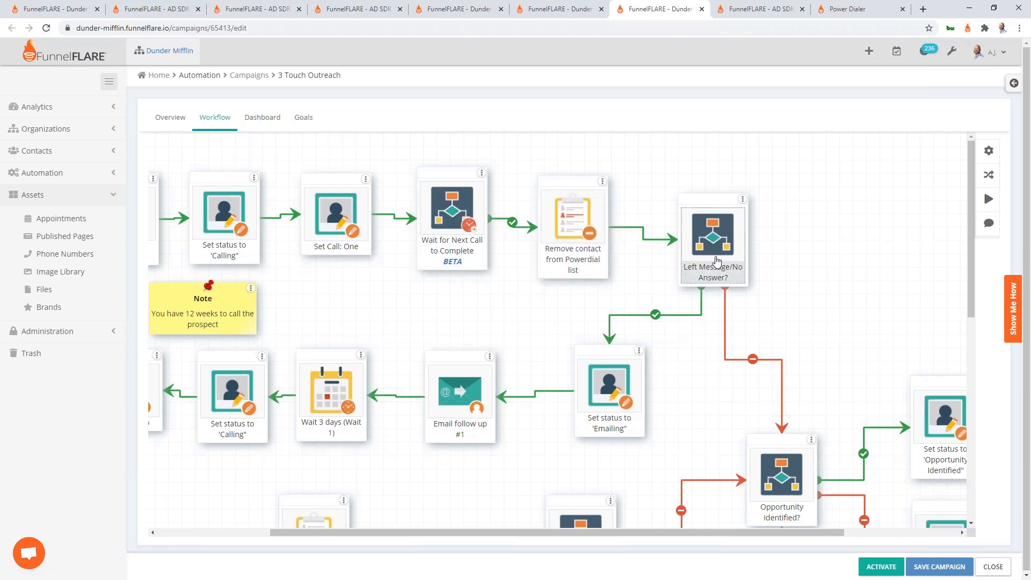
pyautogui.moveTo(714, 260); pyautogui.dragTo(563, 245)
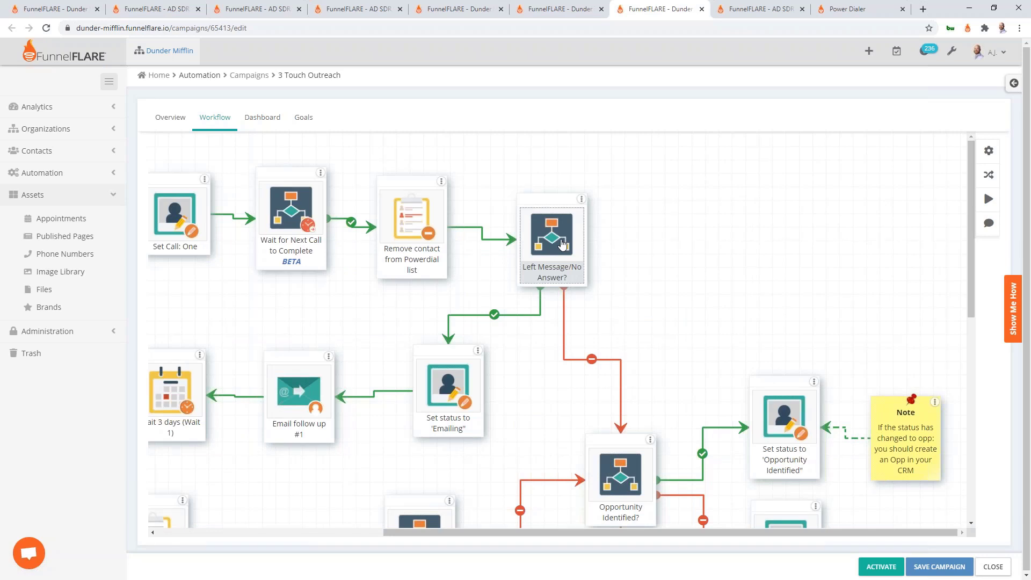
pyautogui.scroll(-1, 563, 244)
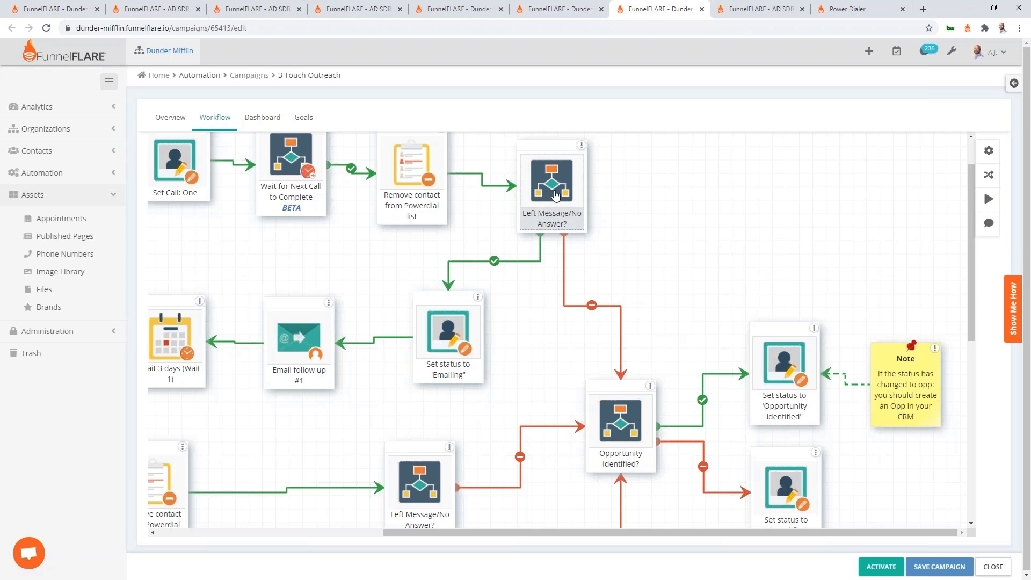
pyautogui.scroll(-2, 545, 208)
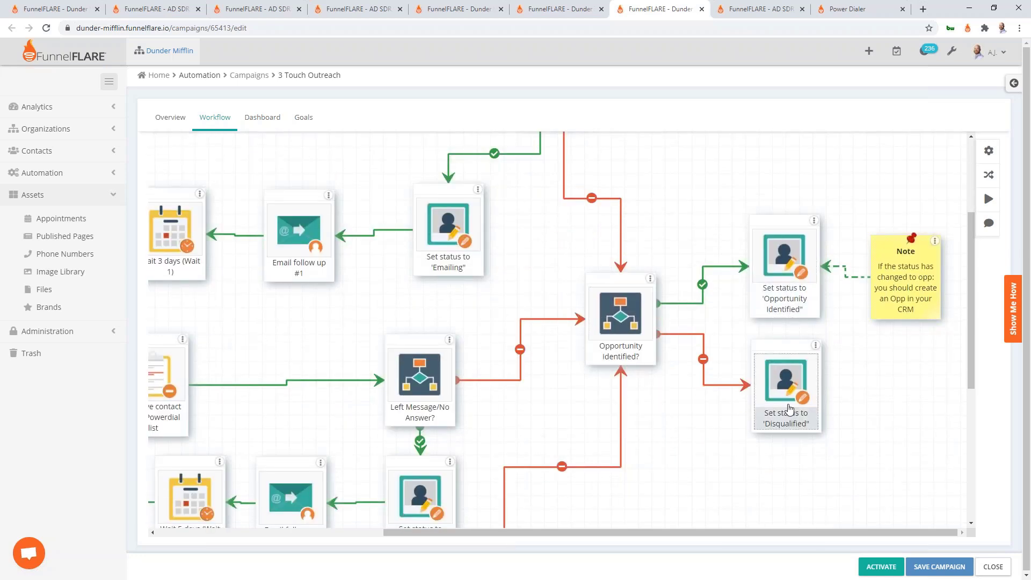
pyautogui.click(619, 309)
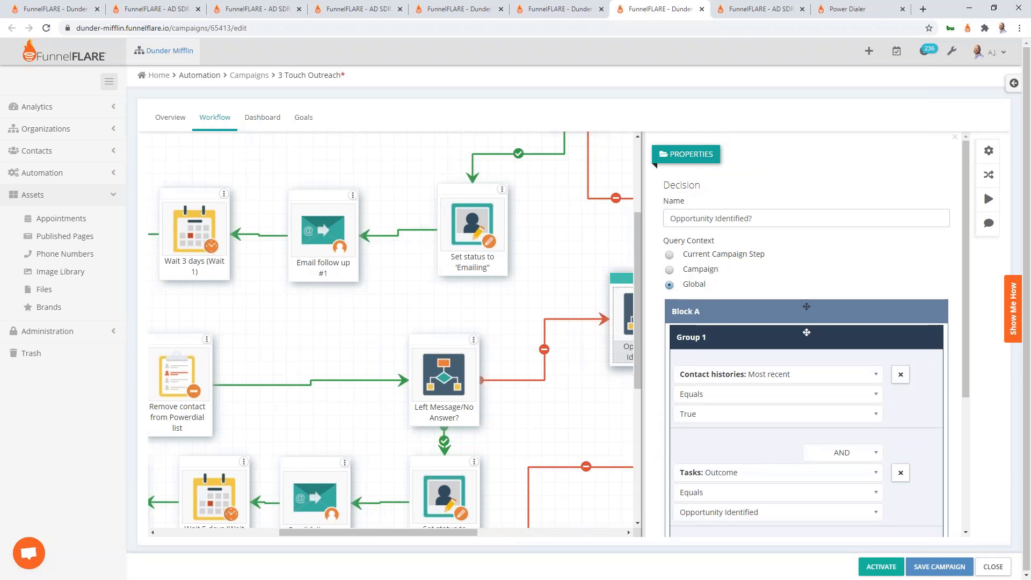
pyautogui.scroll(-3, 713, 328)
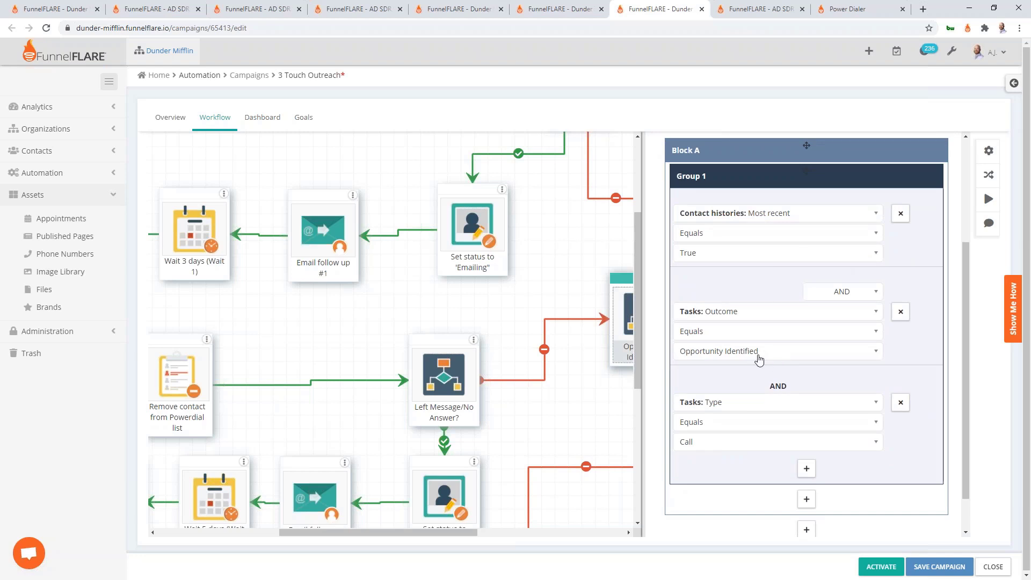
pyautogui.click(582, 232)
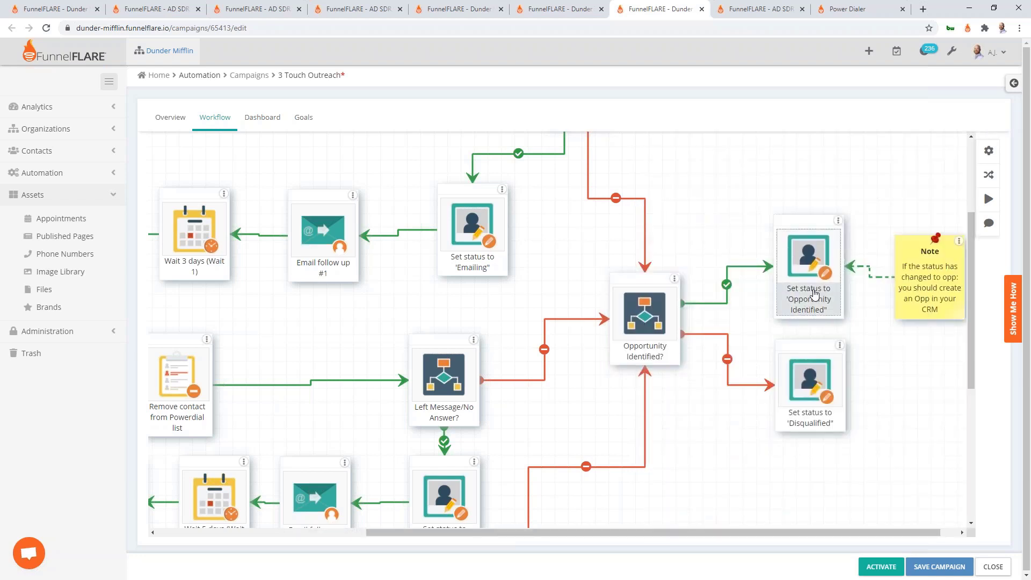
pyautogui.hscroll(1, 794, 221)
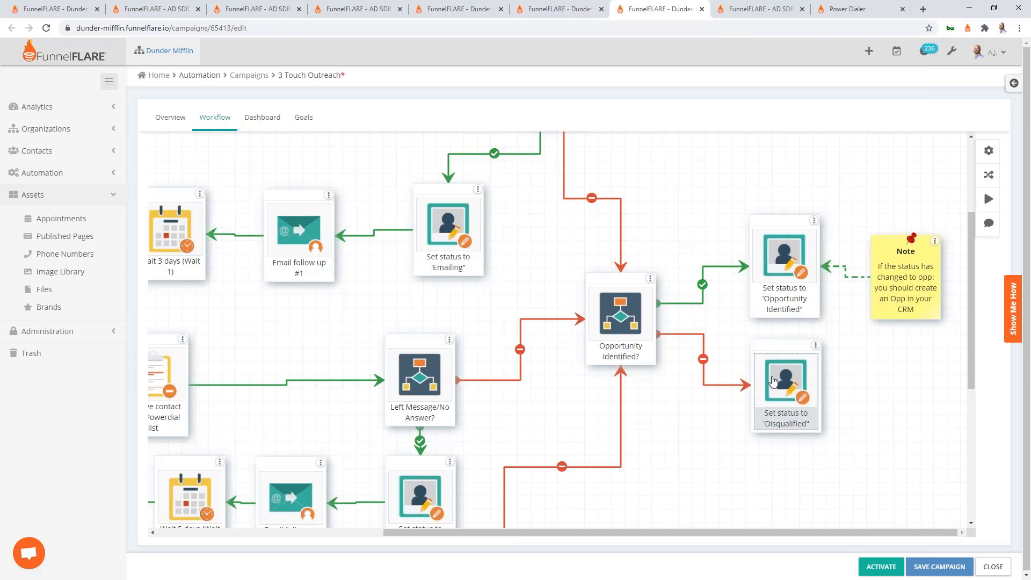
pyautogui.scroll(3, 530, 204)
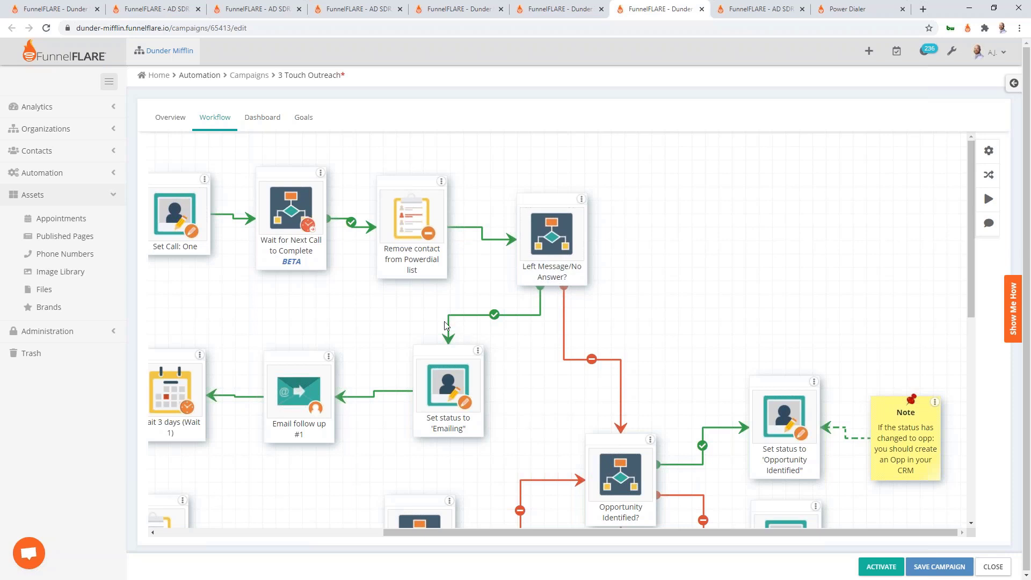
pyautogui.scroll(-2, 483, 279)
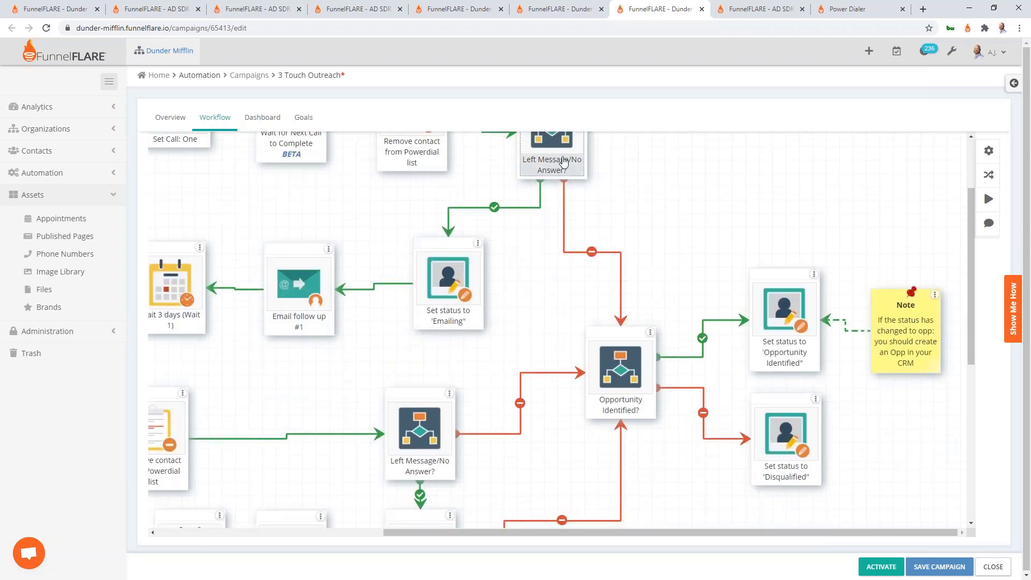
pyautogui.scroll(1, 564, 190)
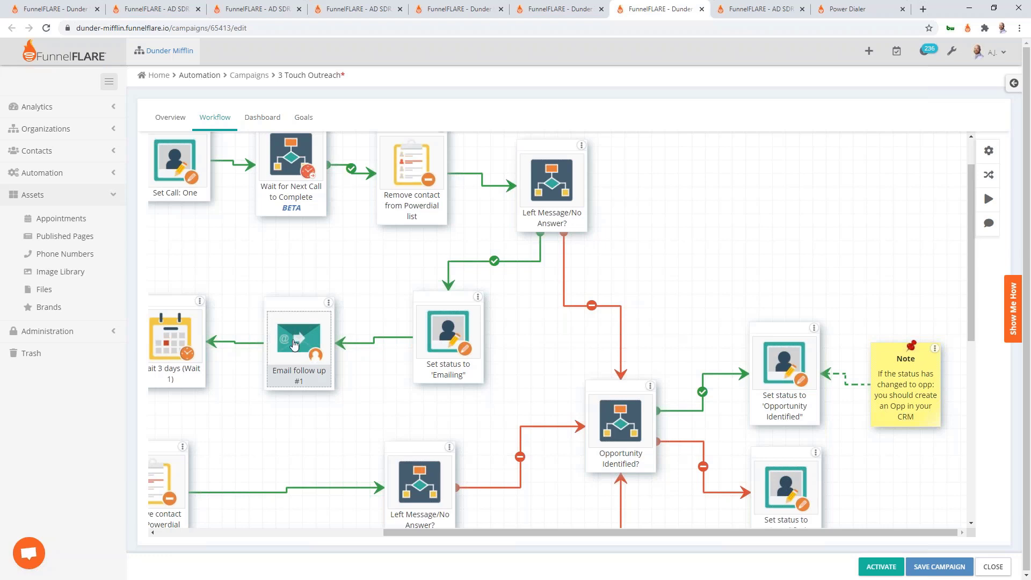
pyautogui.hscroll(-5, 295, 345)
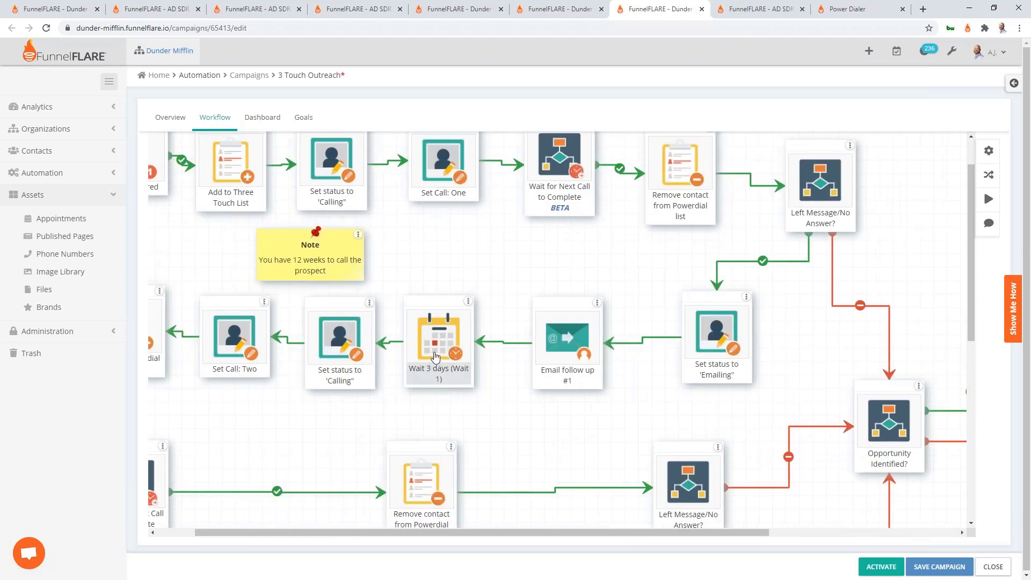
pyautogui.hscroll(-1, 435, 357)
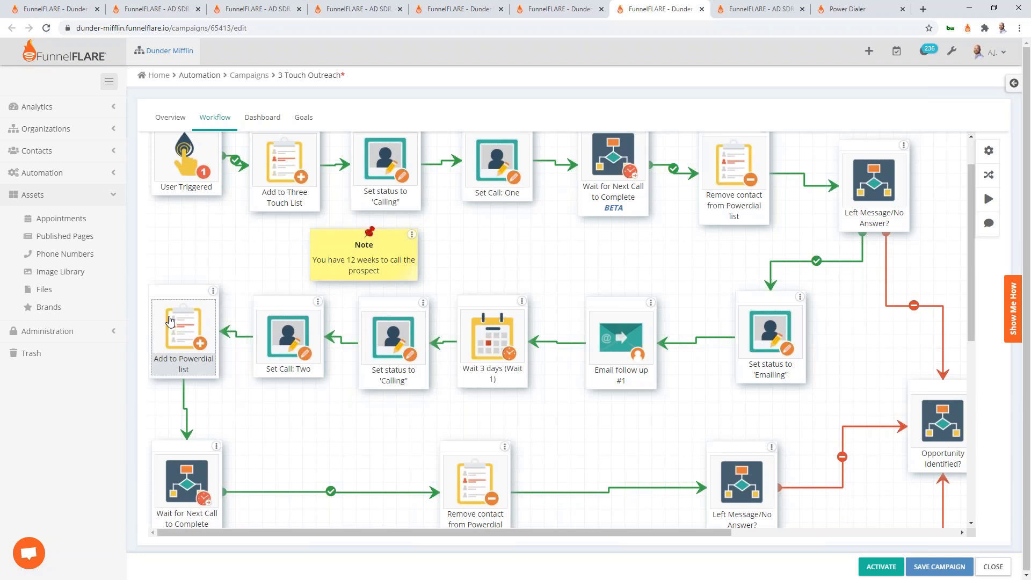
pyautogui.scroll(-2, 172, 323)
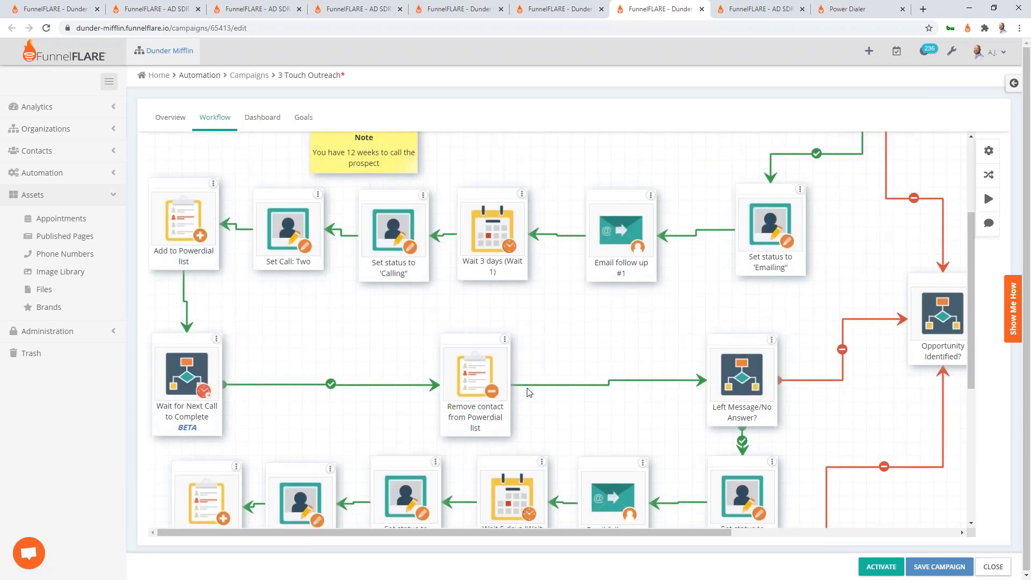
pyautogui.hscroll(3, 529, 392)
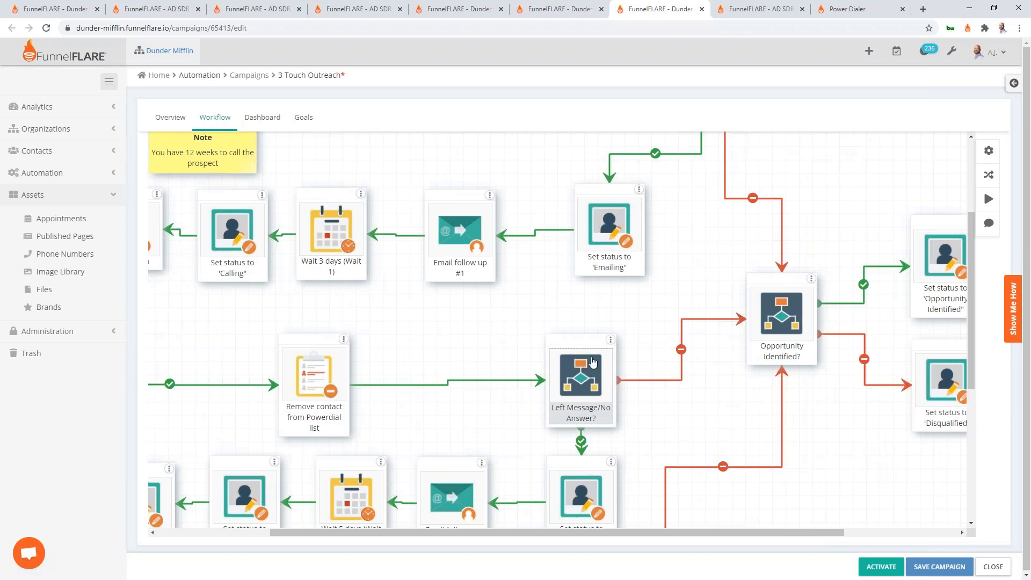
pyautogui.scroll(-1, 593, 362)
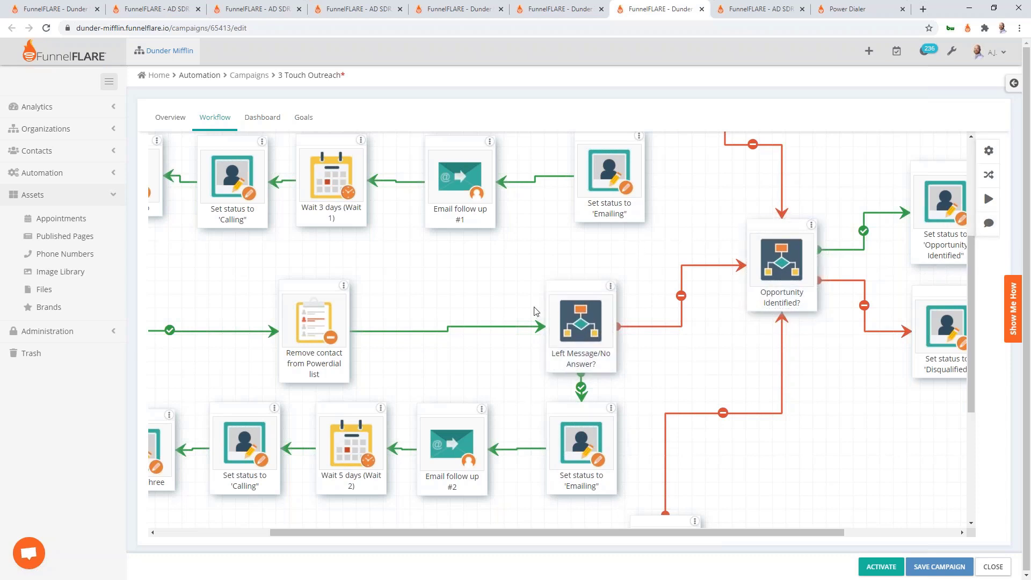
pyautogui.scroll(-3, 510, 311)
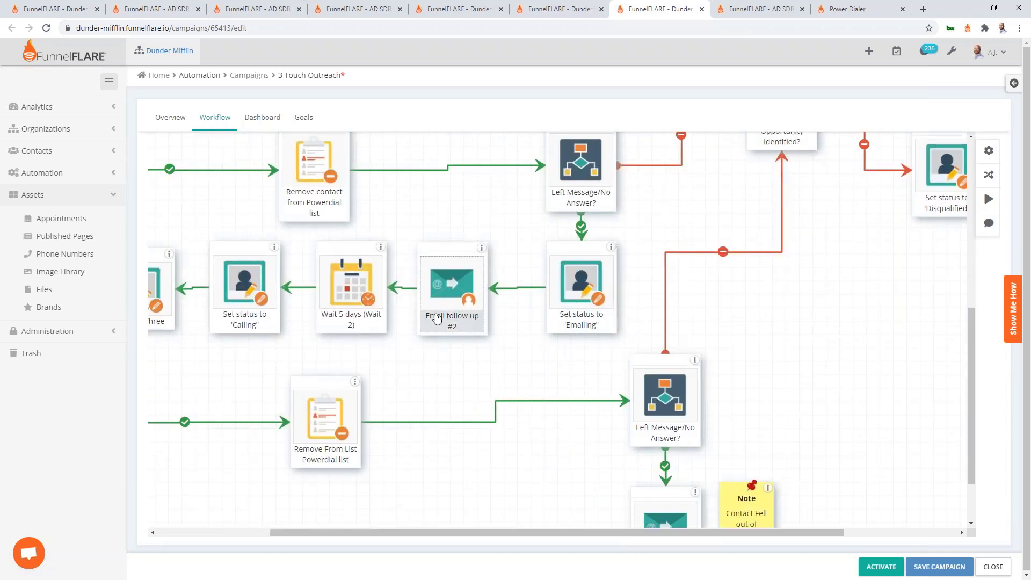
pyautogui.hscroll(-3, 471, 312)
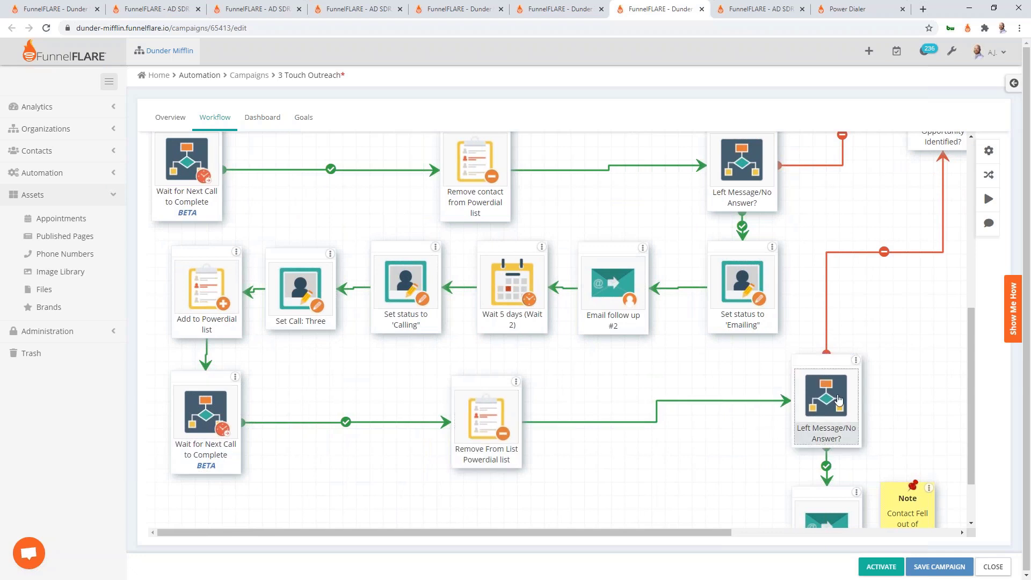
pyautogui.hscroll(2, 693, 433)
pyautogui.scroll(-2, 693, 434)
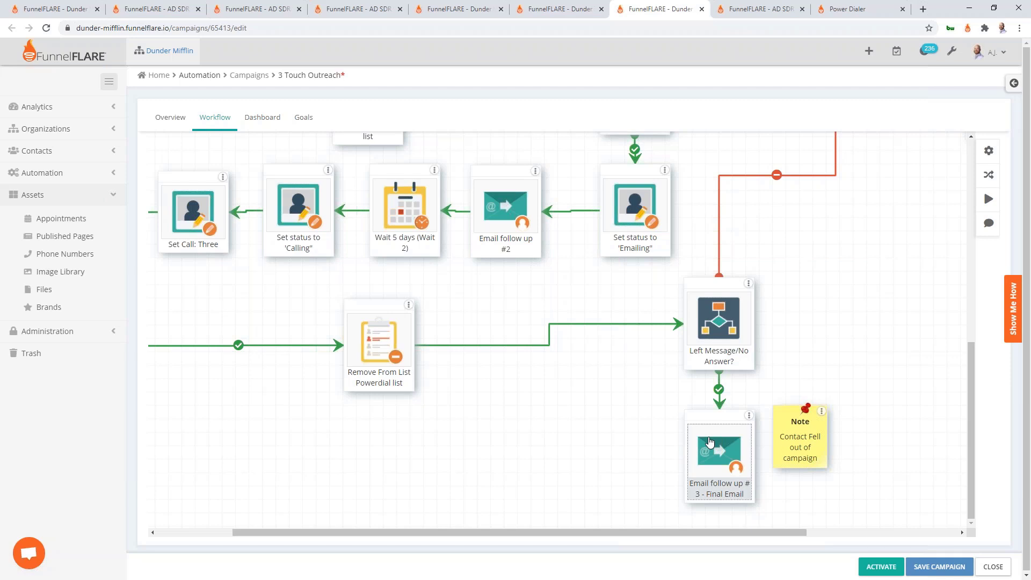
pyautogui.scroll(8, 549, 310)
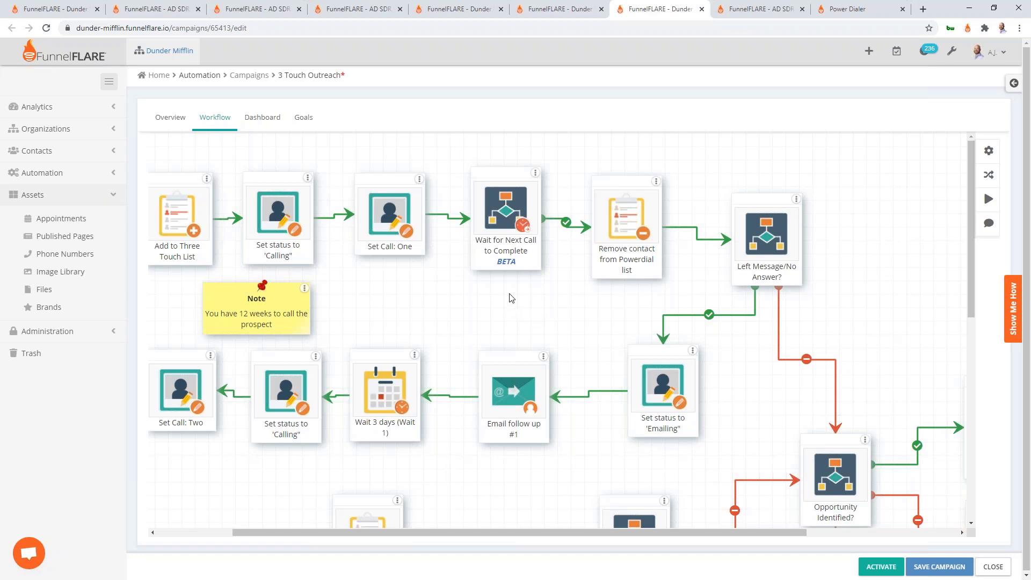
# In the Agency Lunch and Learn campaign, check that the LN First Connection task is due in 3 days
pyautogui.click(749, 16)
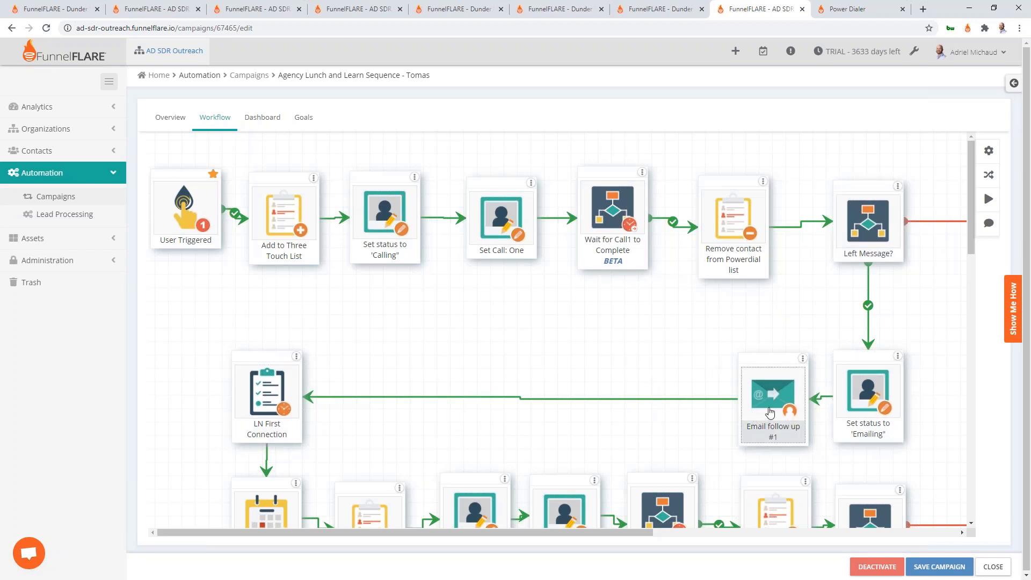
pyautogui.click(273, 413)
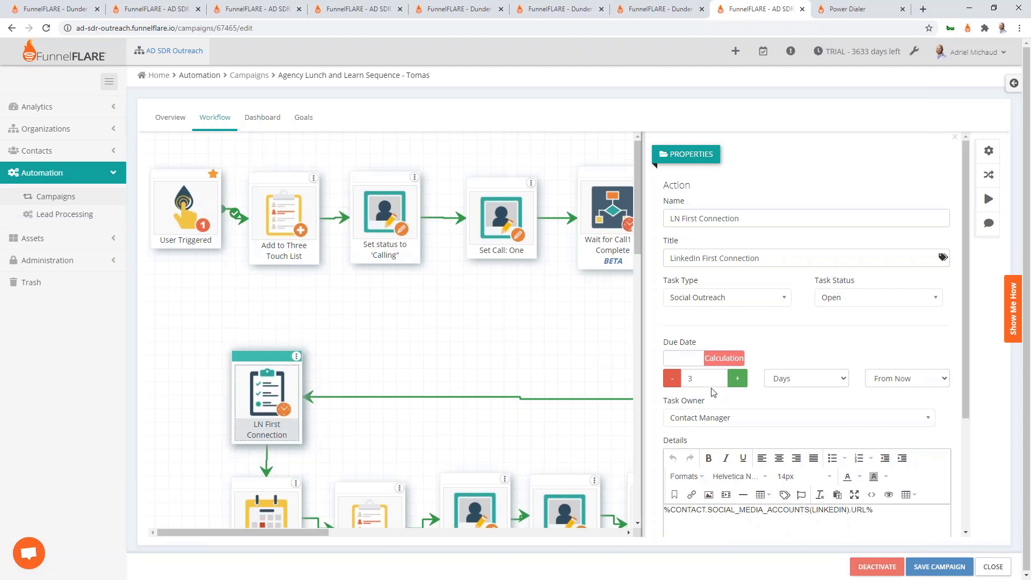
pyautogui.moveTo(711, 382); pyautogui.dragTo(651, 378)
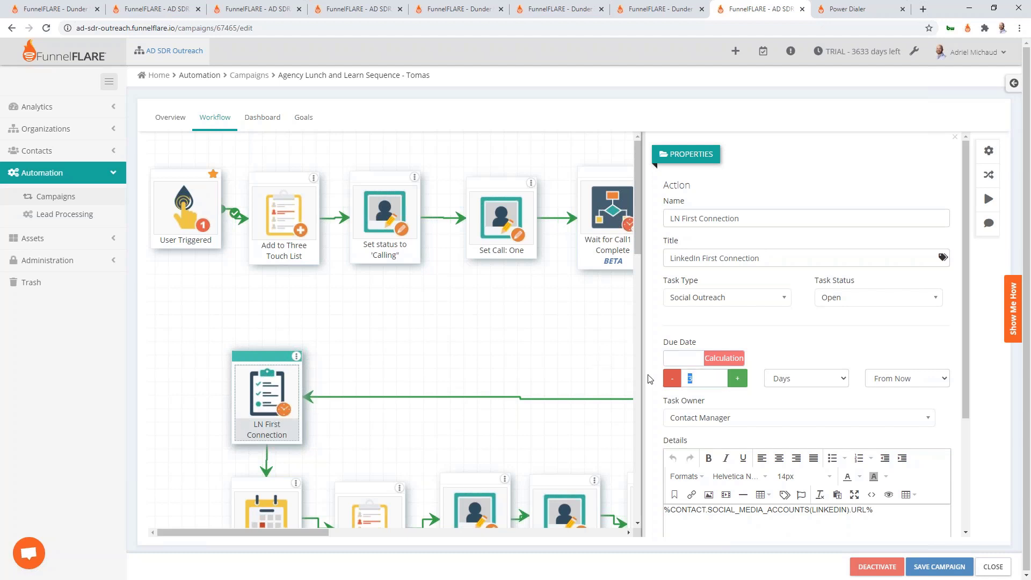
pyautogui.click(555, 365)
# Select the Left Message? decision, then scroll down to Email follow up #5 - Final Email and Tag as LnL Complete
pyautogui.scroll(-3, 554, 365)
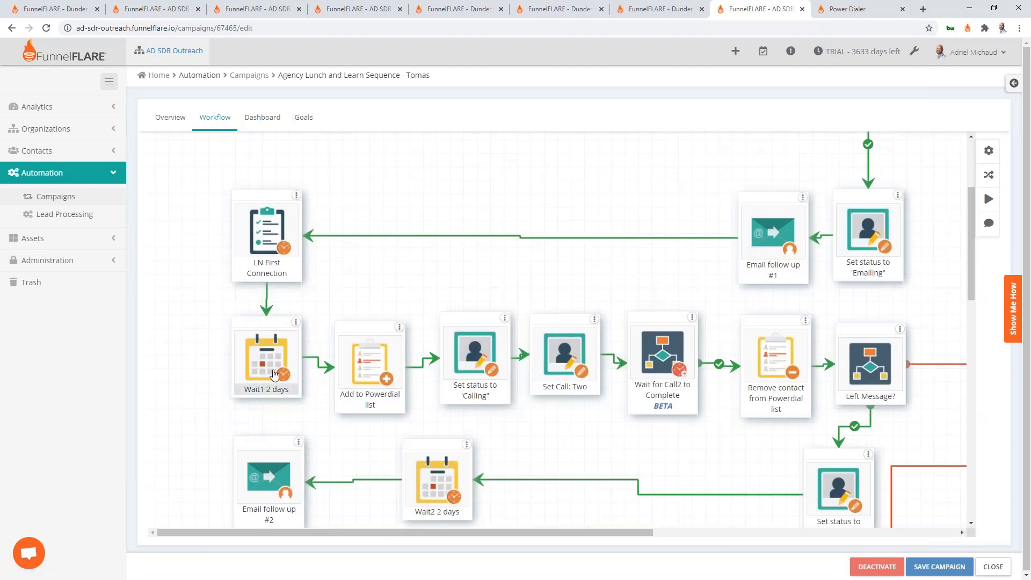
pyautogui.click(849, 367)
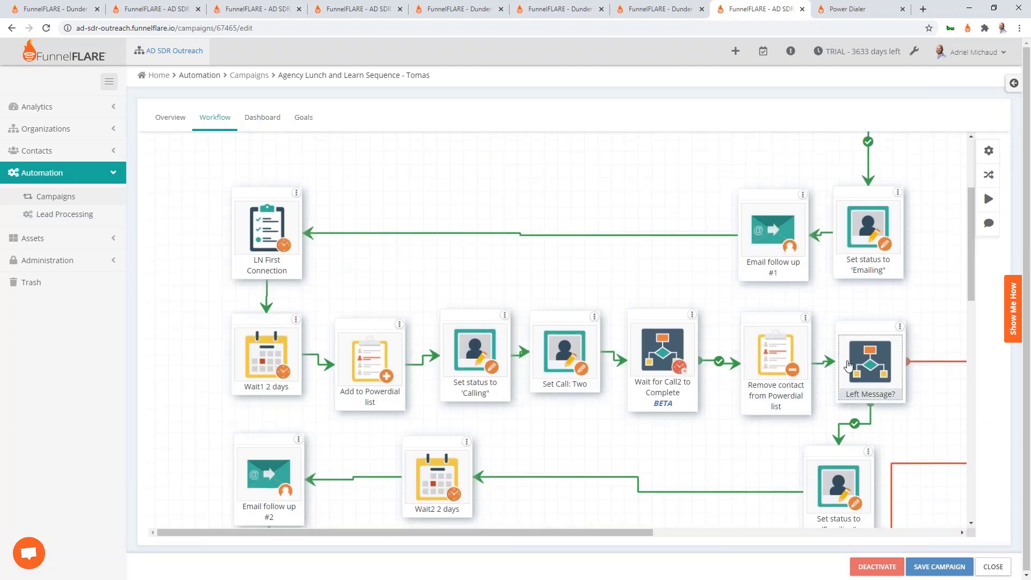
pyautogui.scroll(-3, 848, 367)
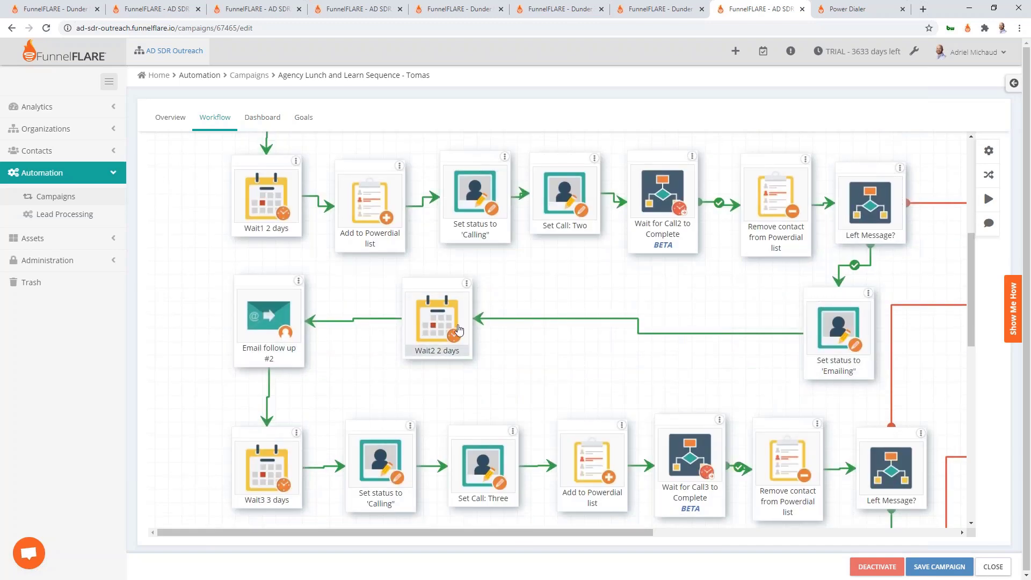
pyautogui.scroll(-2, 693, 425)
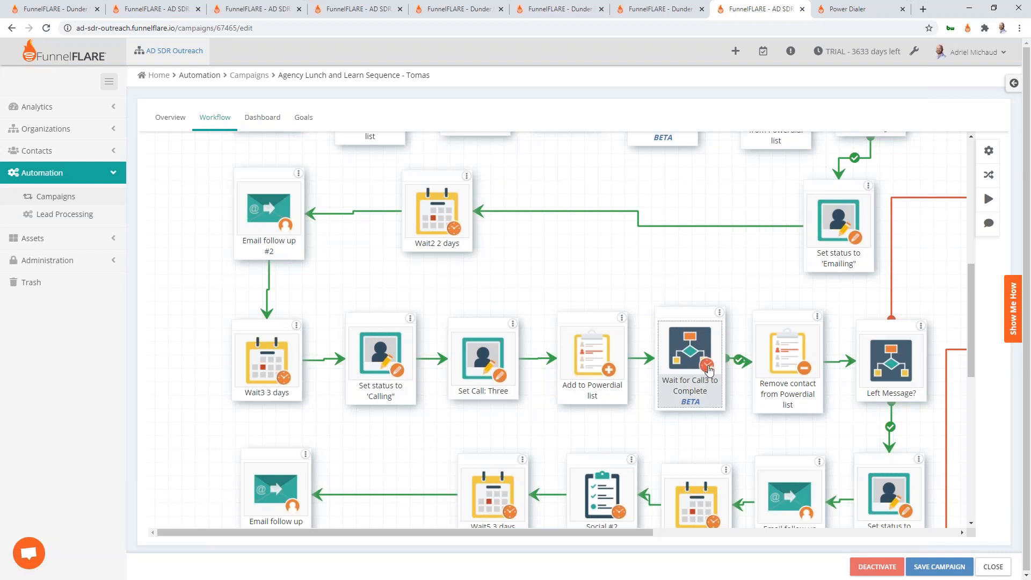
pyautogui.scroll(-3, 707, 369)
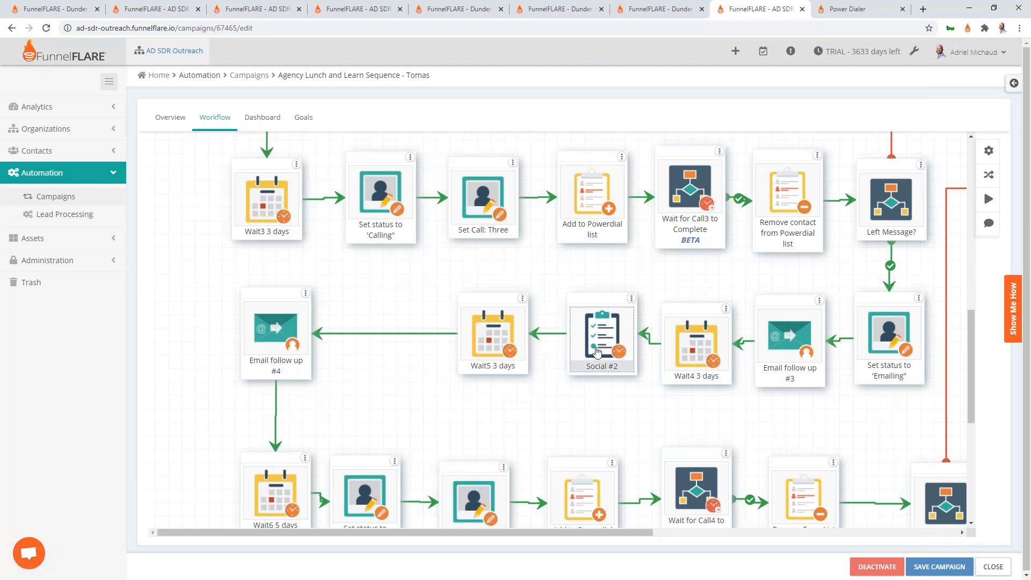
pyautogui.scroll(-2, 617, 350)
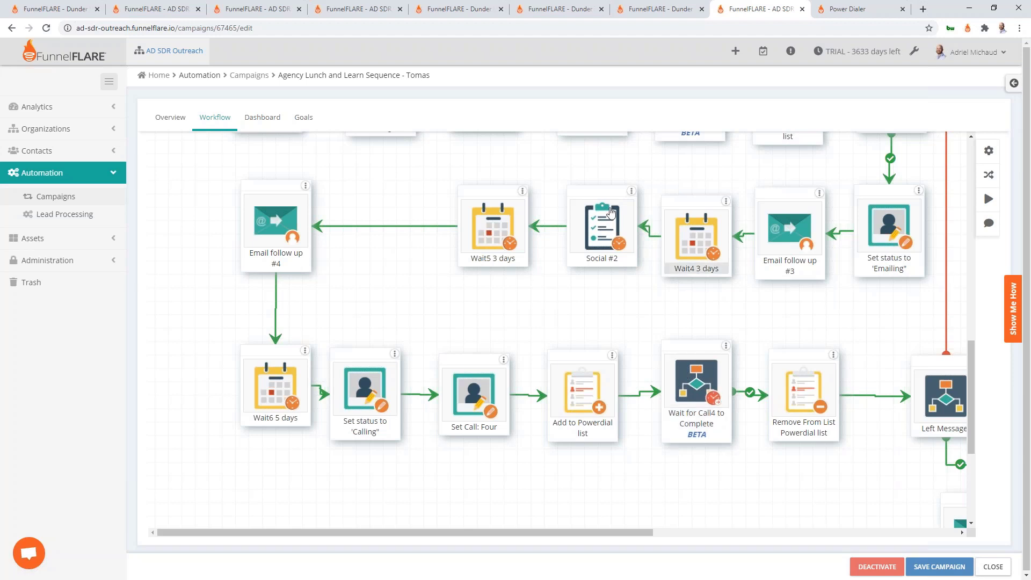
pyautogui.scroll(-3, 445, 379)
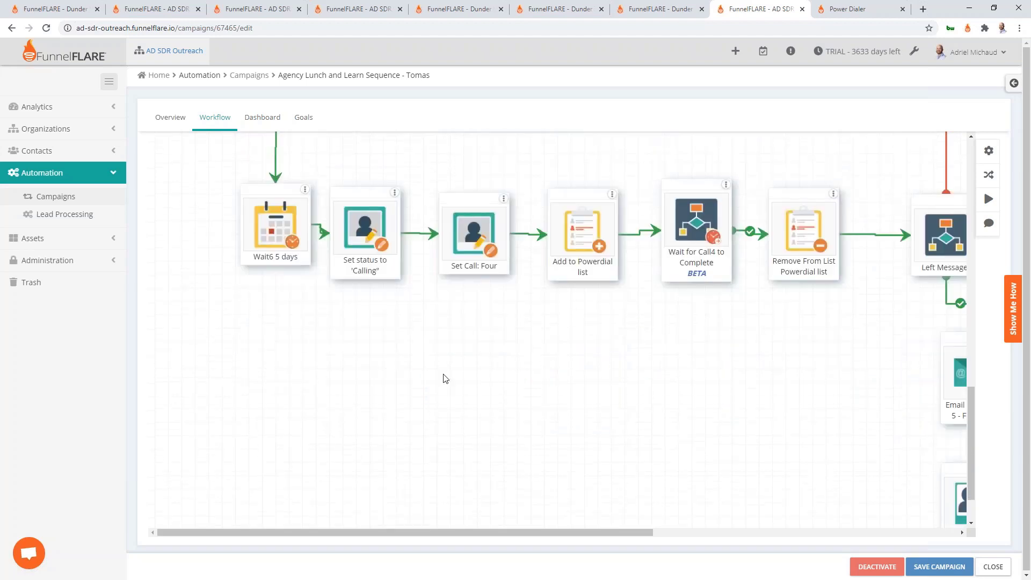
pyautogui.hscroll(5, 740, 398)
pyautogui.scroll(-1, 840, 405)
pyautogui.scroll(-1, 839, 404)
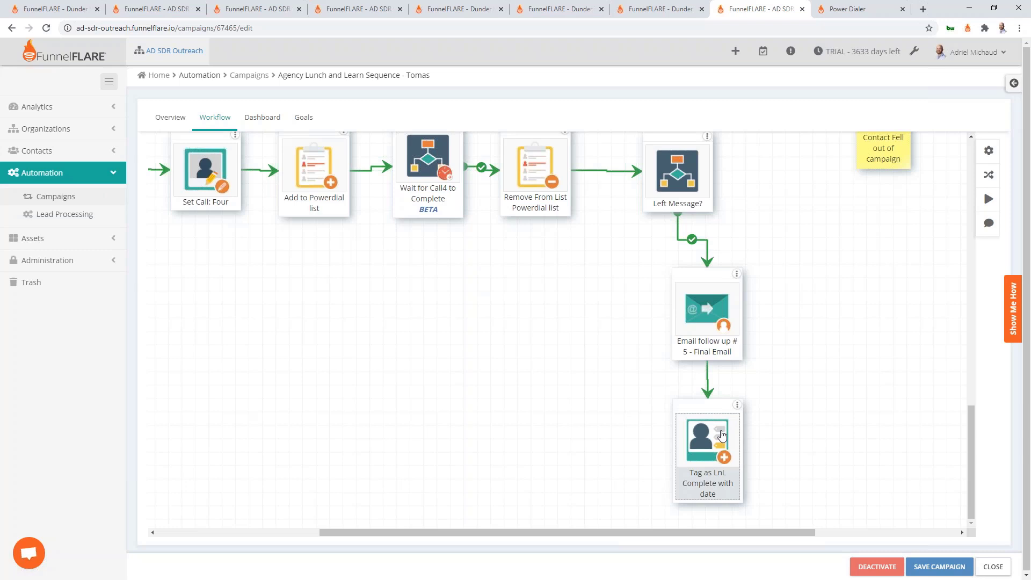
pyautogui.scroll(1, 880, 371)
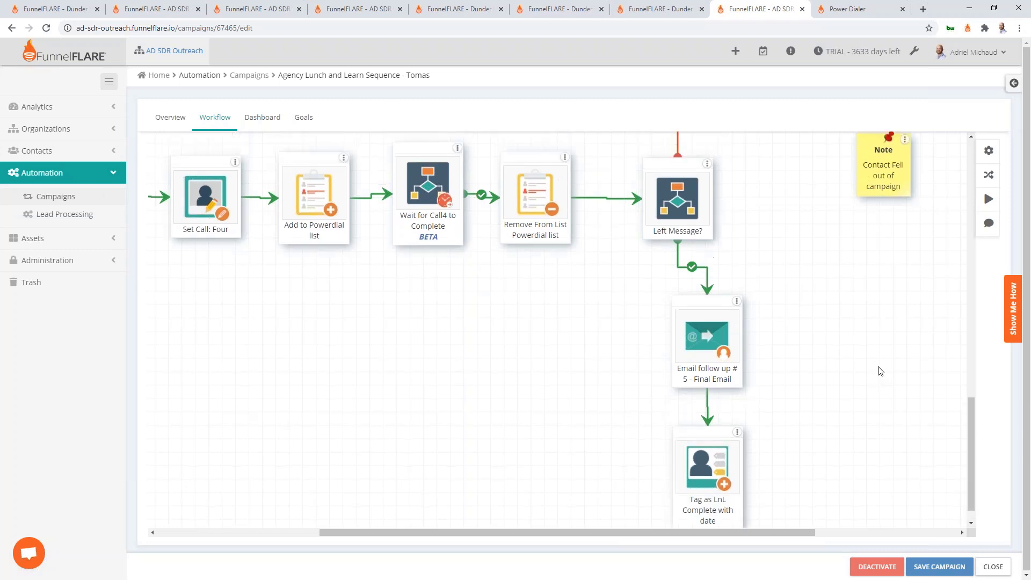
pyautogui.scroll(10, 829, 380)
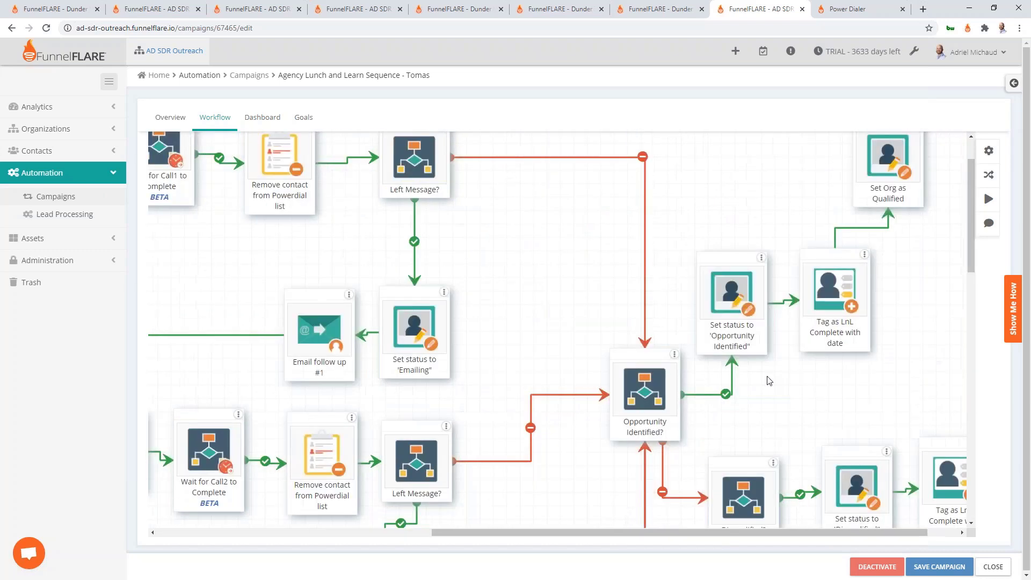
pyautogui.hscroll(2, 784, 378)
pyautogui.scroll(-2, 874, 354)
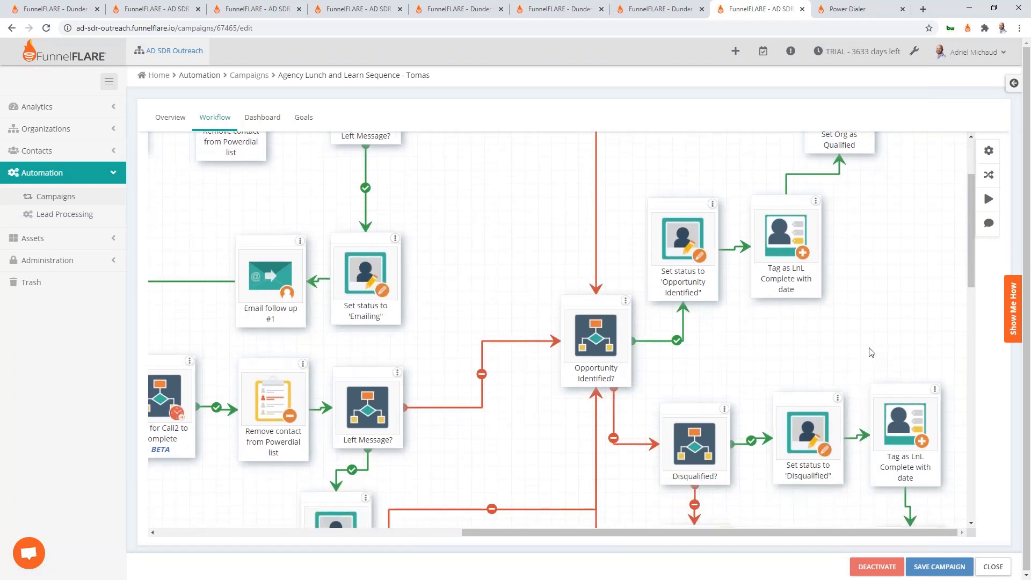
pyautogui.scroll(2, 864, 353)
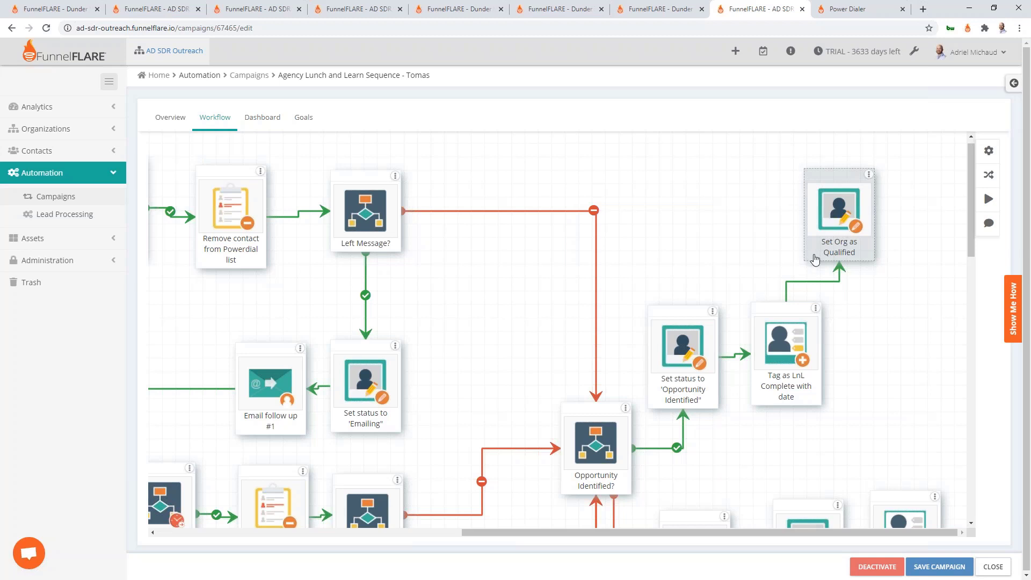
pyautogui.scroll(-4, 814, 258)
pyautogui.scroll(-1, 818, 251)
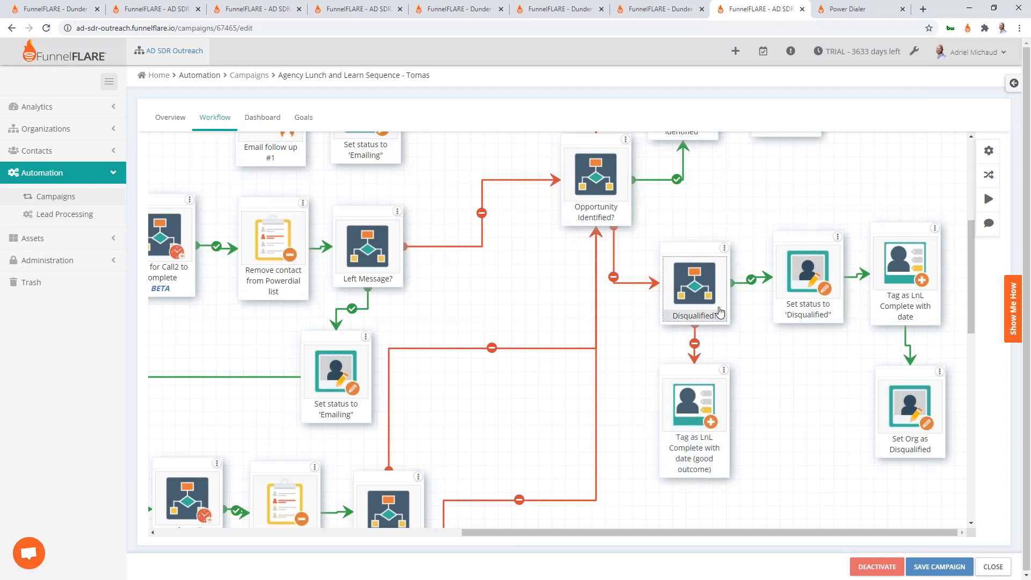
pyautogui.click(595, 177)
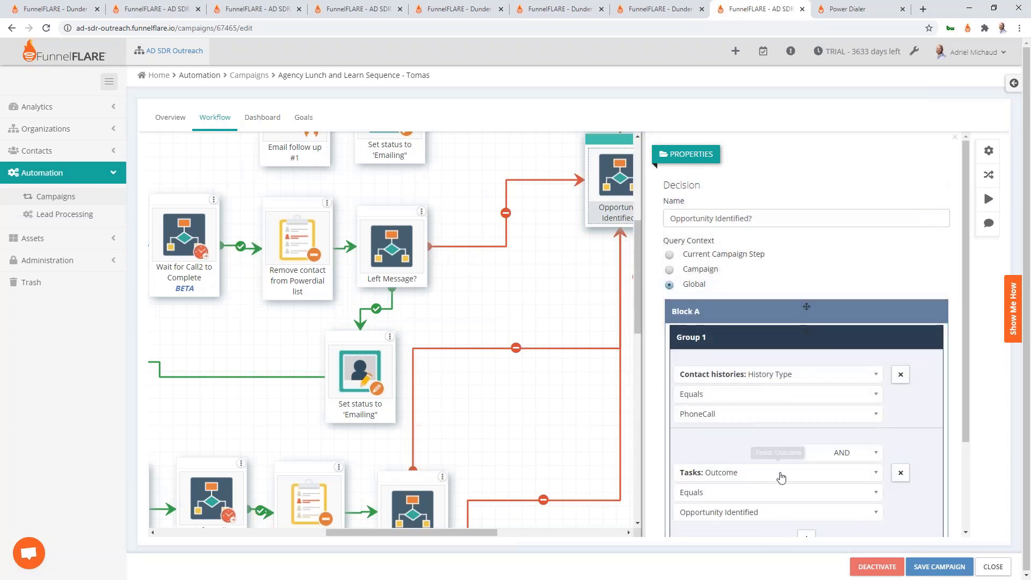
pyautogui.click(593, 294)
pyautogui.scroll(1, 593, 294)
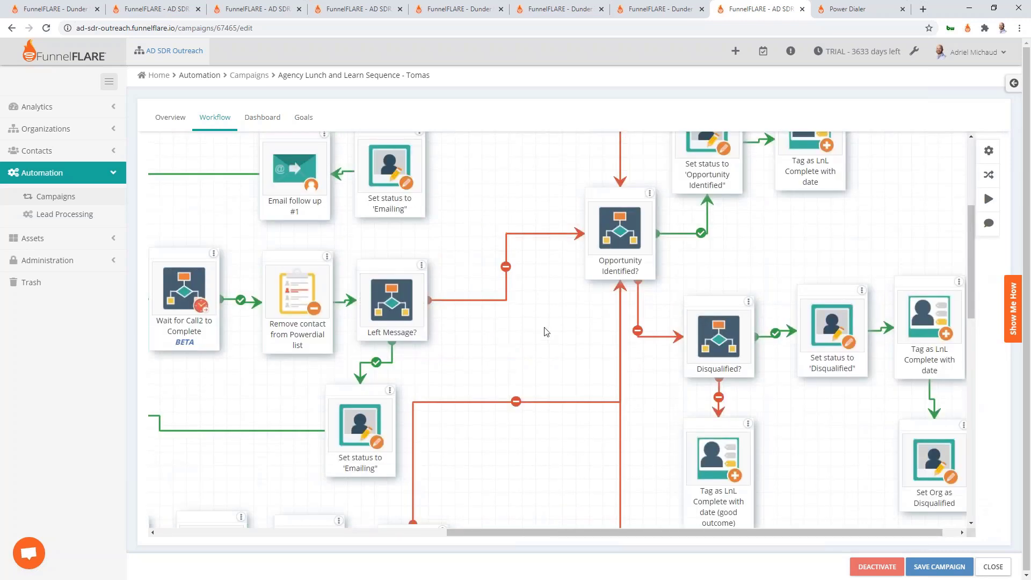
pyautogui.scroll(-3, 720, 323)
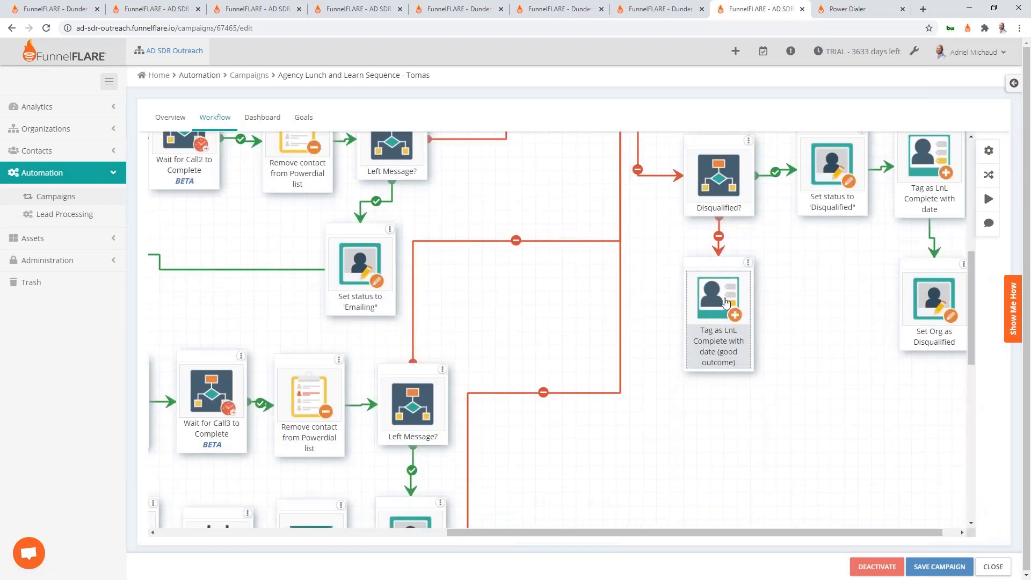
pyautogui.click(721, 327)
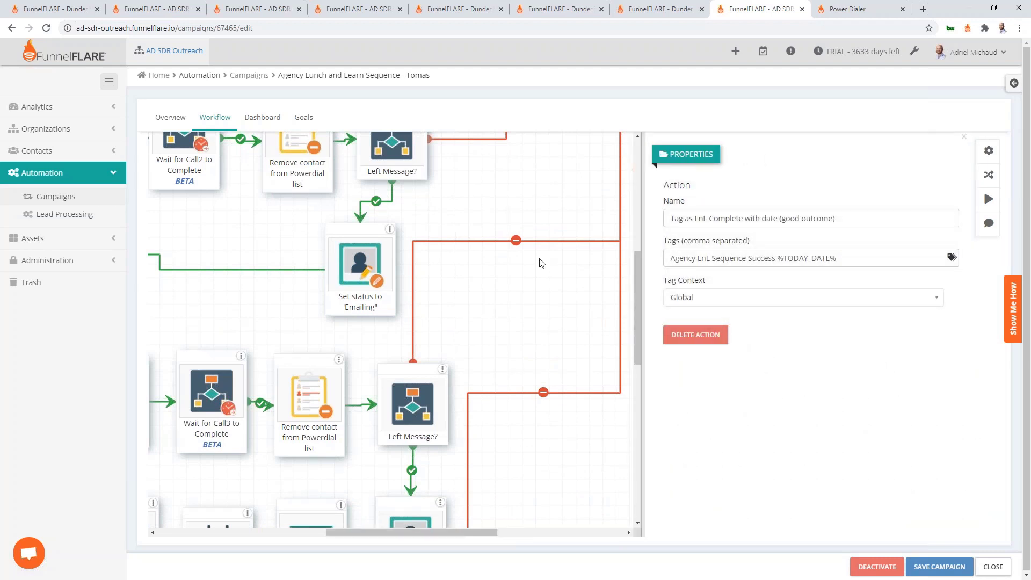
pyautogui.moveTo(840, 259); pyautogui.dragTo(777, 260)
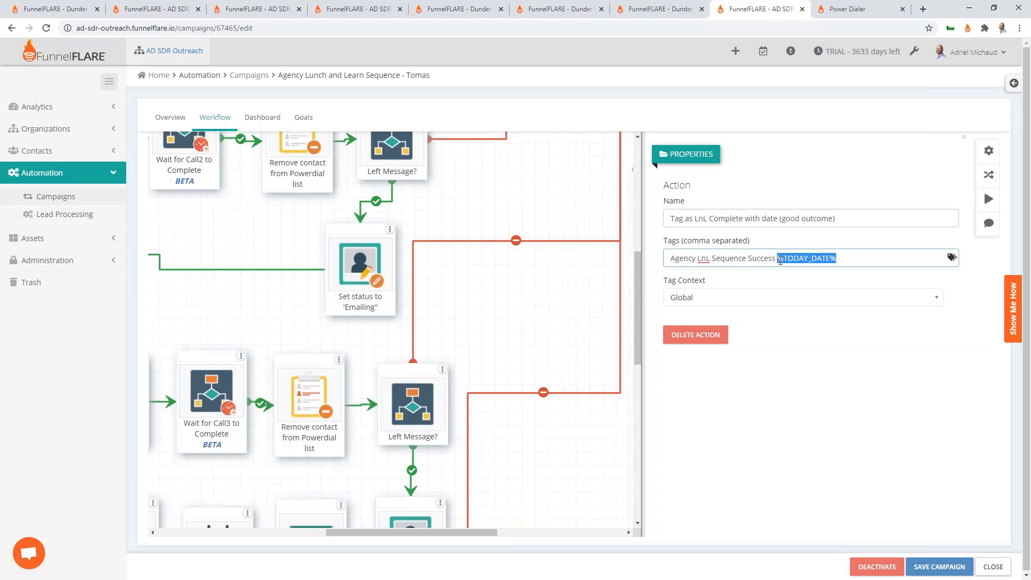
pyautogui.click(573, 298)
pyautogui.hscroll(1, 717, 317)
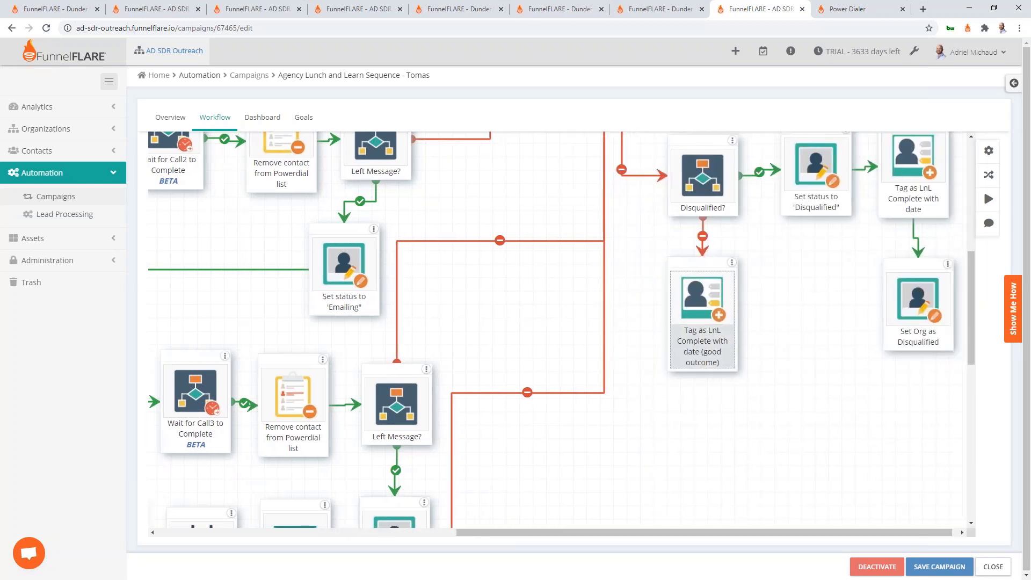
# Scroll the Lunch and Learn canvas back to the top-left and switch to the 3 Touch Outreach campaign
pyautogui.scroll(1, 832, 360)
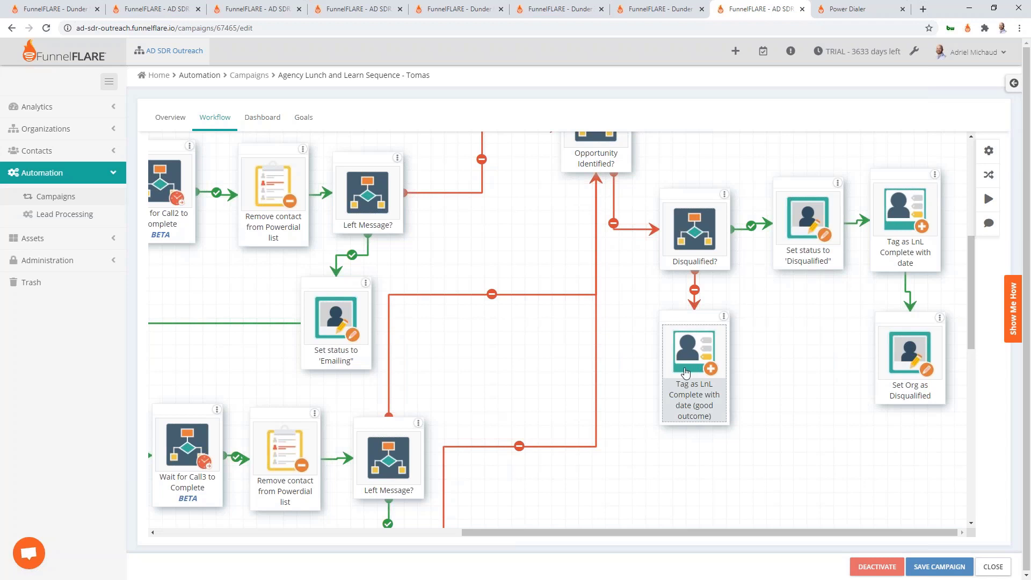
pyautogui.scroll(6, 686, 372)
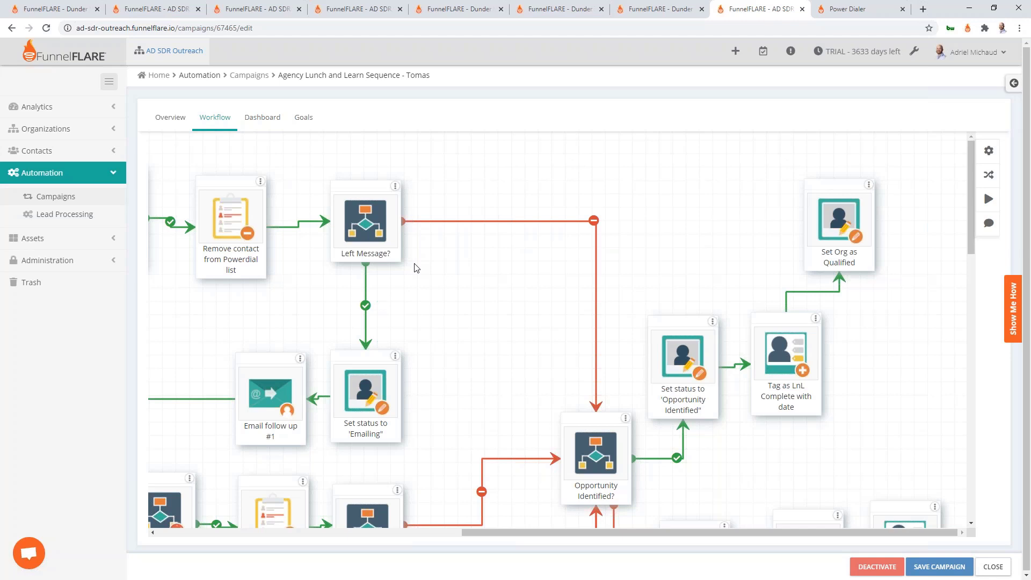
pyautogui.hscroll(-9, 416, 264)
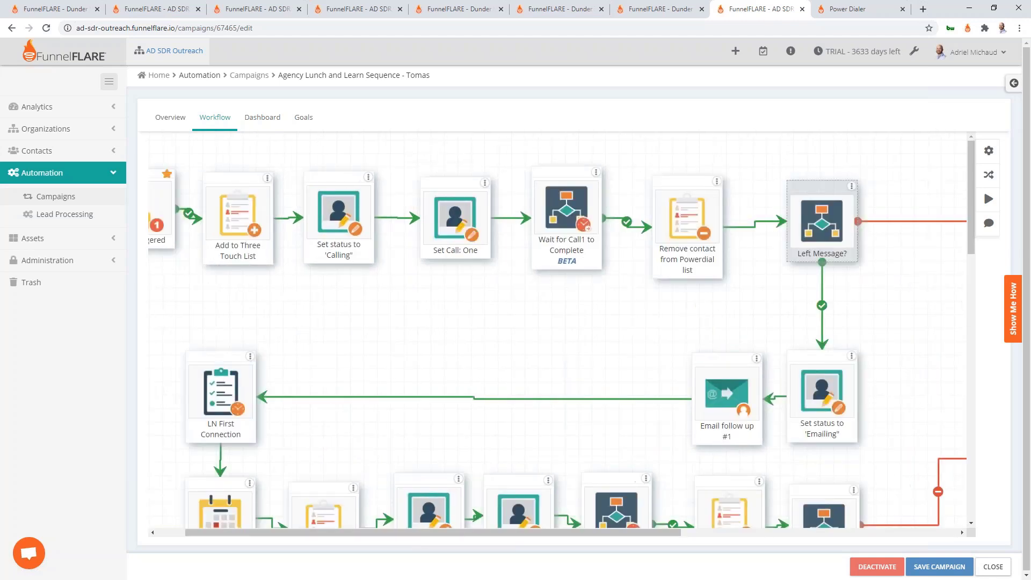
pyautogui.click(653, 14)
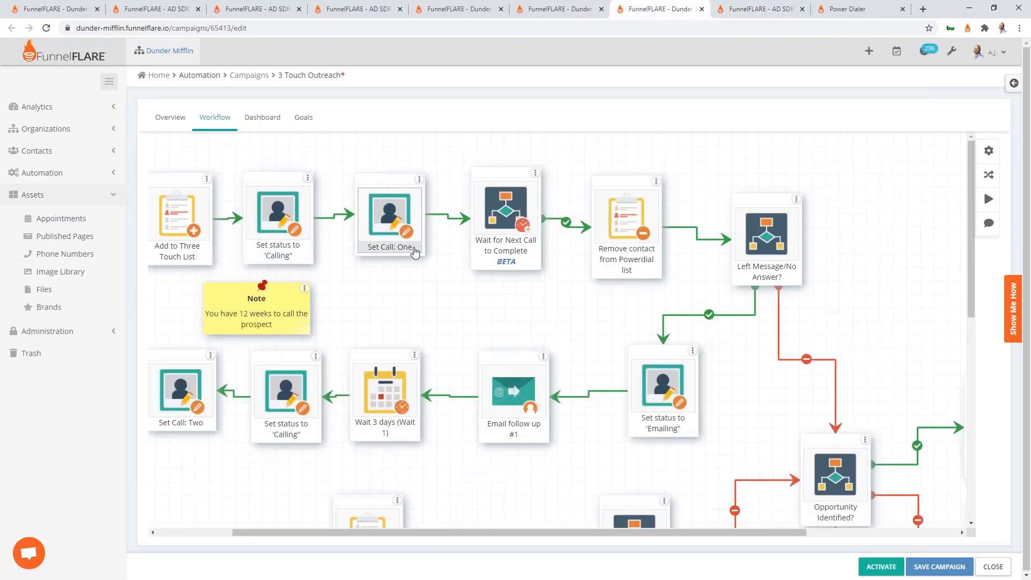